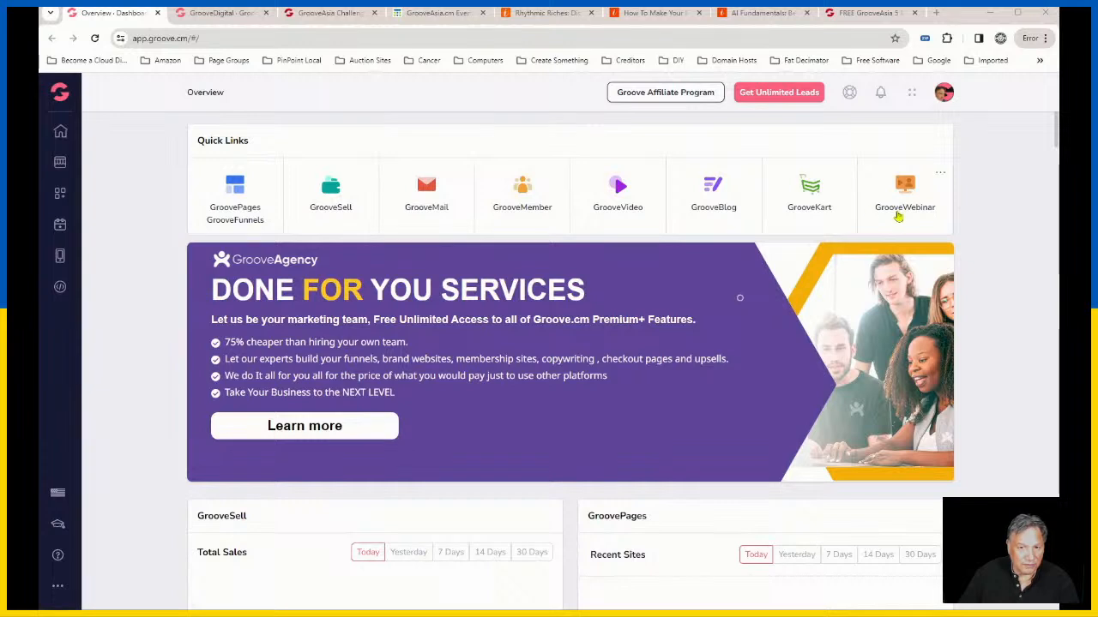
# Step: Open the GrooveKart stores list and enter the admin dashboard of the Fitwarestore store
pyautogui.click(58, 95)
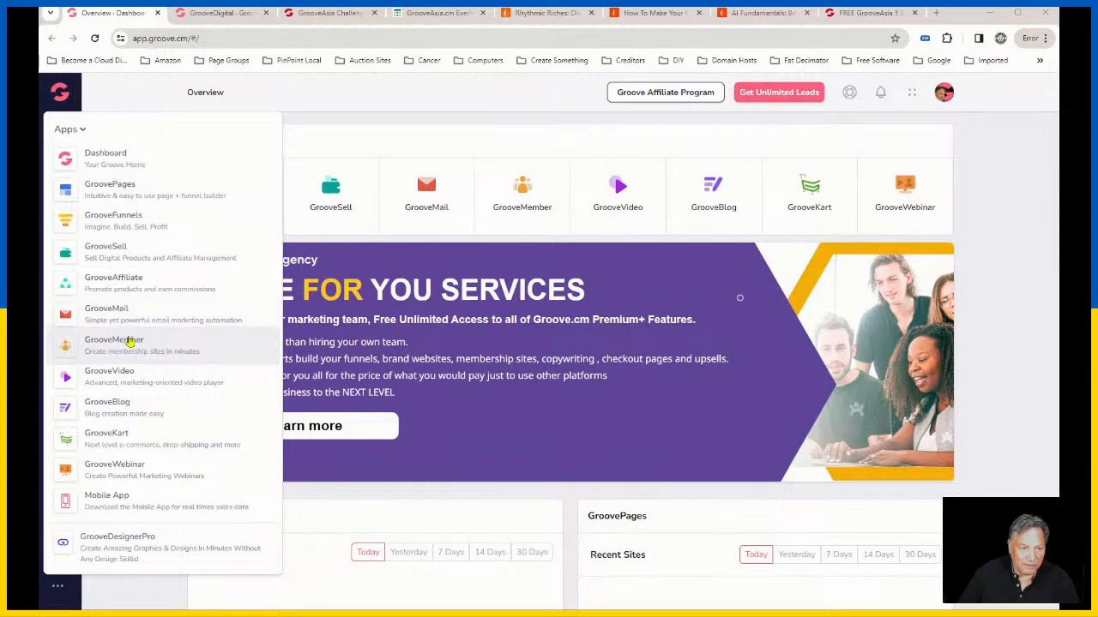
pyautogui.click(119, 438)
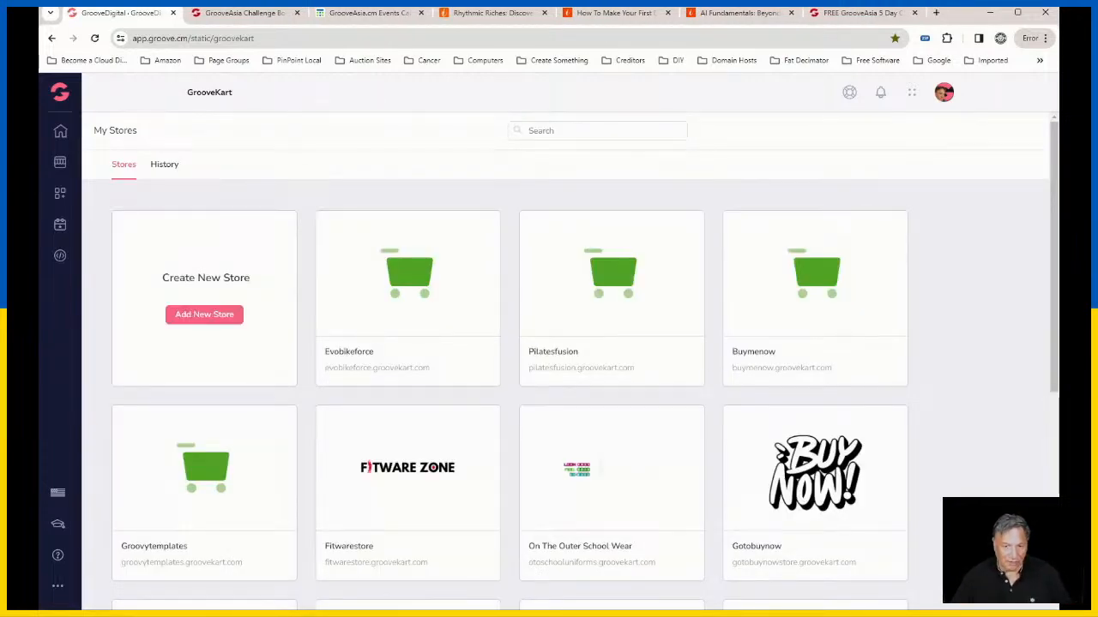
pyautogui.moveTo(749, 461)
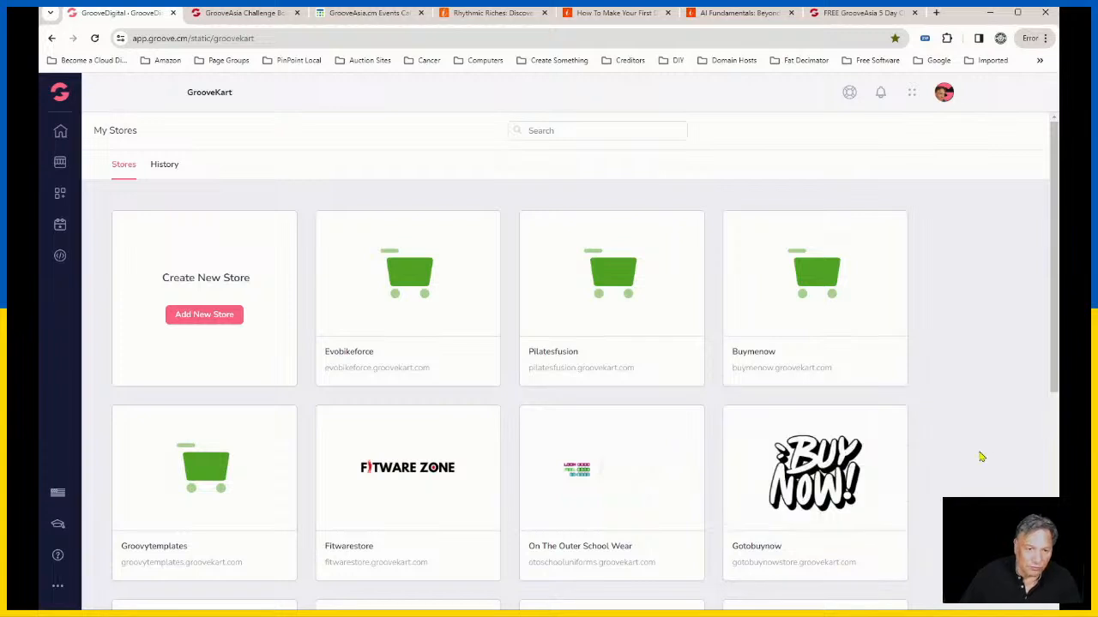
pyautogui.scroll(-1, 975, 446)
pyautogui.moveTo(397, 432)
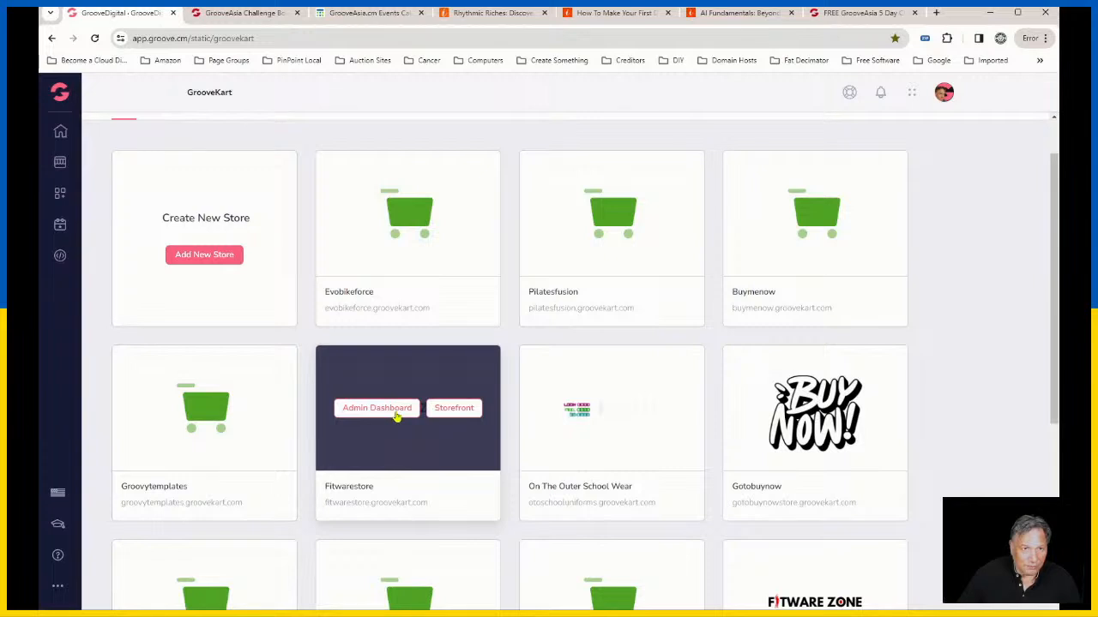
pyautogui.click(397, 416)
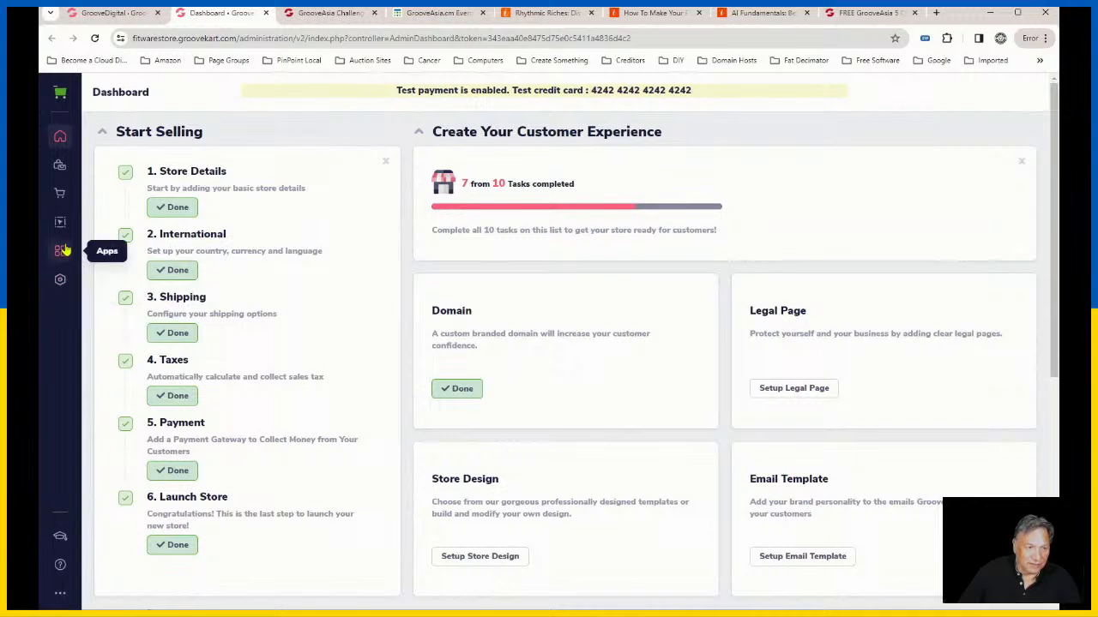
# Step: Open the store's product categories and start a new category named Hoodies
pyautogui.moveTo(61, 94)
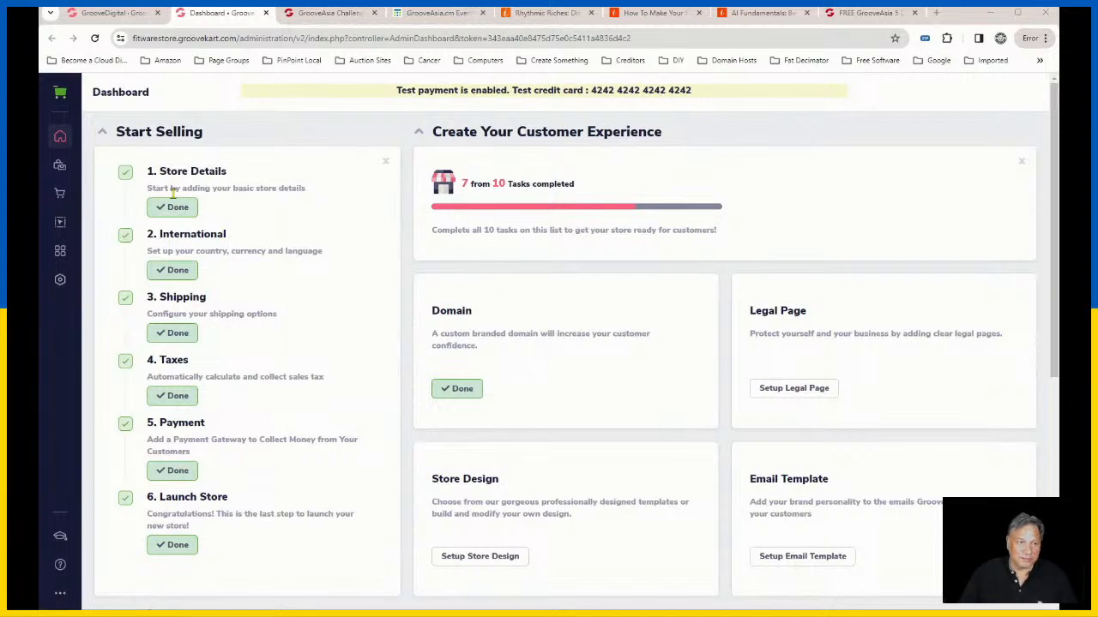
pyautogui.click(60, 169)
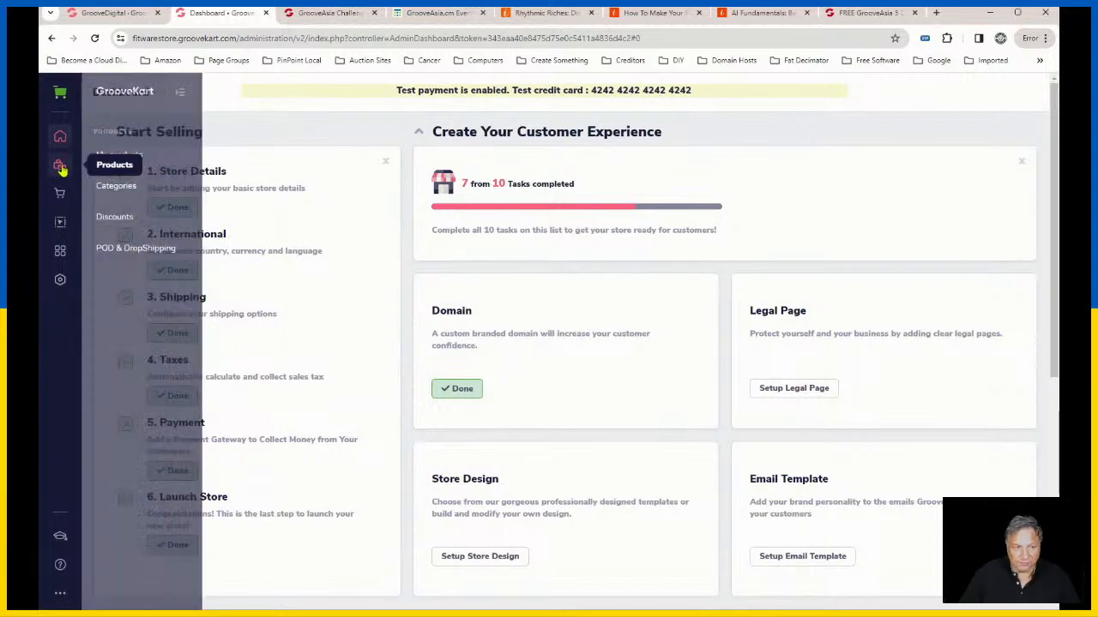
pyautogui.click(120, 188)
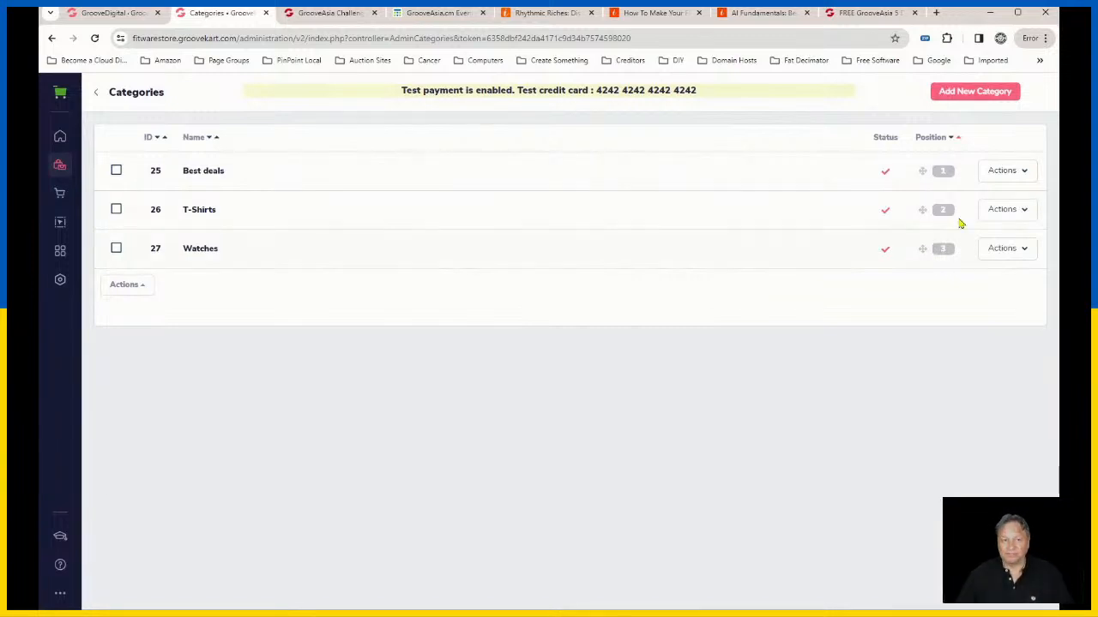
pyautogui.click(975, 92)
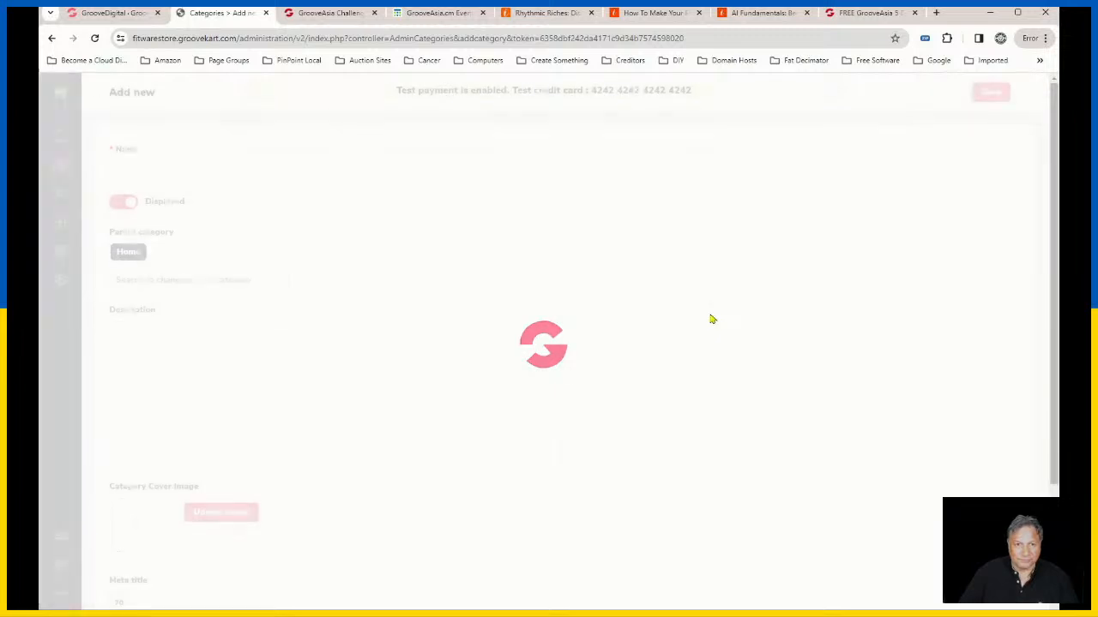
pyautogui.click(152, 175)
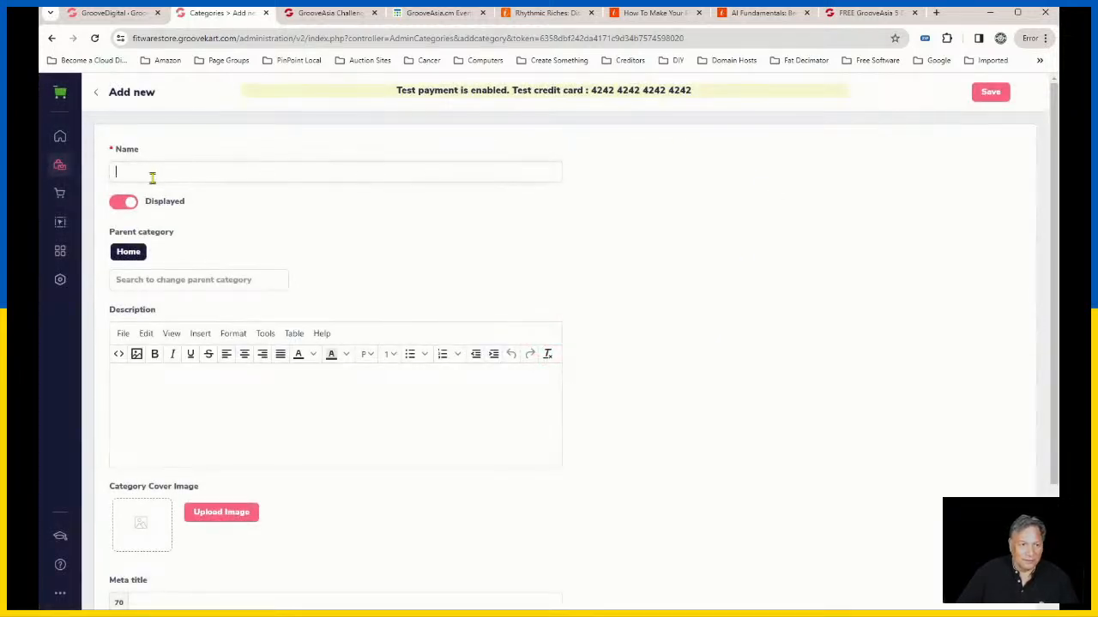
pyautogui.write('Hoodies')
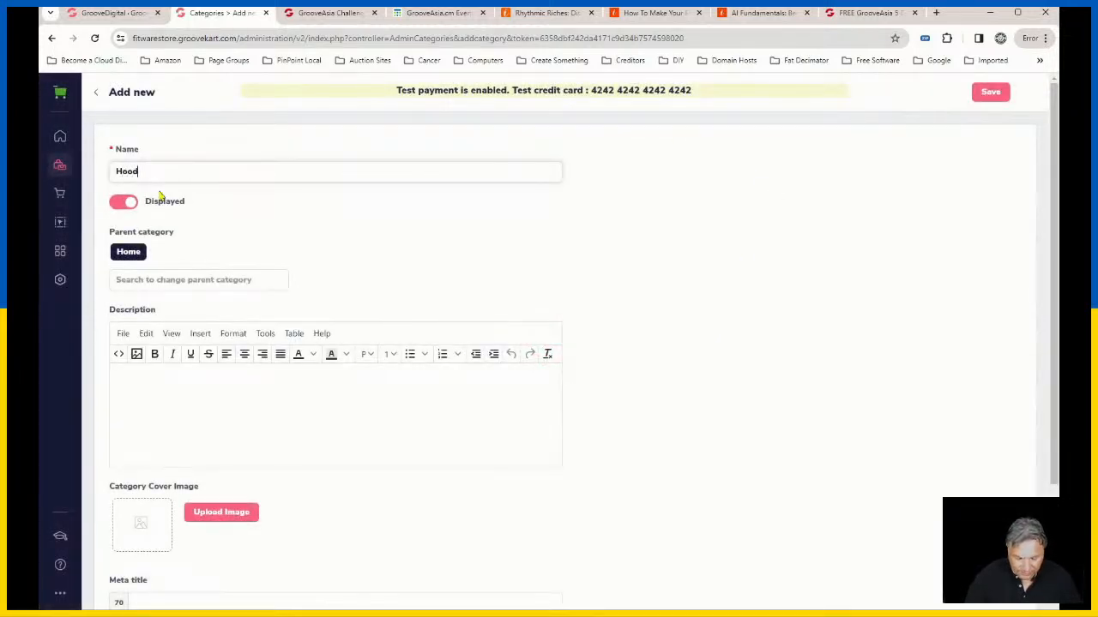
pyautogui.click(419, 236)
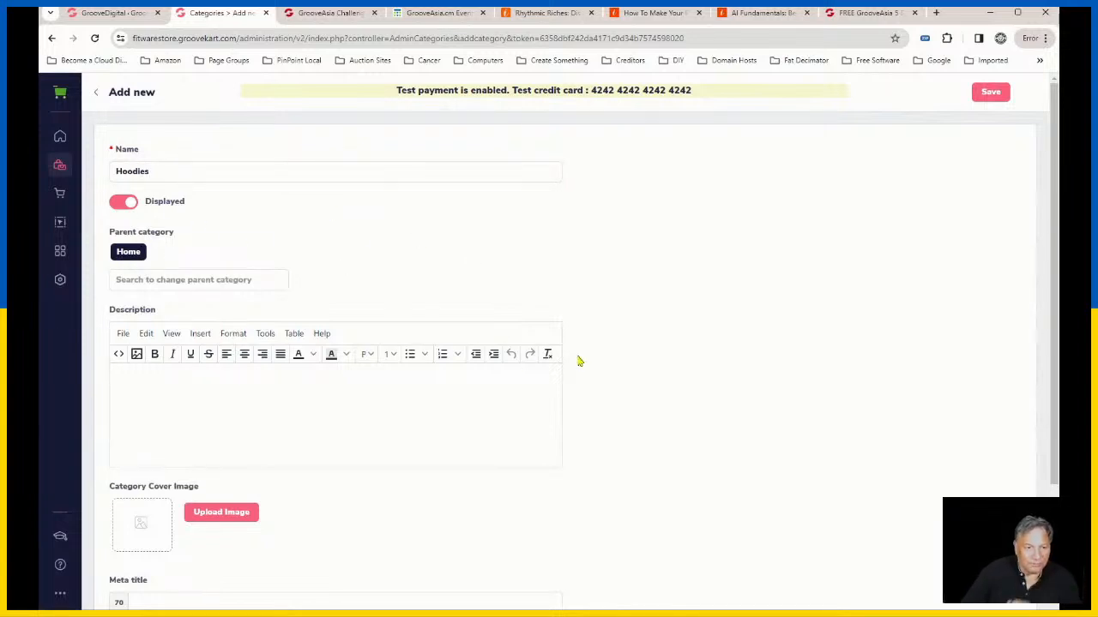
# Step: Look over the new category form's description, cover image, meta title, meta description and friendly URL fields
pyautogui.scroll(-2, 520, 375)
pyautogui.click(232, 287)
pyautogui.scroll(1, 586, 292)
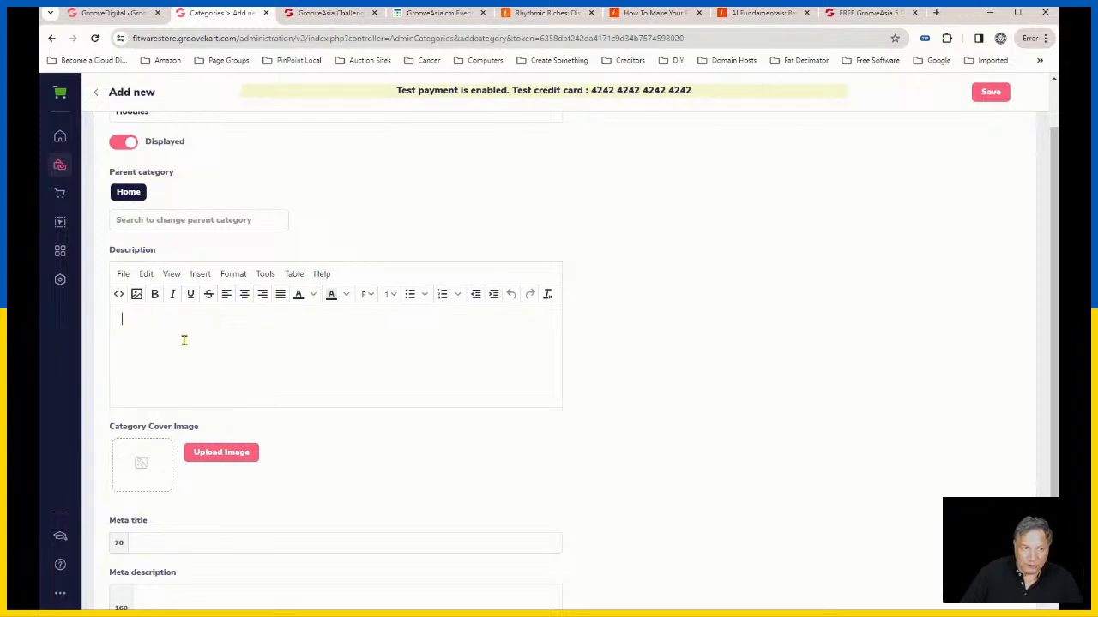
pyautogui.scroll(1, 190, 347)
pyautogui.scroll(-2, 316, 414)
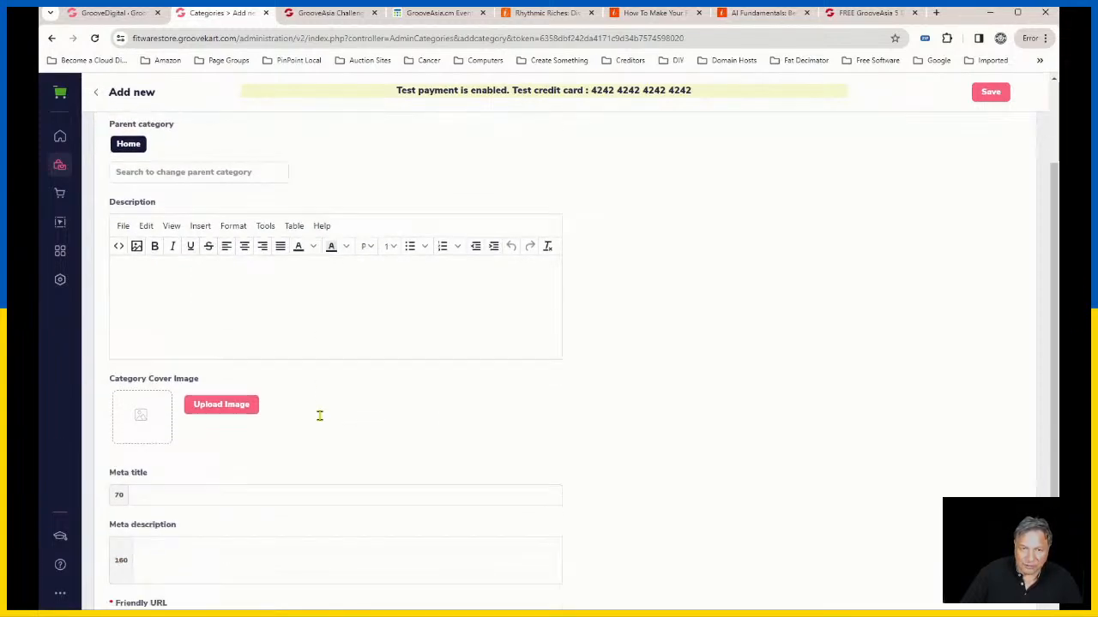
pyautogui.click(548, 346)
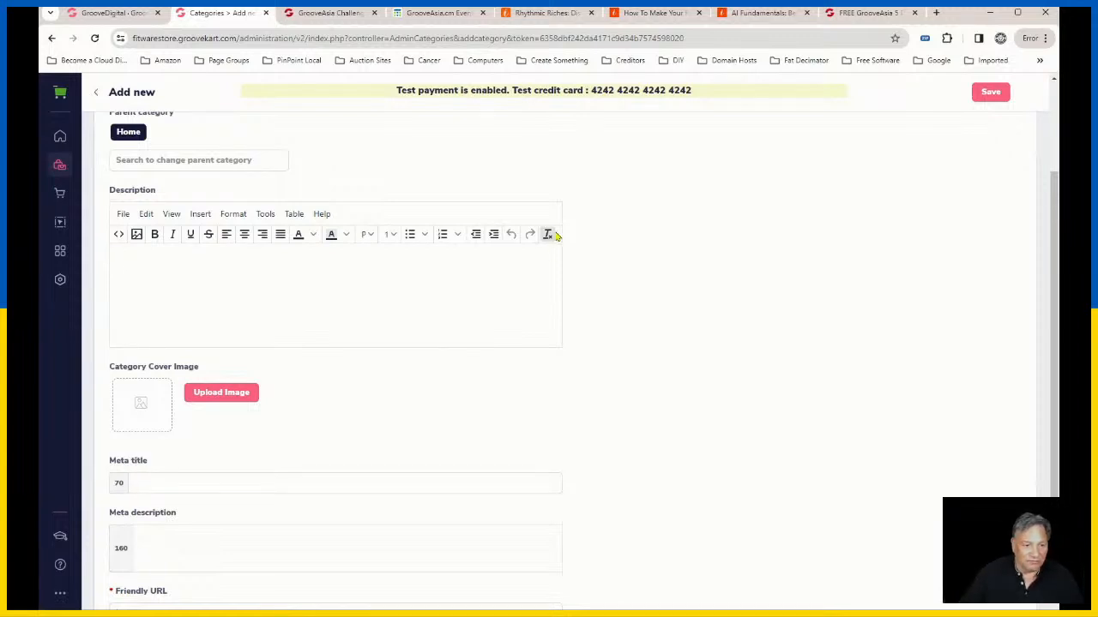
pyautogui.scroll(-1, 634, 328)
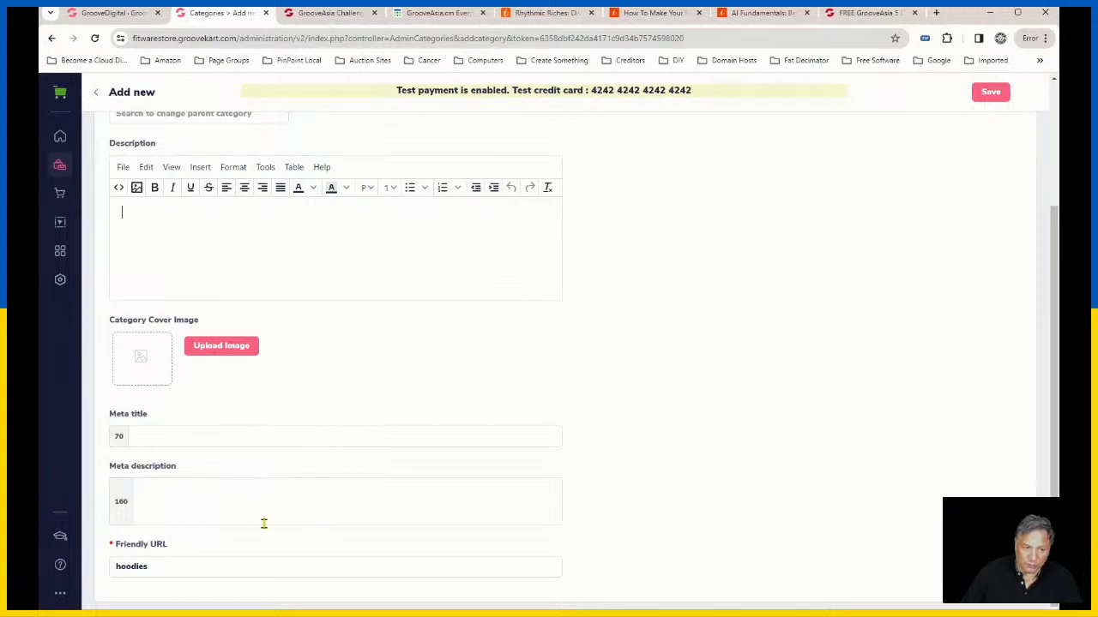
pyautogui.scroll(3, 733, 322)
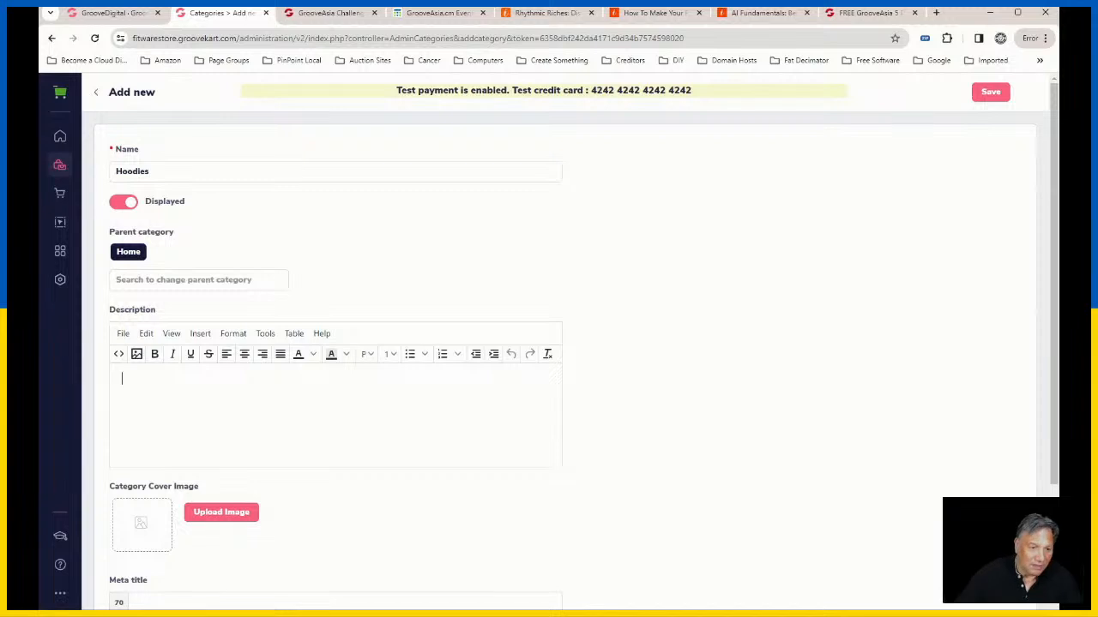
pyautogui.scroll(-2, 686, 308)
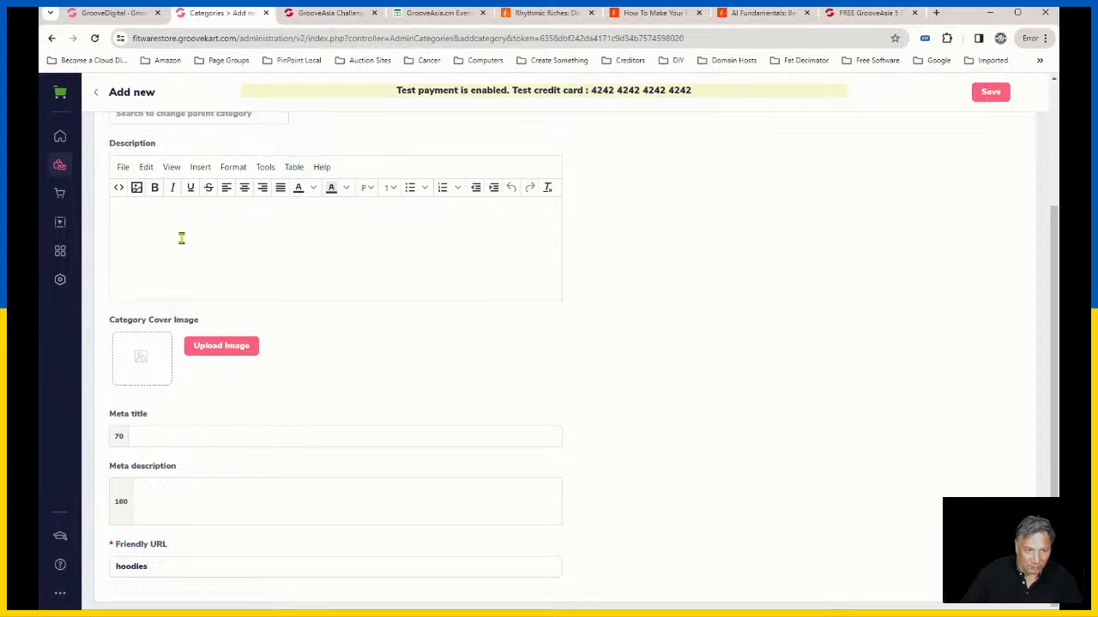
pyautogui.click(183, 438)
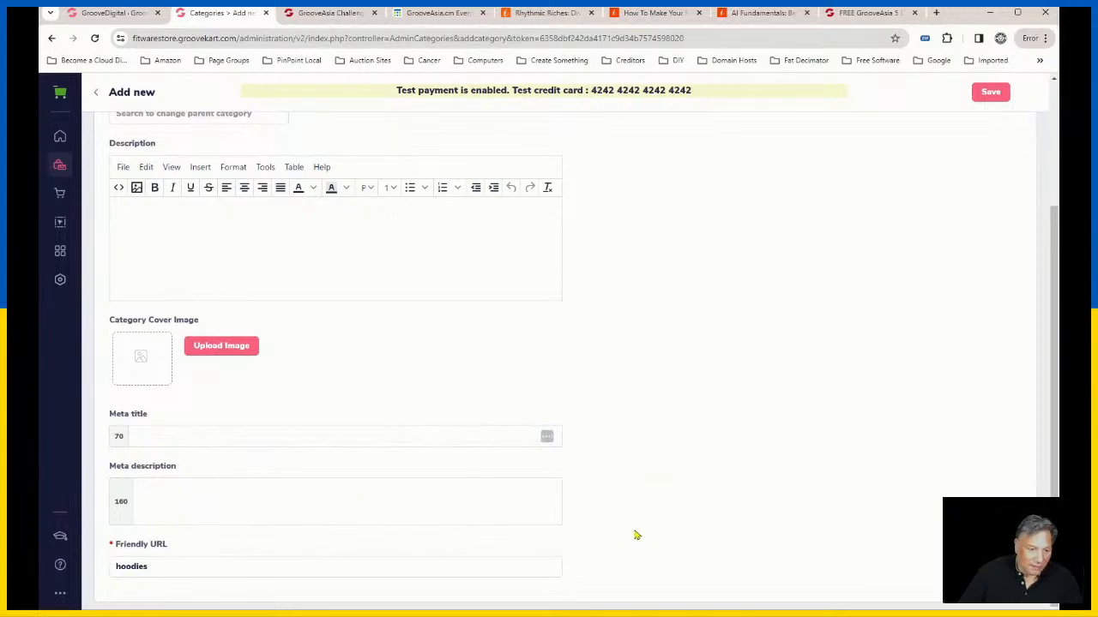
pyautogui.scroll(1, 699, 539)
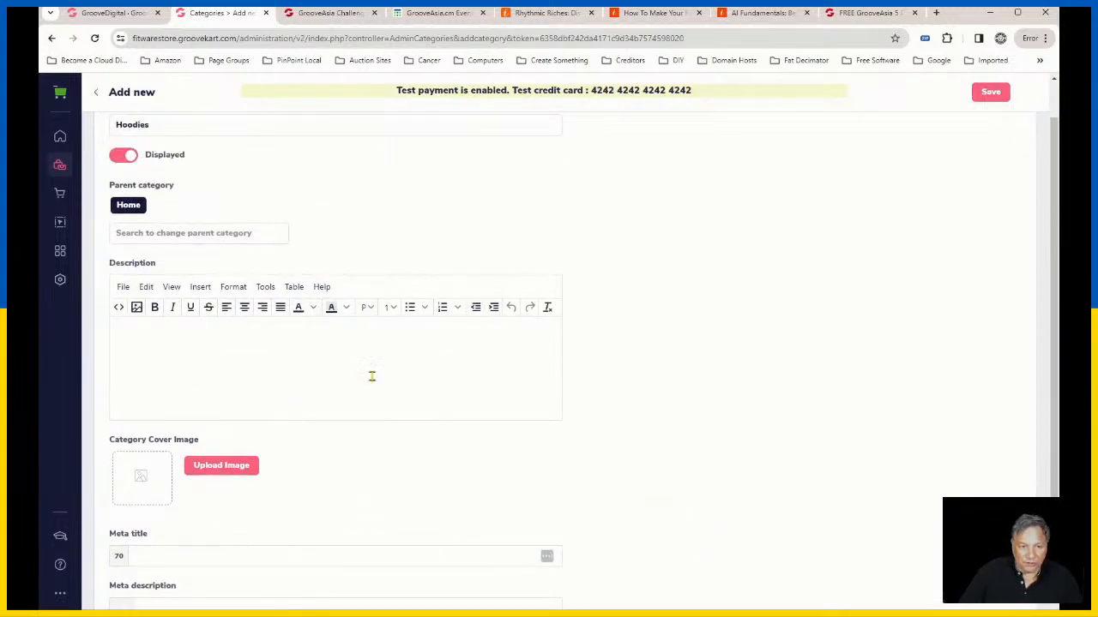
# Step: Enter "Hoodies" as the description of the new category
pyautogui.click(253, 368)
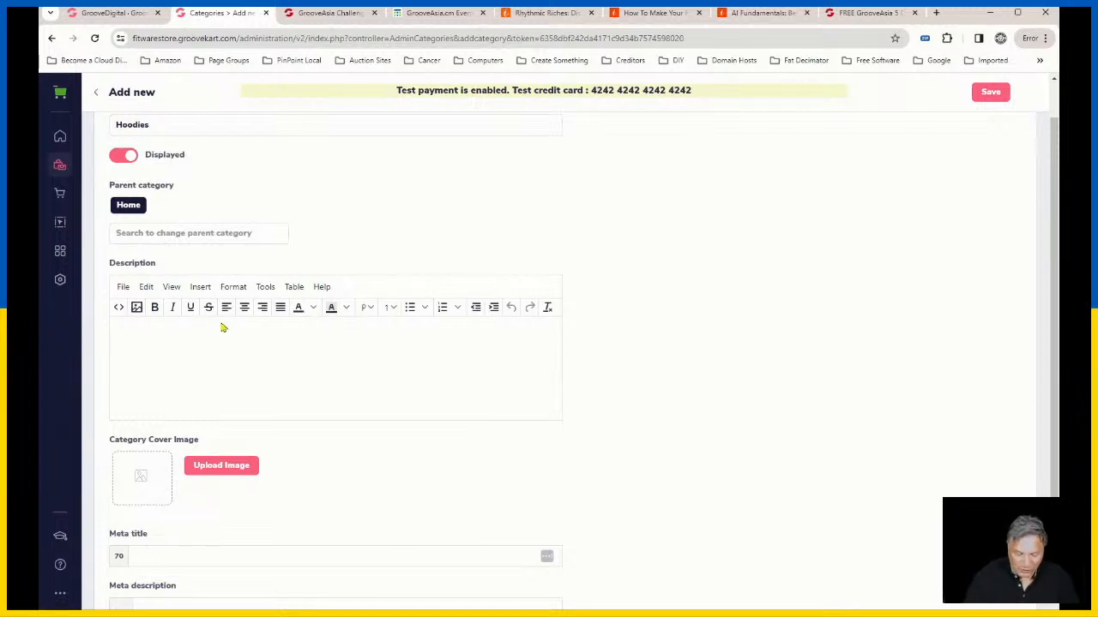
pyautogui.write('o9odiez')
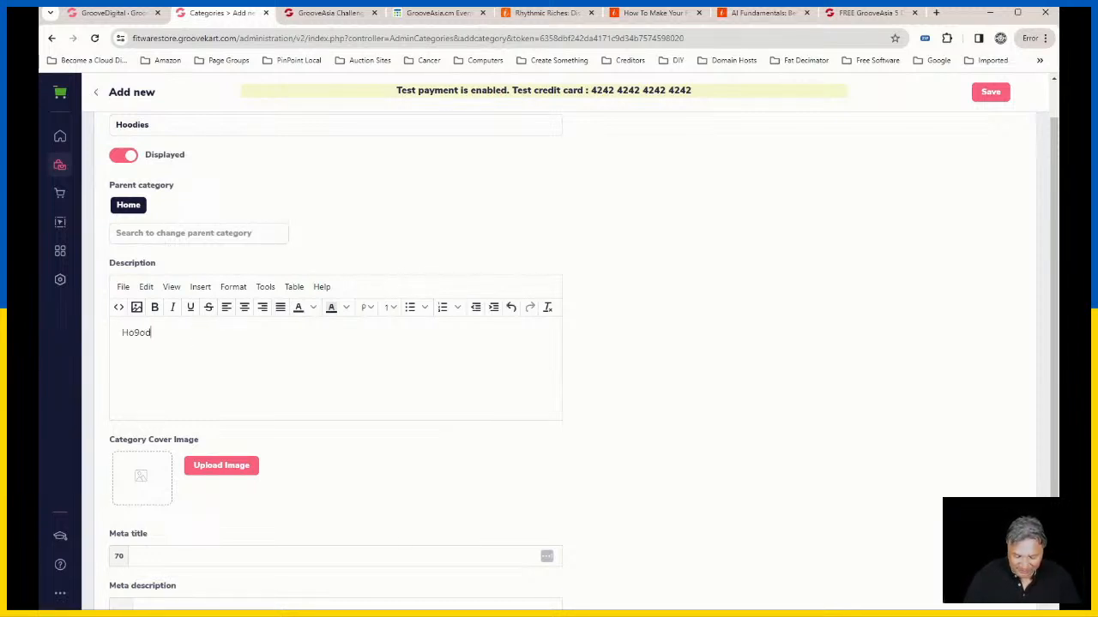
pyautogui.press('BackSpace')
pyautogui.press('BackSpace')
pyautogui.press('BackSpace')
pyautogui.press('BackSpace')
pyautogui.press('BackSpace')
pyautogui.press('BackSpace')
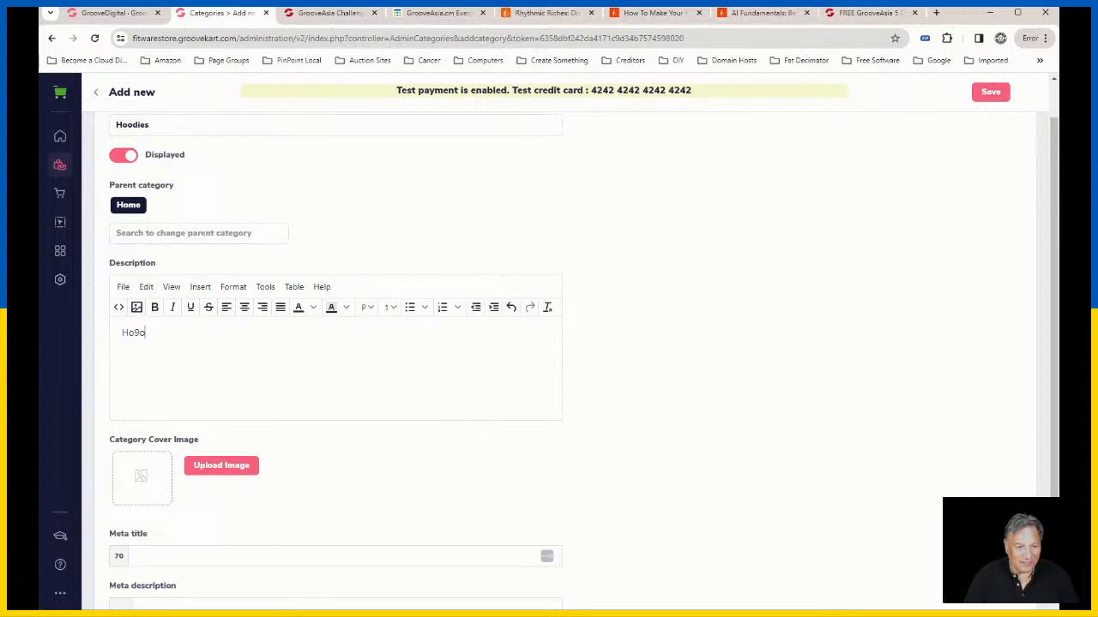
pyautogui.write('odies')
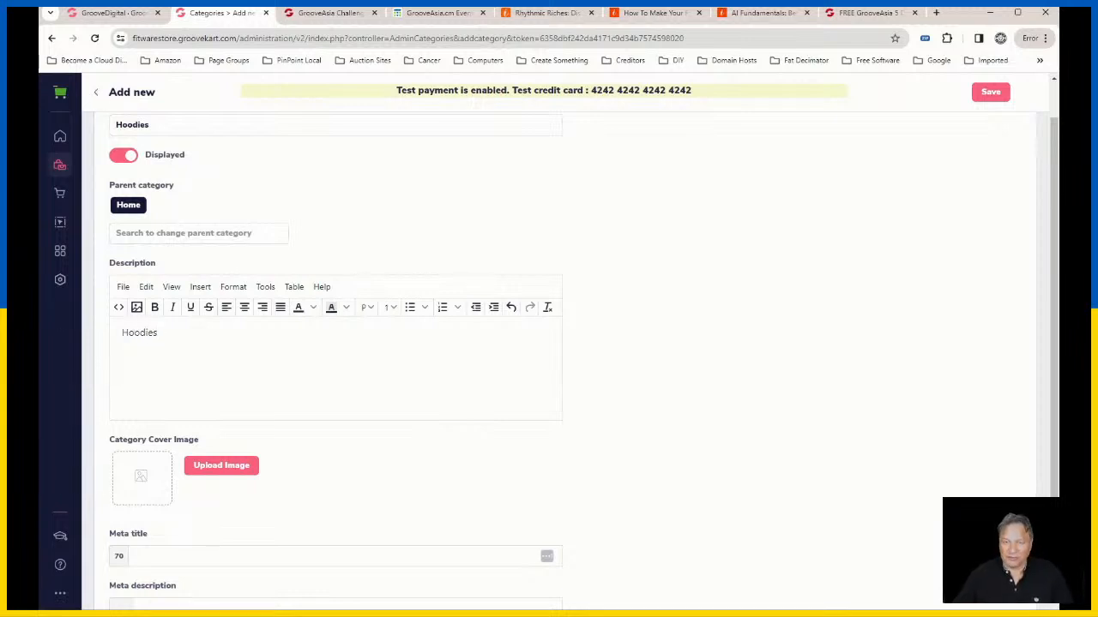
# Step: Save the Hoodies category with its meta fields left blank and dismiss the notification
pyautogui.scroll(-2, 383, 475)
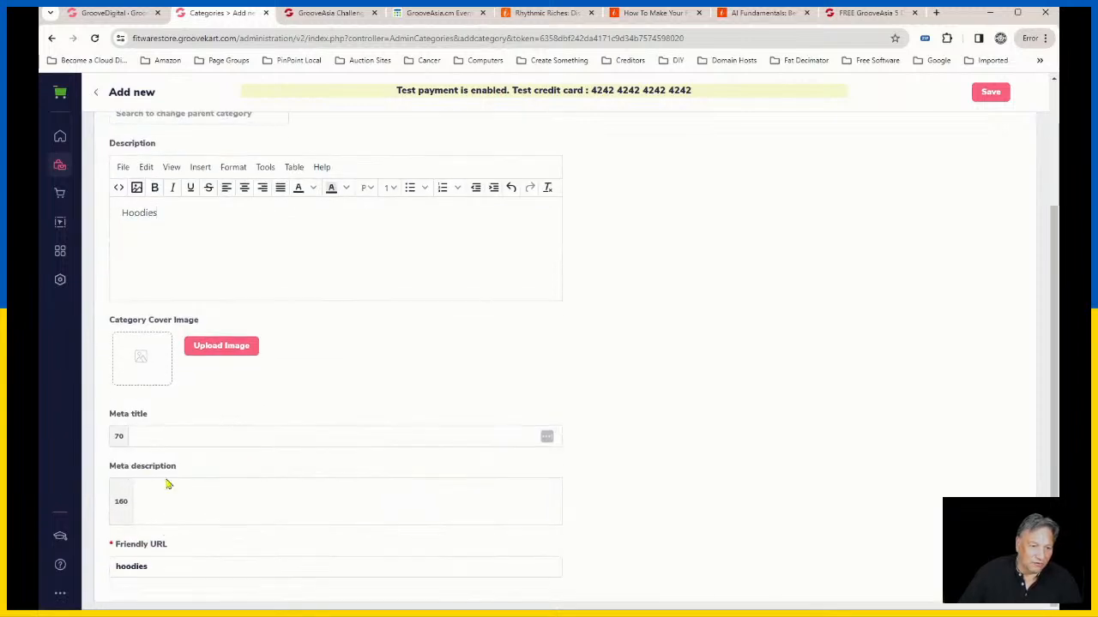
pyautogui.click(472, 434)
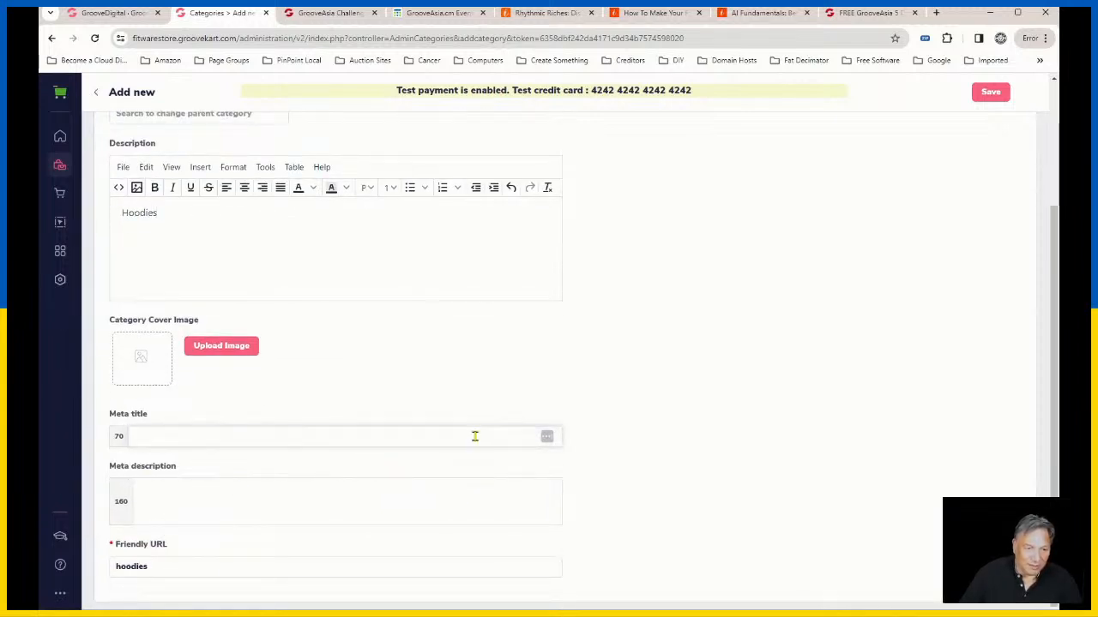
pyautogui.scroll(2, 742, 366)
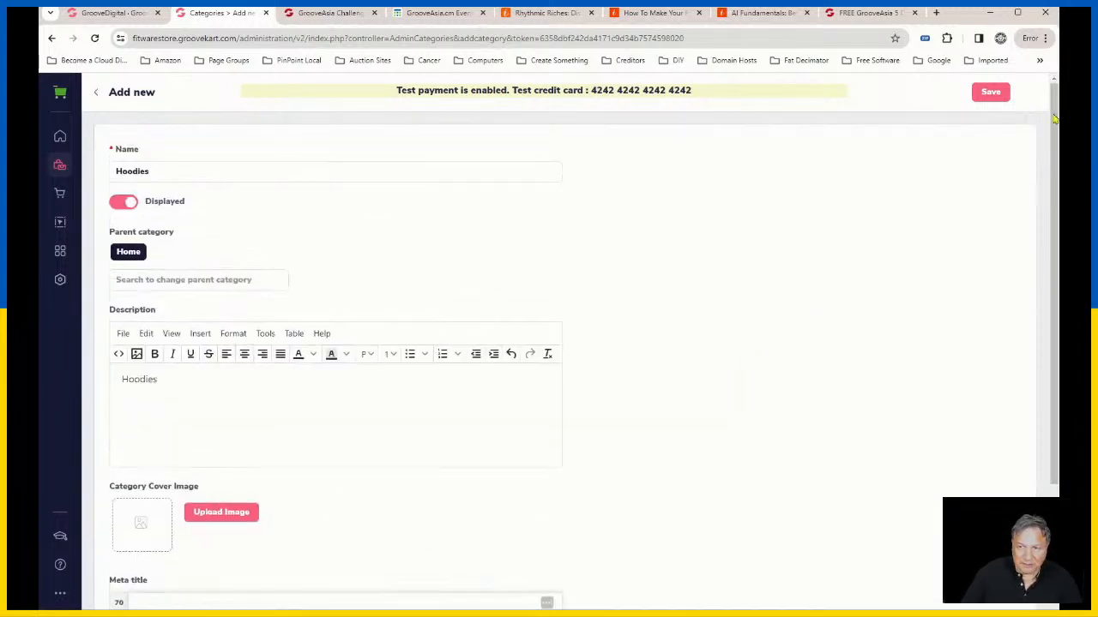
pyautogui.scroll(-2, 468, 417)
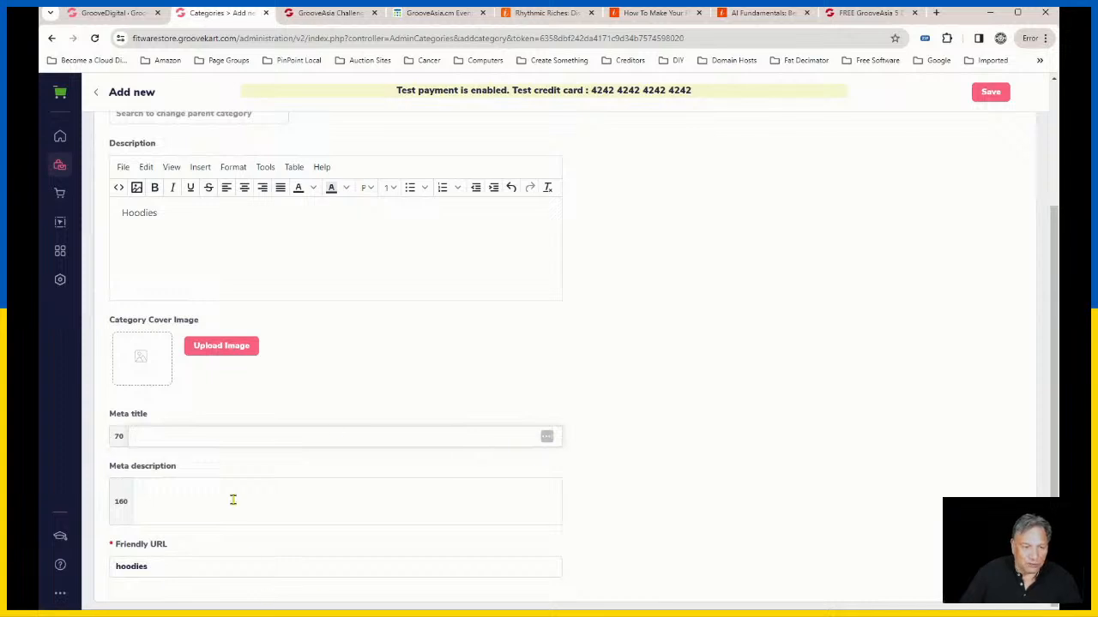
pyautogui.scroll(2, 637, 385)
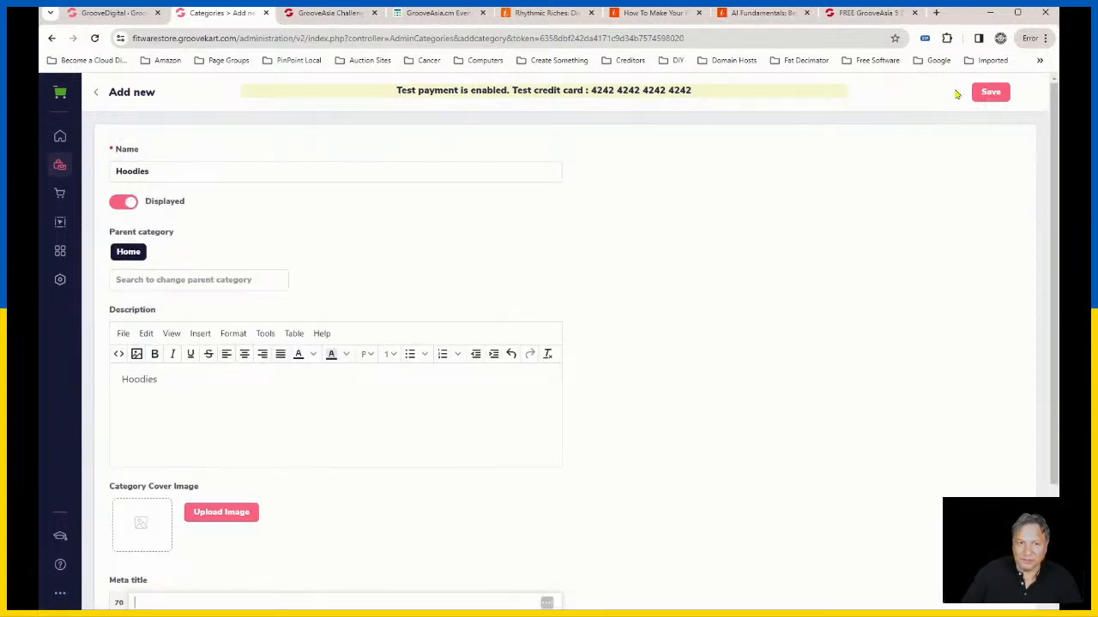
pyautogui.click(998, 96)
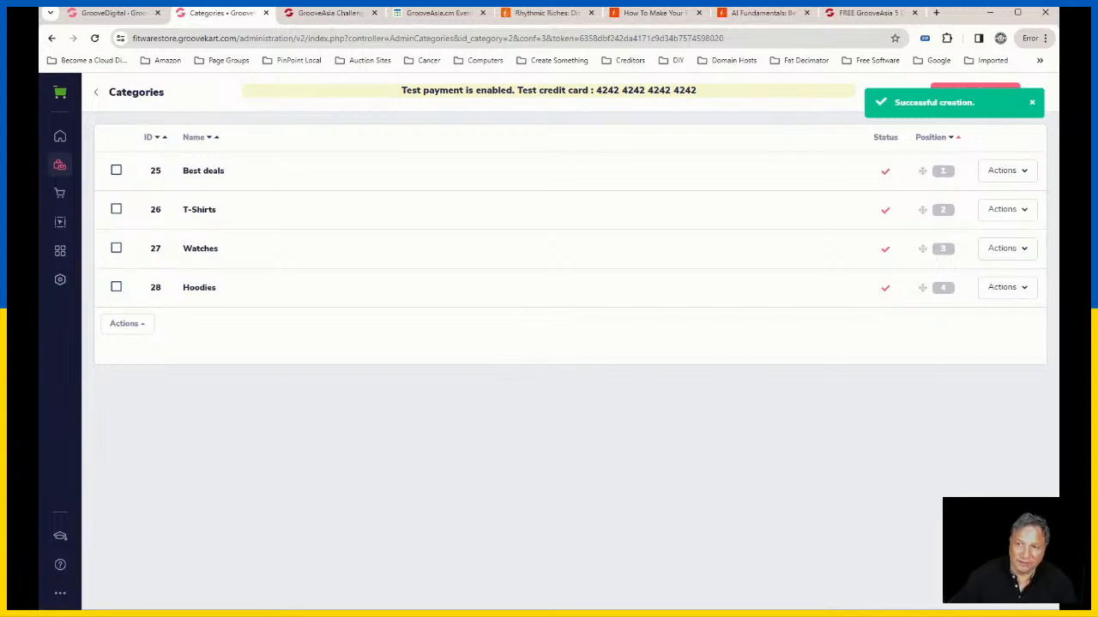
pyautogui.click(1032, 103)
# Step: Start another new category and name it Custom Shoes
pyautogui.click(998, 93)
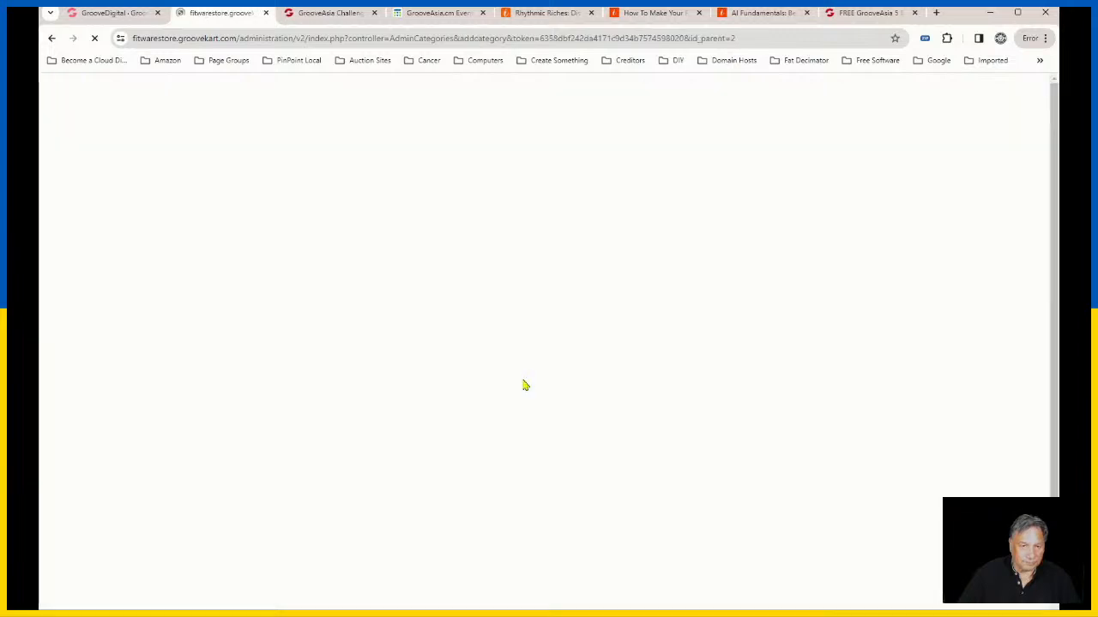
pyautogui.click(163, 174)
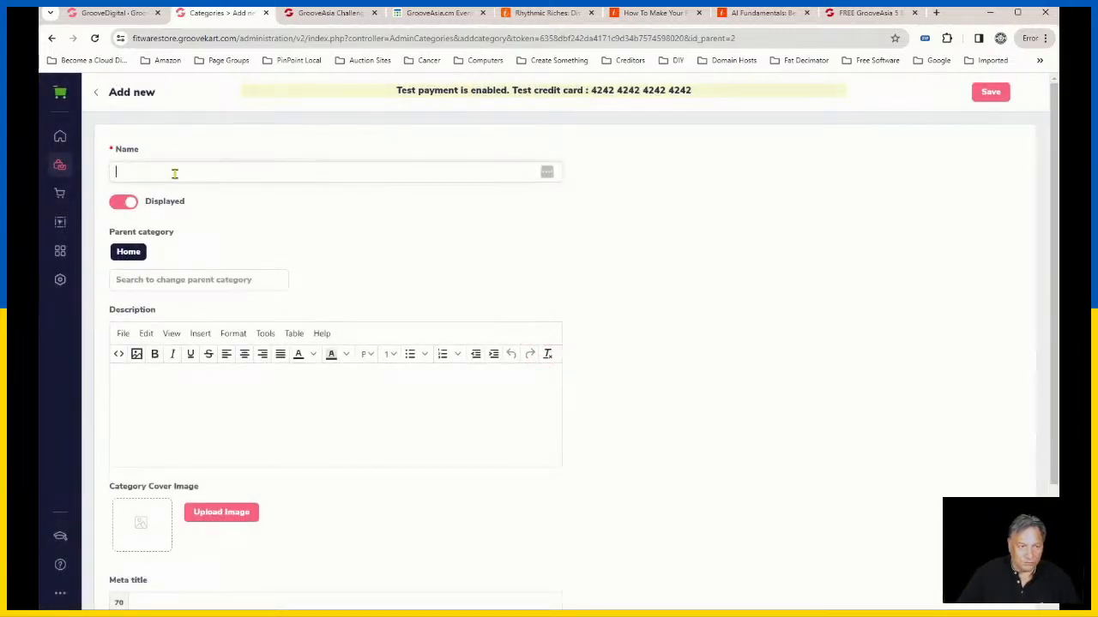
pyautogui.write('Custo')
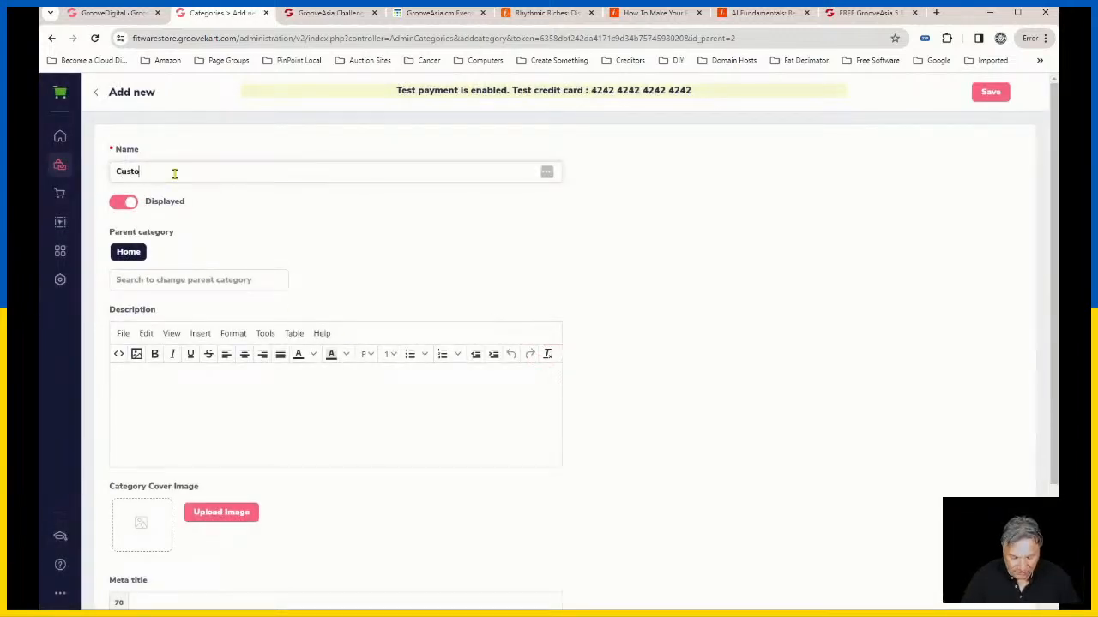
pyautogui.write('m ')
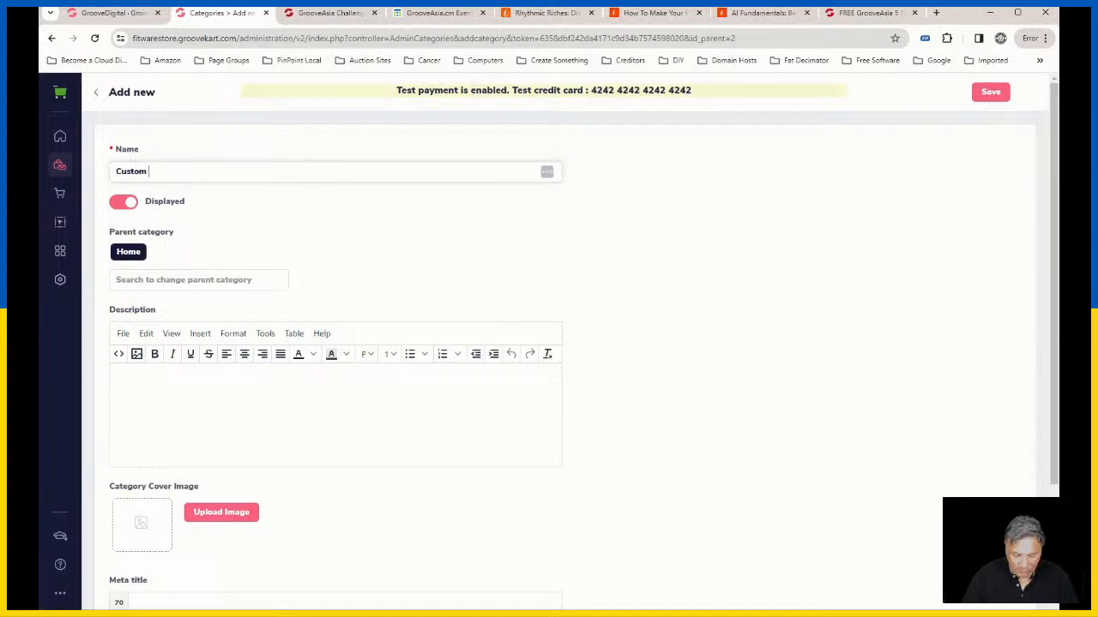
pyautogui.write('Shoes')
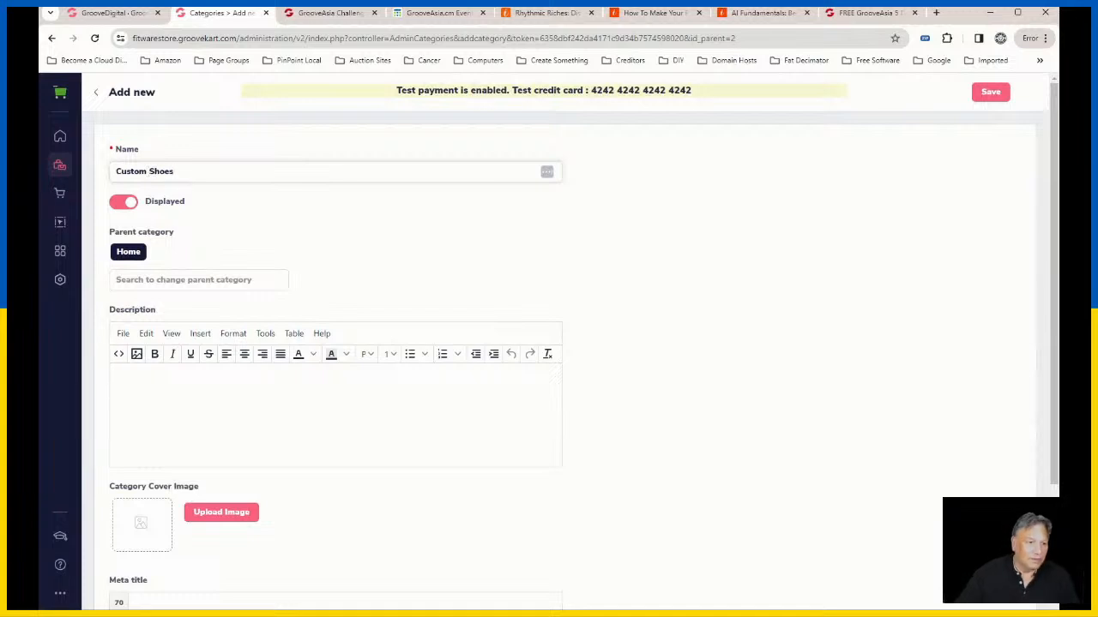
# Step: Enter "shoes" as the description of the Custom Shoes category and save the category
pyautogui.click(189, 402)
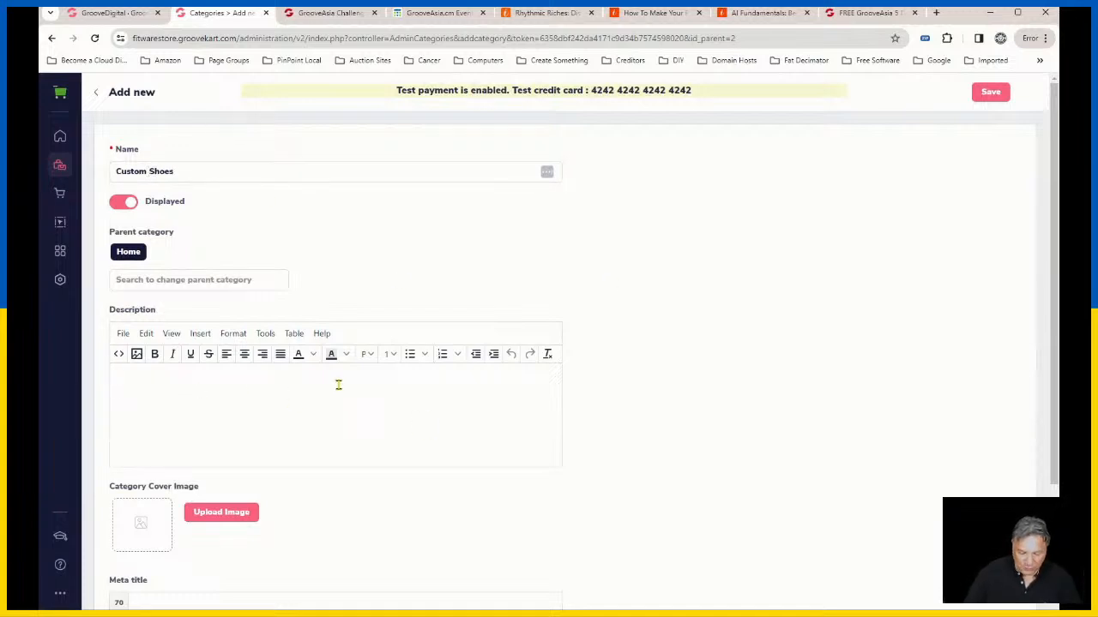
pyautogui.write('shoe')
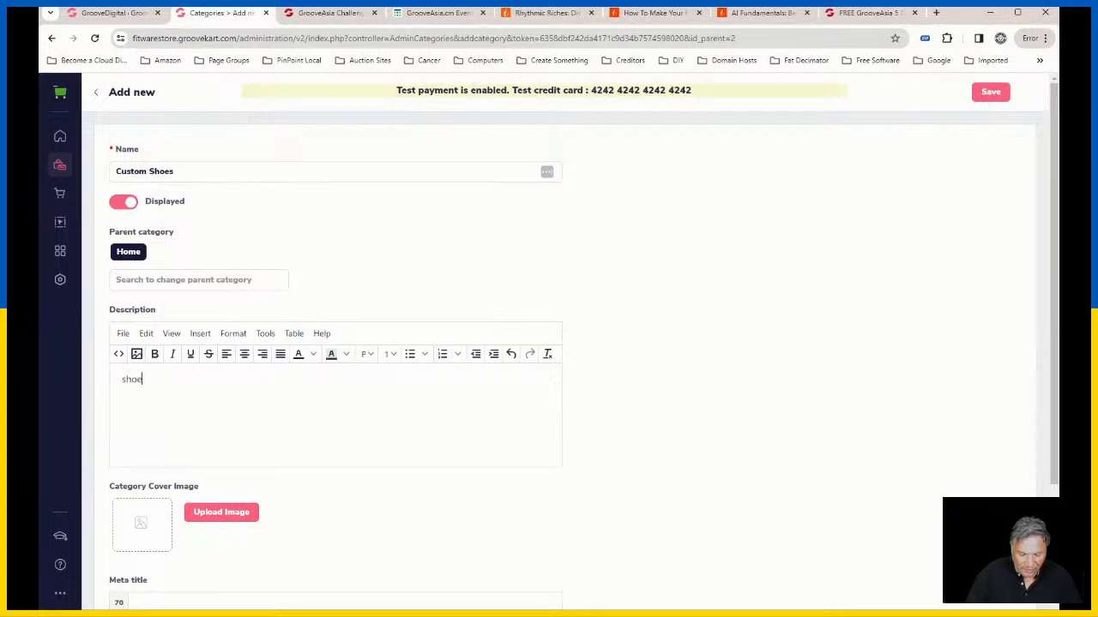
pyautogui.write('s')
pyautogui.scroll(-2, 351, 415)
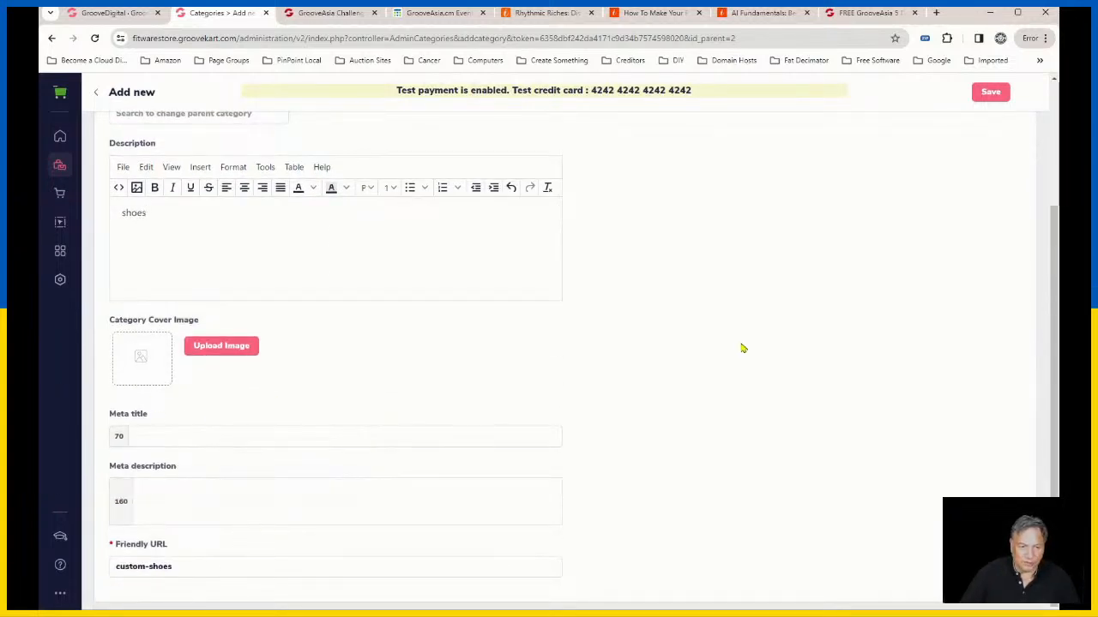
pyautogui.click(988, 93)
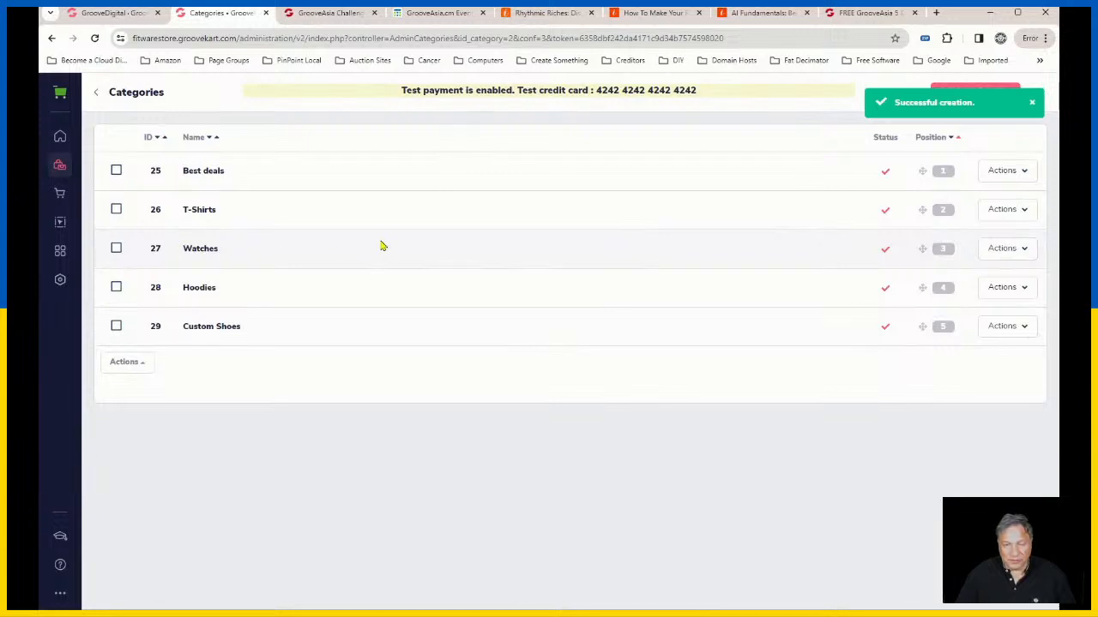
# Step: Go to brand management from the My Products page and start adding a new brand
pyautogui.click(62, 168)
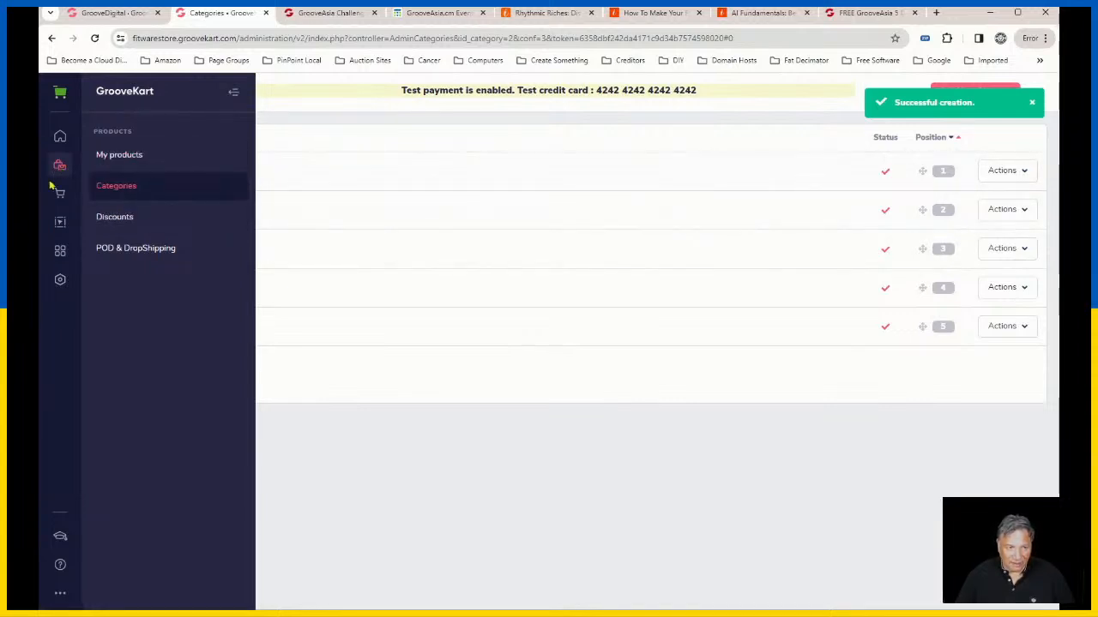
pyautogui.click(139, 163)
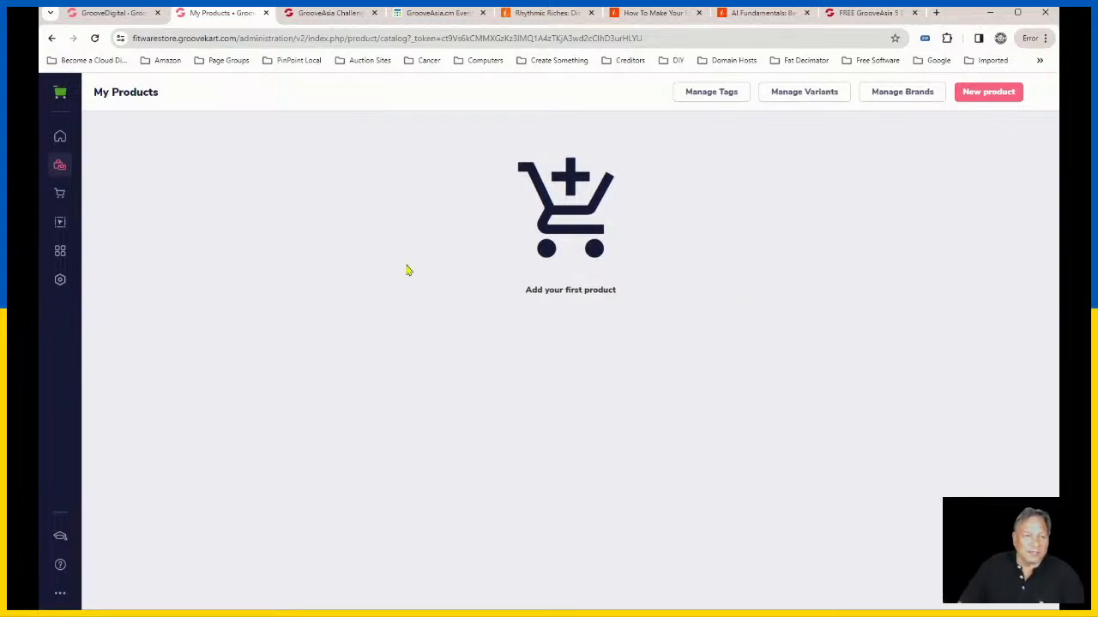
pyautogui.click(58, 168)
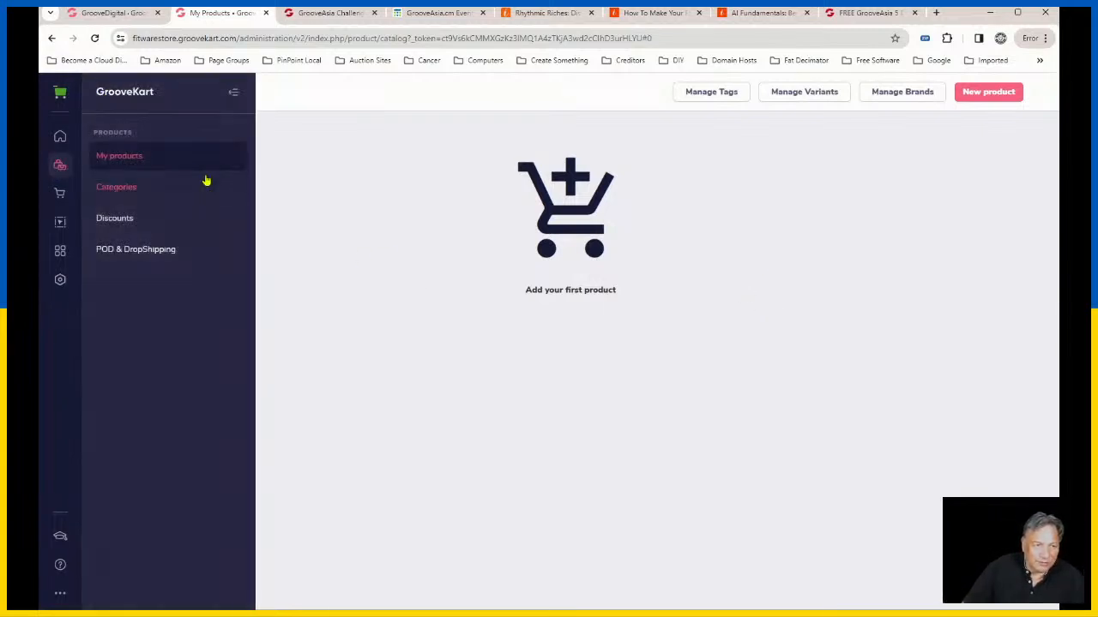
pyautogui.click(135, 159)
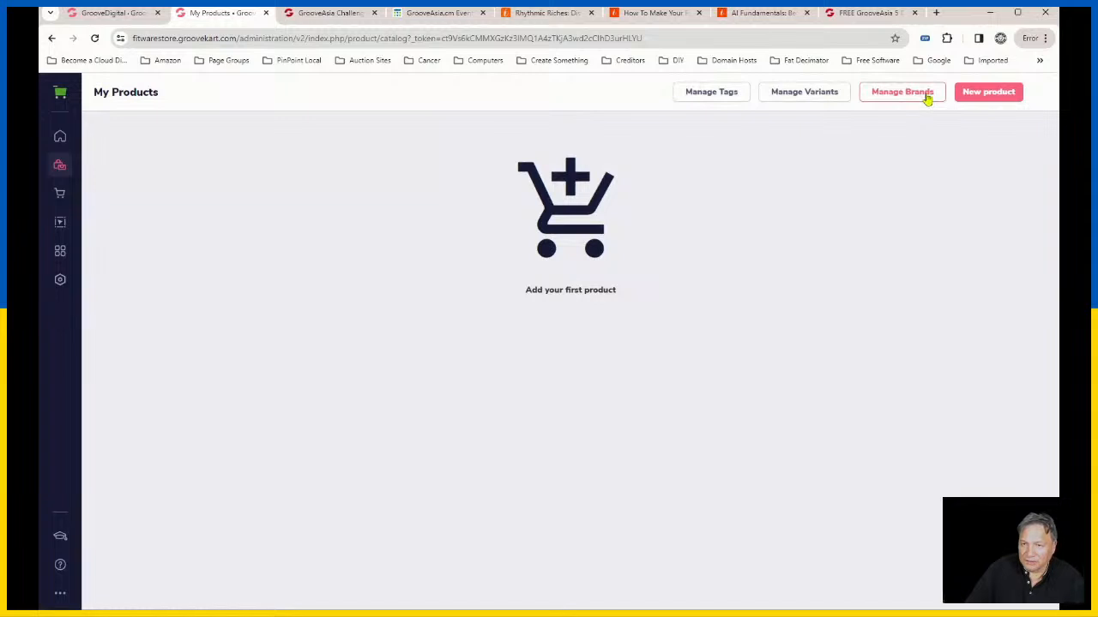
pyautogui.click(927, 100)
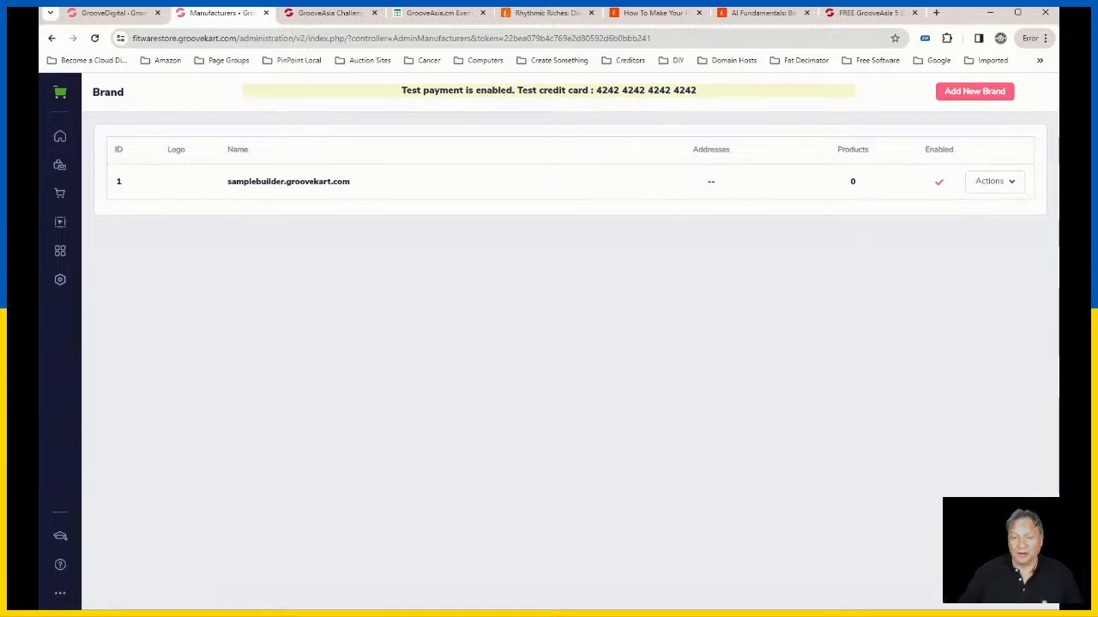
pyautogui.click(968, 96)
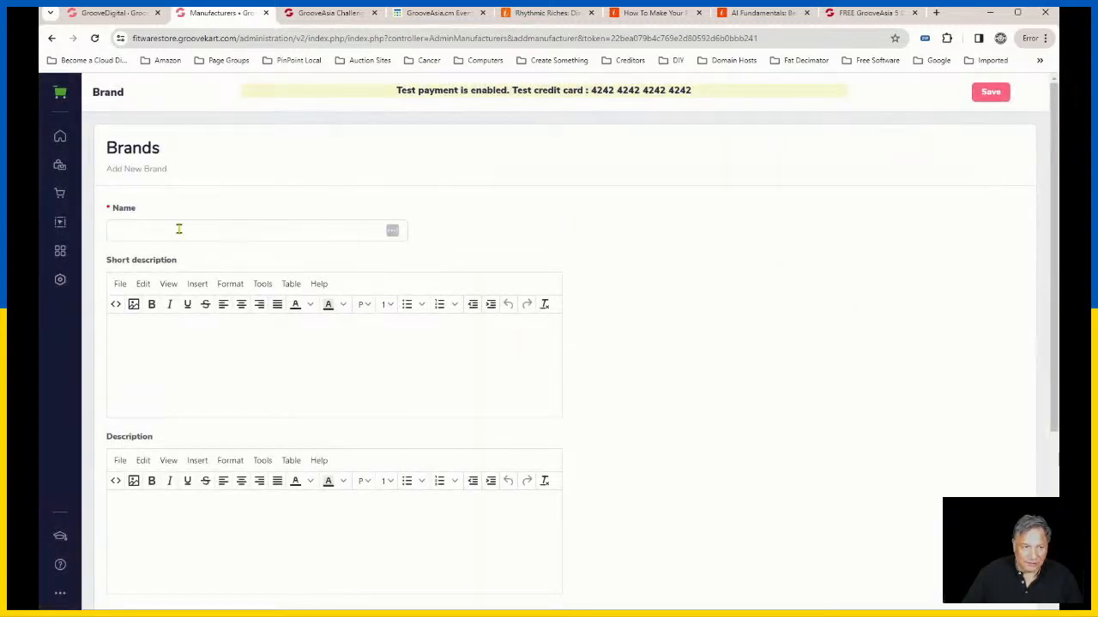
# Step: Name the new brand Printful and look over the form's description, logo and meta fields
pyautogui.click(179, 228)
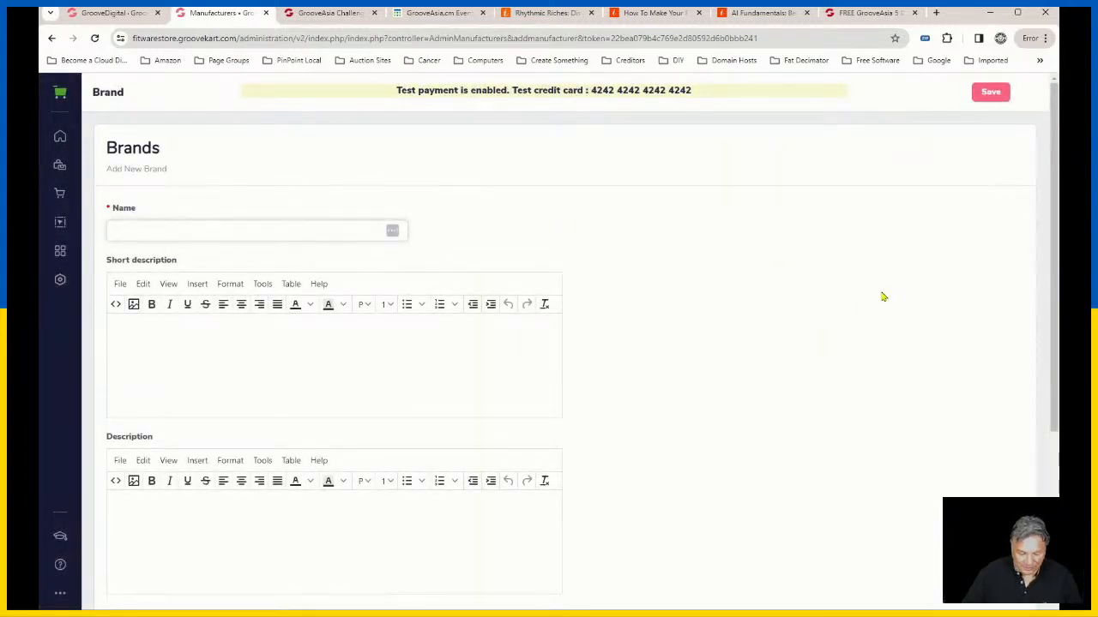
pyautogui.write('Prin')
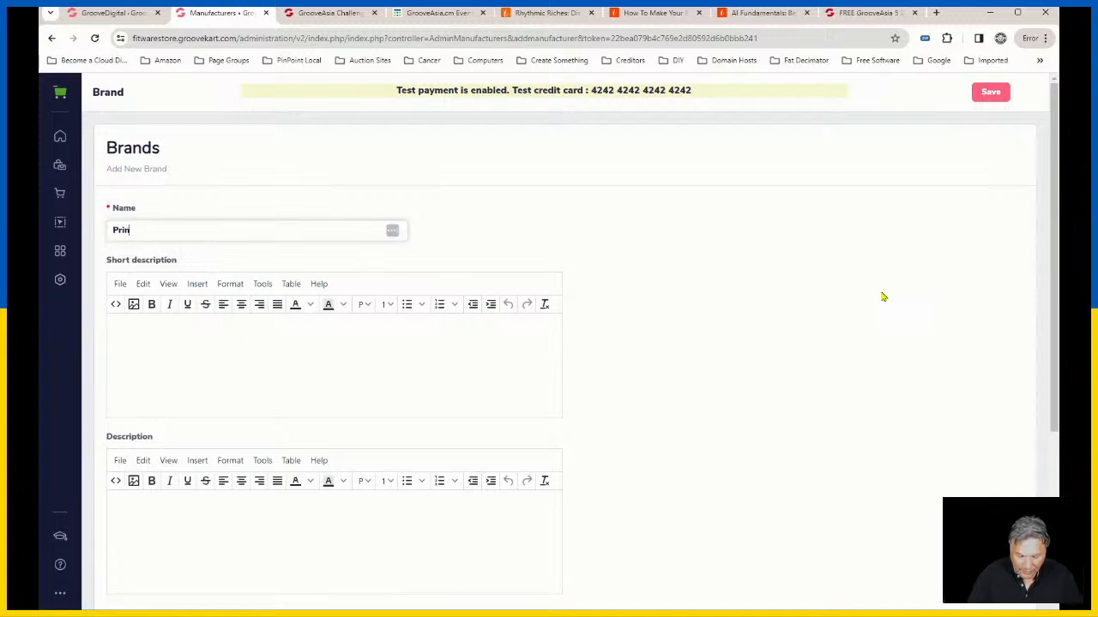
pyautogui.write('tful')
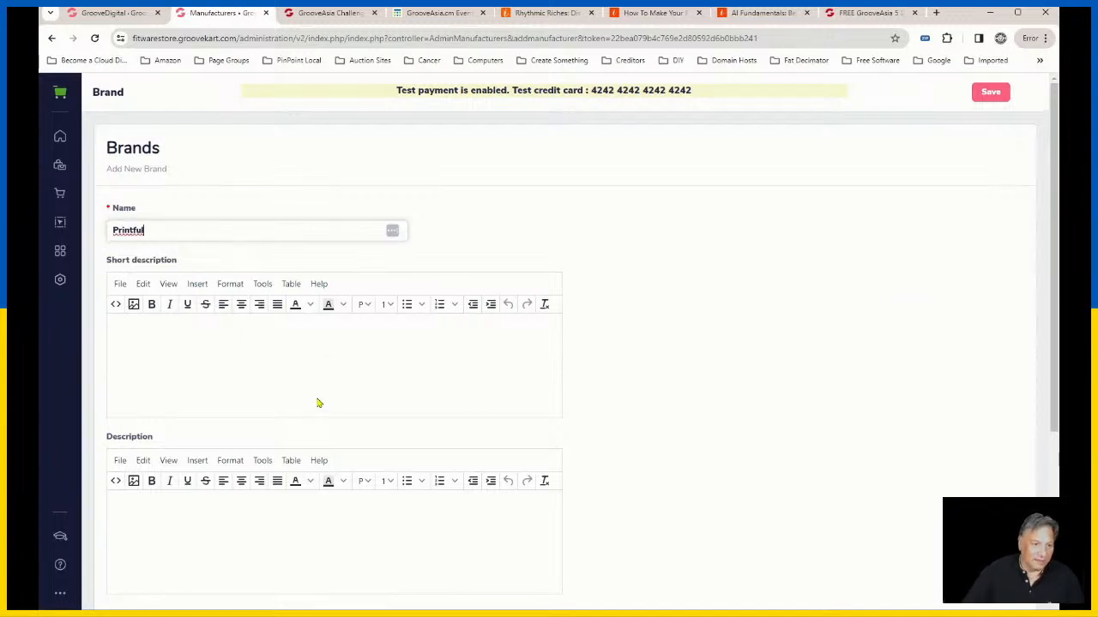
pyautogui.scroll(-1, 257, 343)
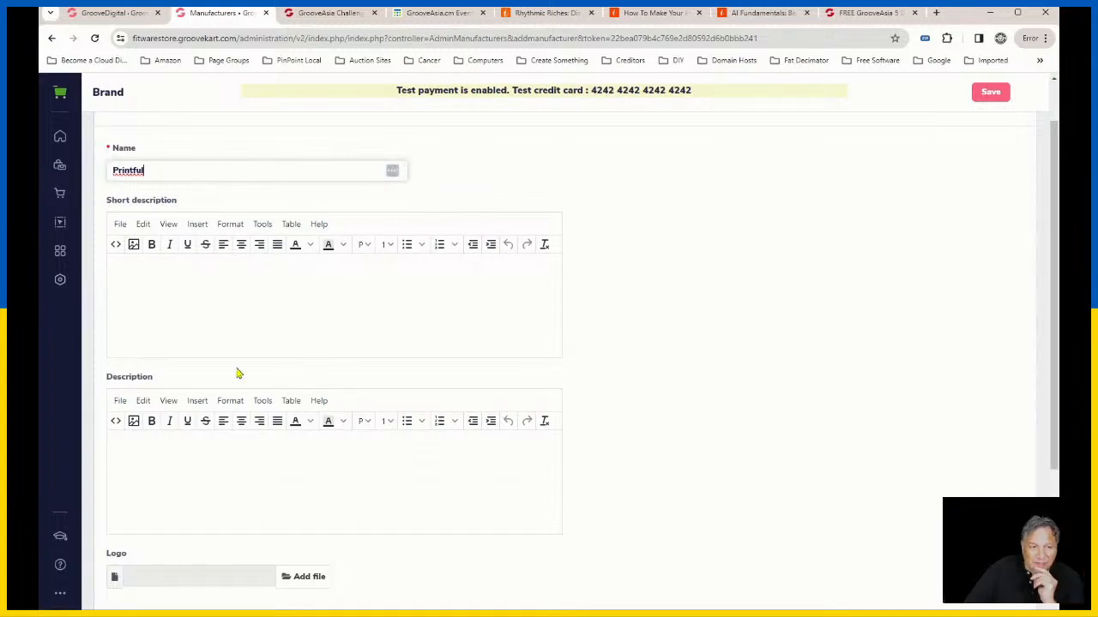
pyautogui.scroll(-1, 241, 477)
pyautogui.scroll(-3, 434, 451)
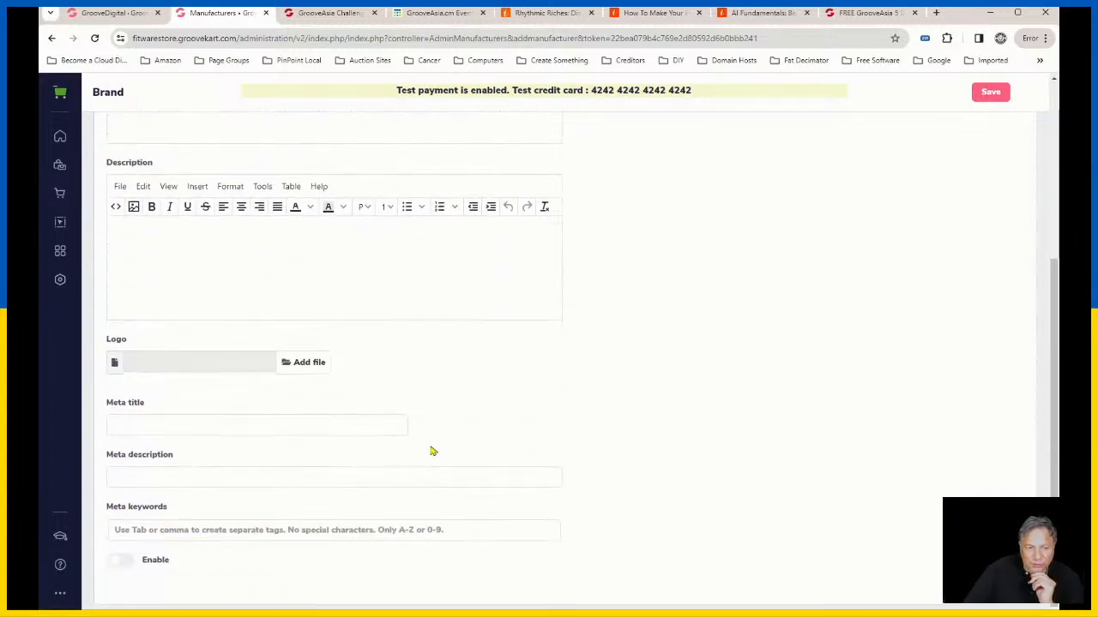
pyautogui.scroll(4, 430, 444)
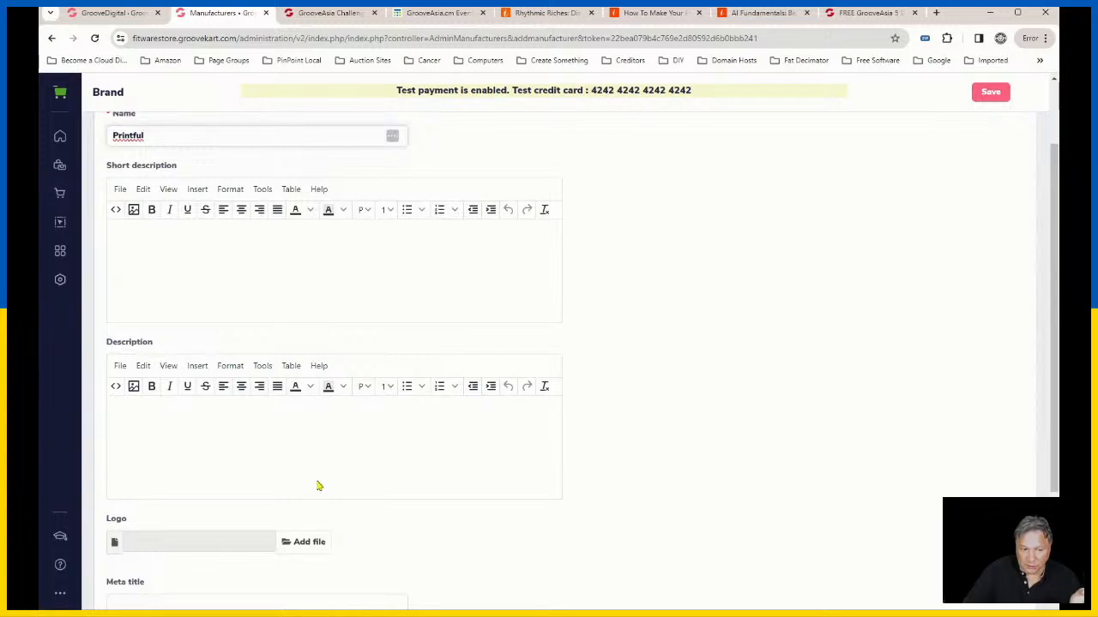
pyautogui.scroll(-2, 316, 485)
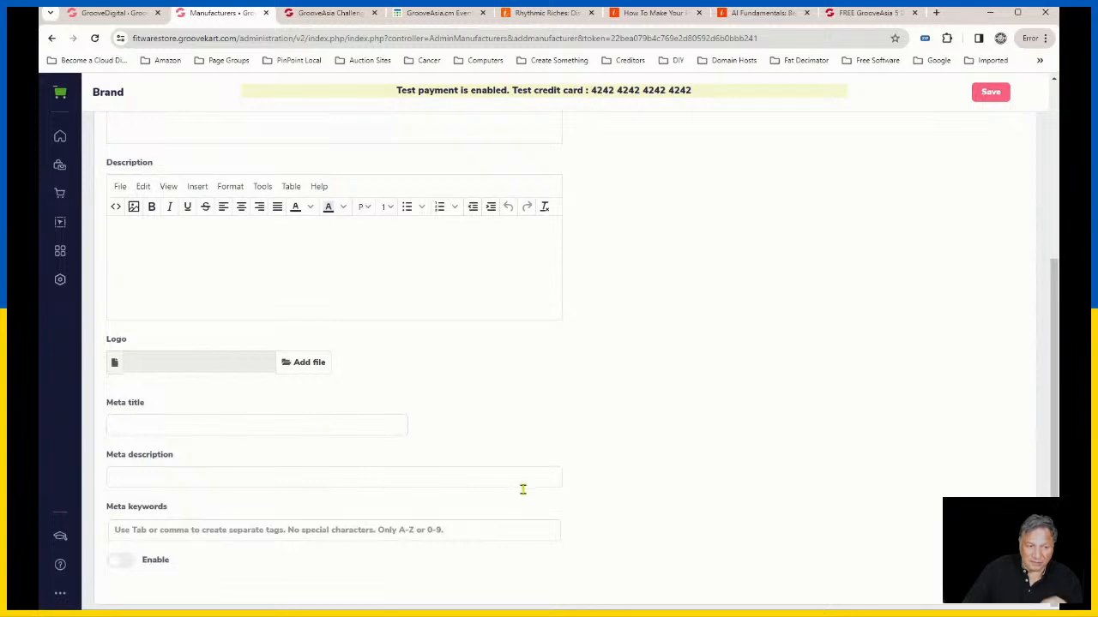
pyautogui.scroll(3, 828, 372)
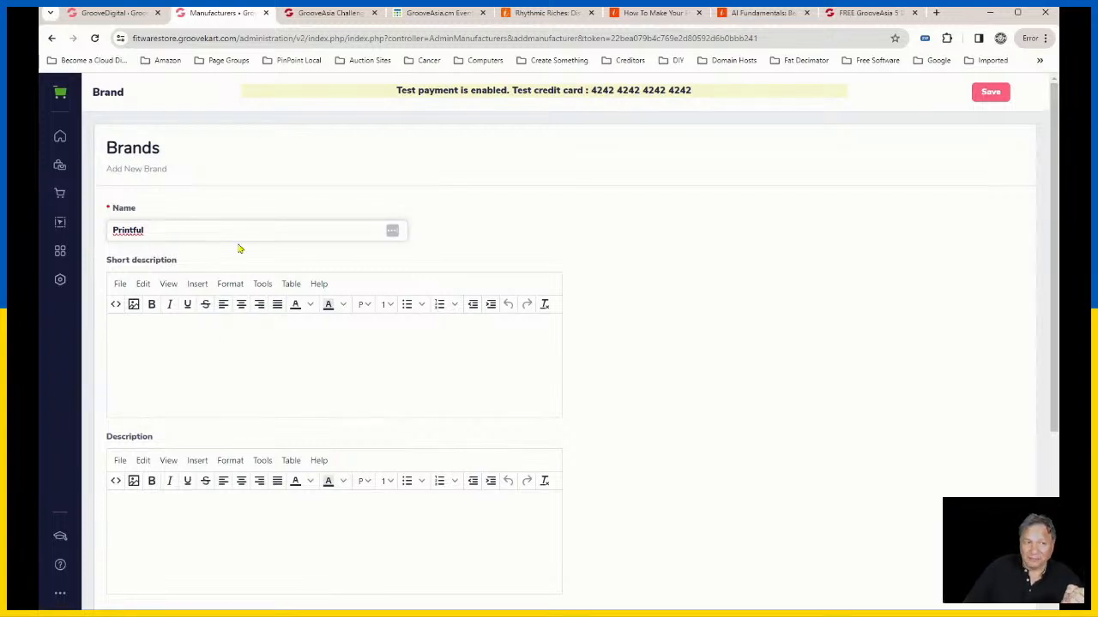
# Step: Change the new brand's name to Fitware Zone PY
pyautogui.doubleClick(129, 231)
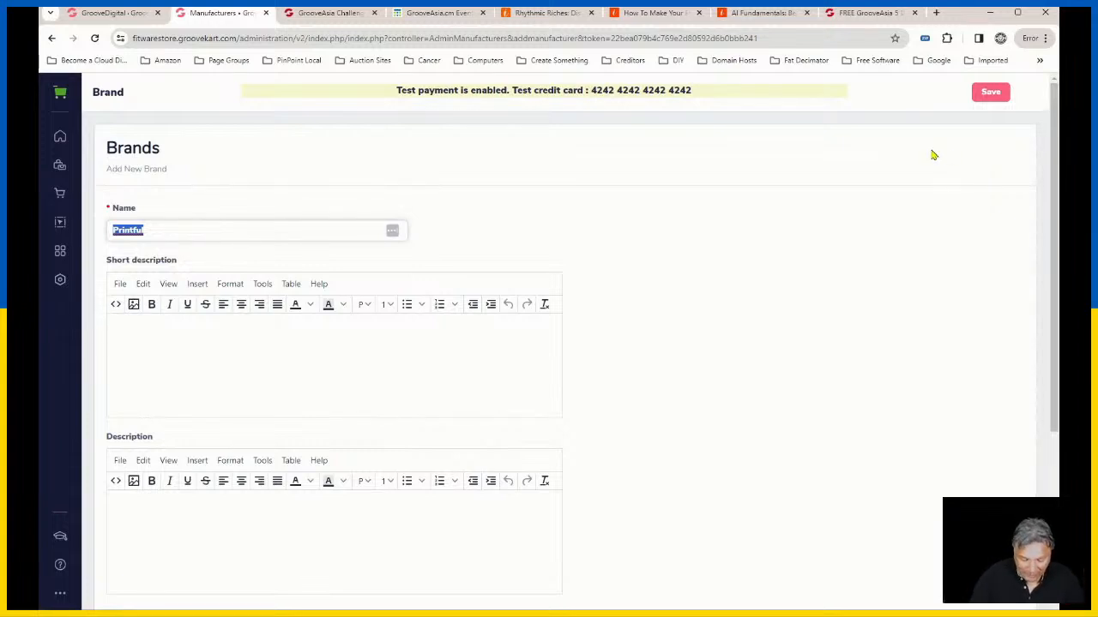
pyautogui.write('Fit')
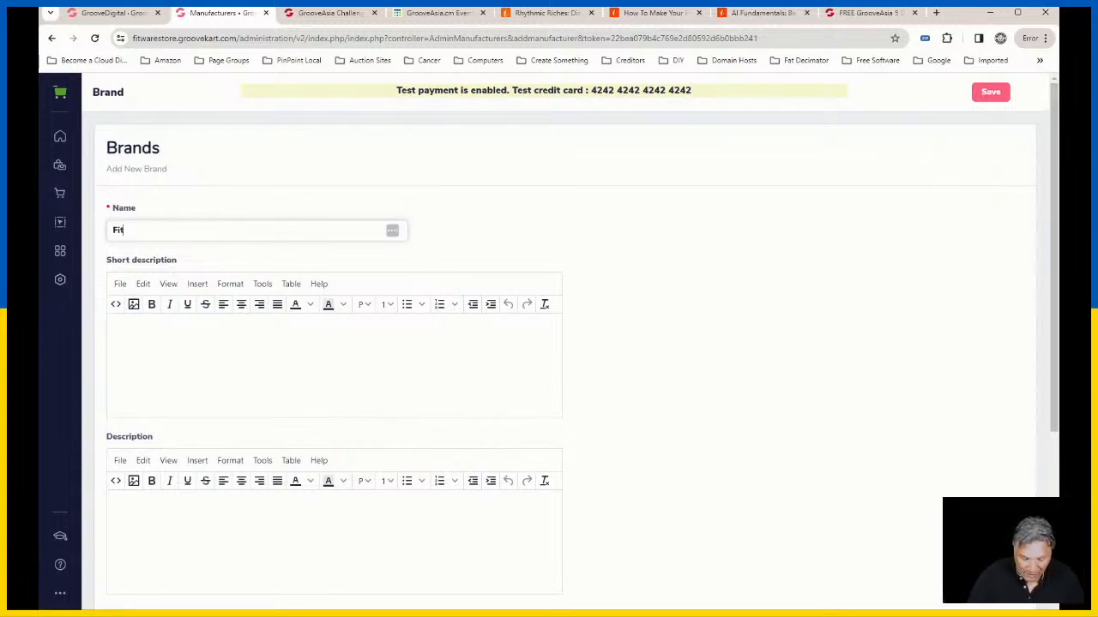
pyautogui.write('ware ')
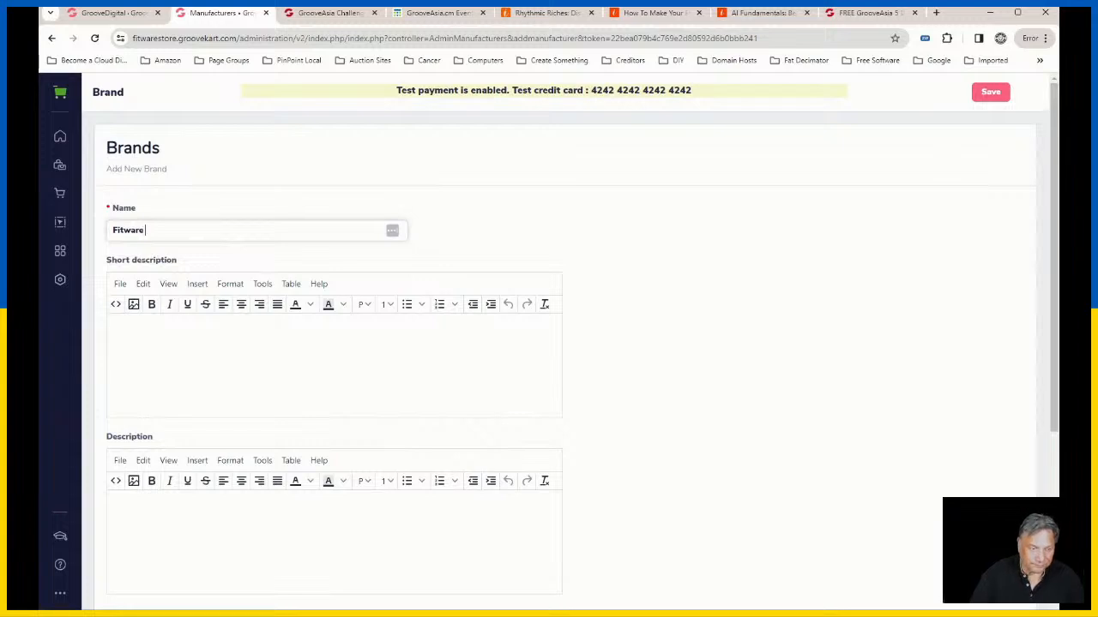
pyautogui.write('Zone')
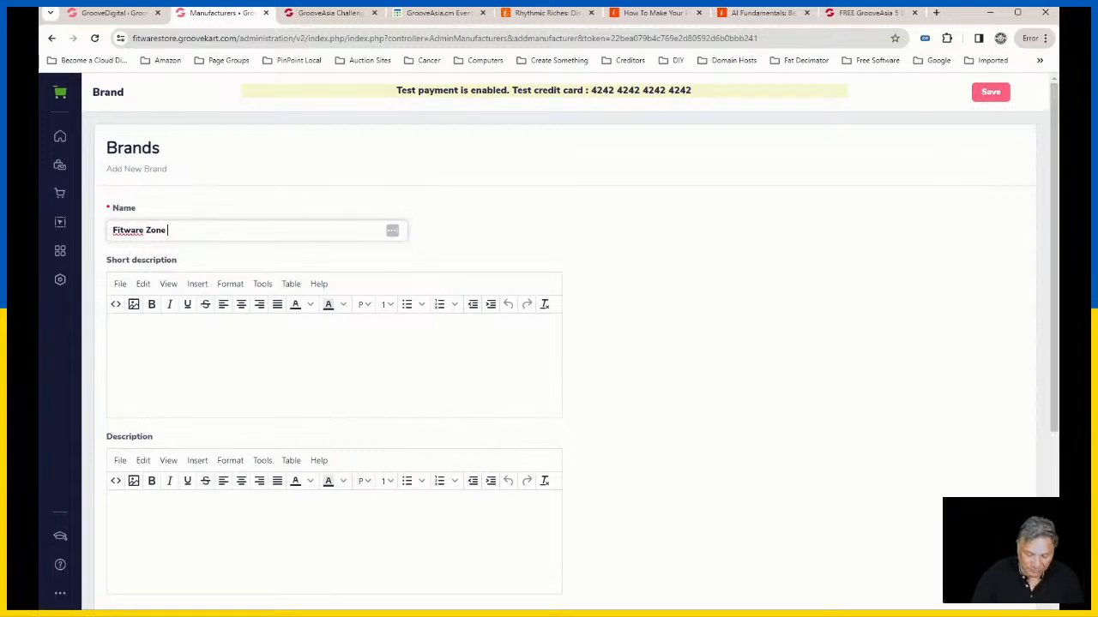
pyautogui.write('P')
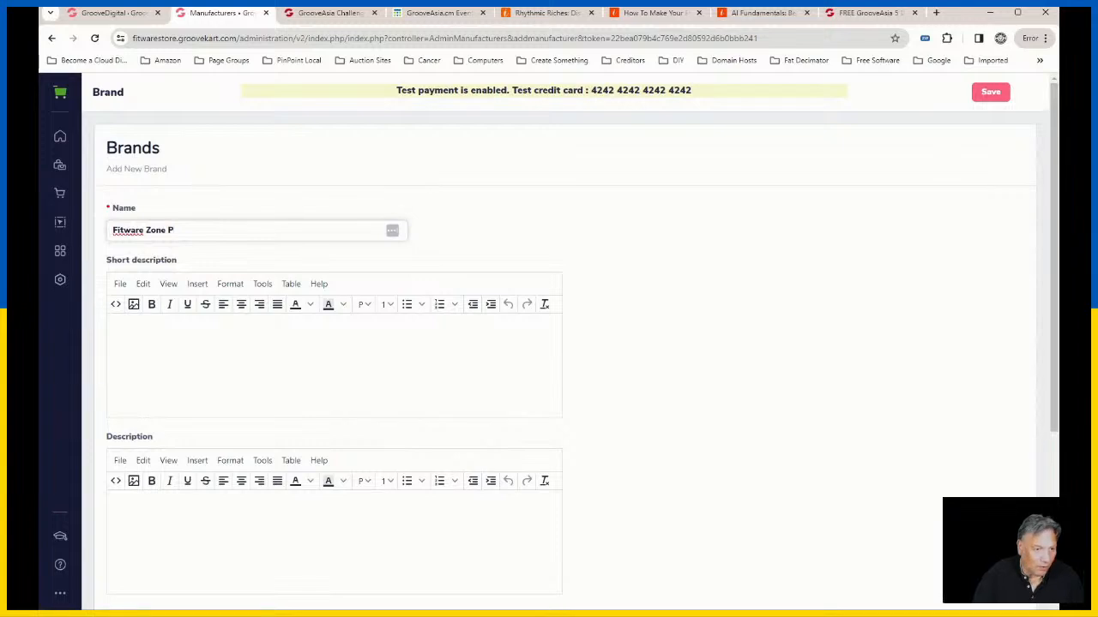
pyautogui.write('Y')
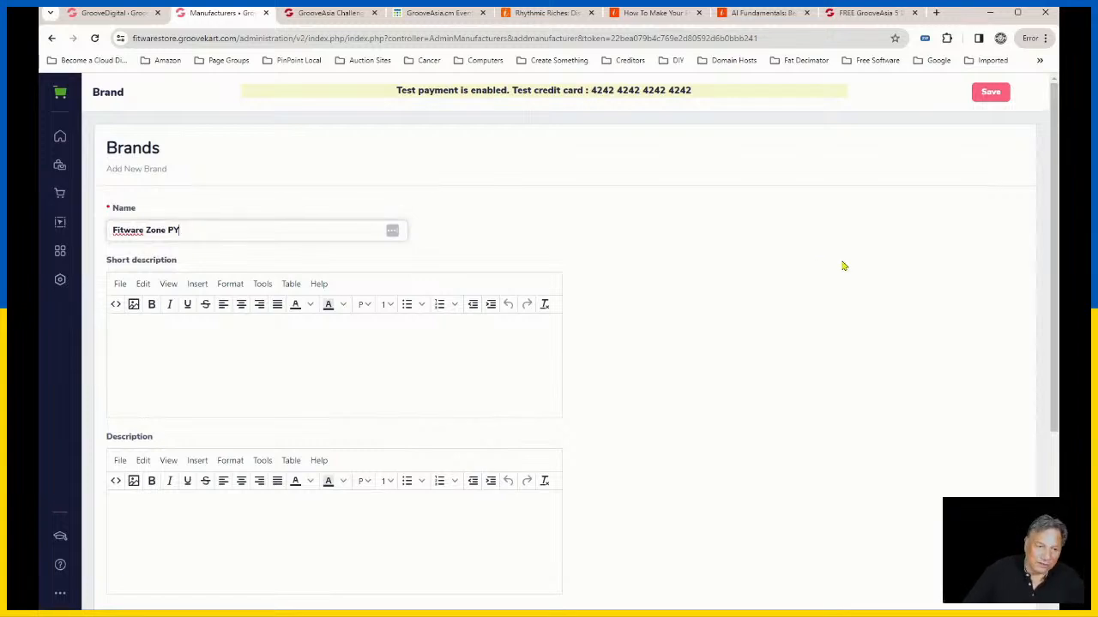
# Step: Review the new brand form's short description, description, logo, meta title, meta description, meta keywords and enable options
pyautogui.scroll(-3, 309, 362)
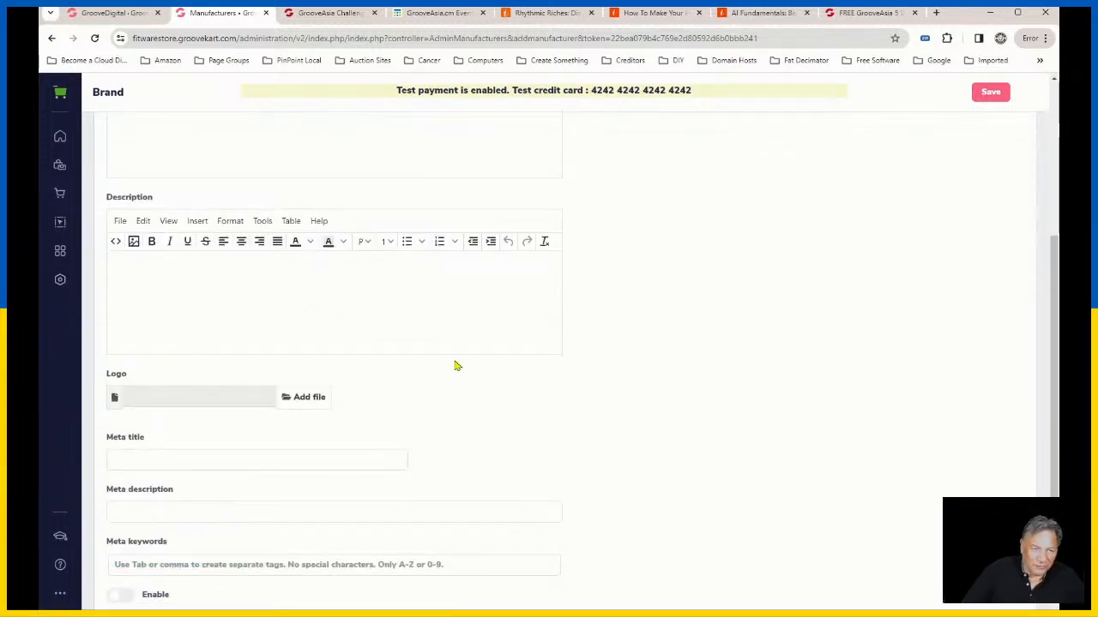
pyautogui.scroll(3, 453, 365)
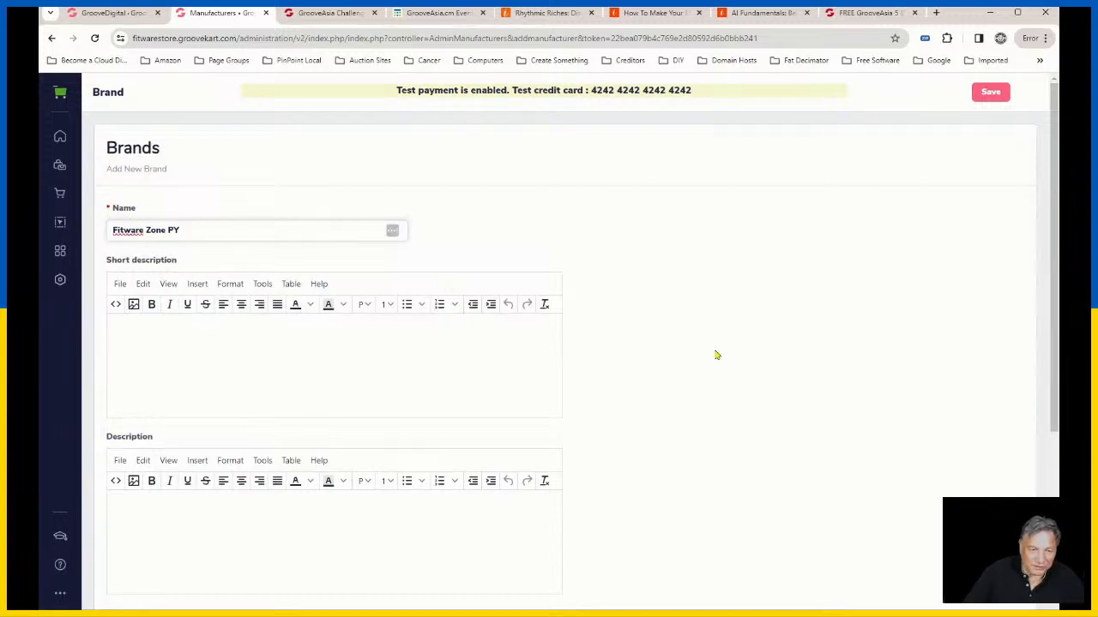
pyautogui.scroll(-3, 237, 521)
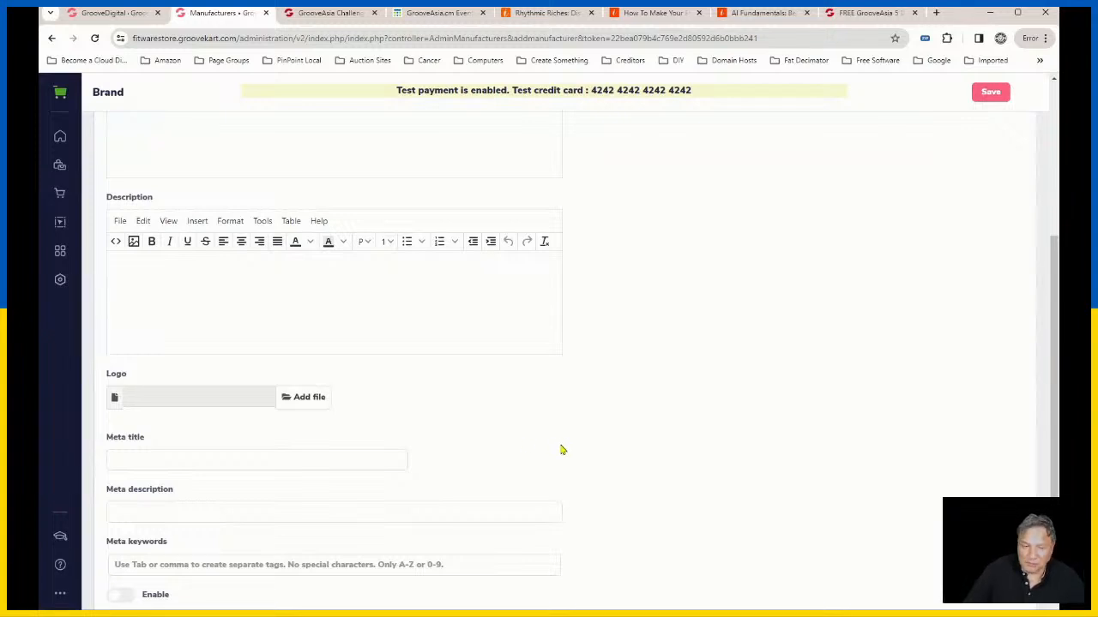
pyautogui.scroll(2, 470, 429)
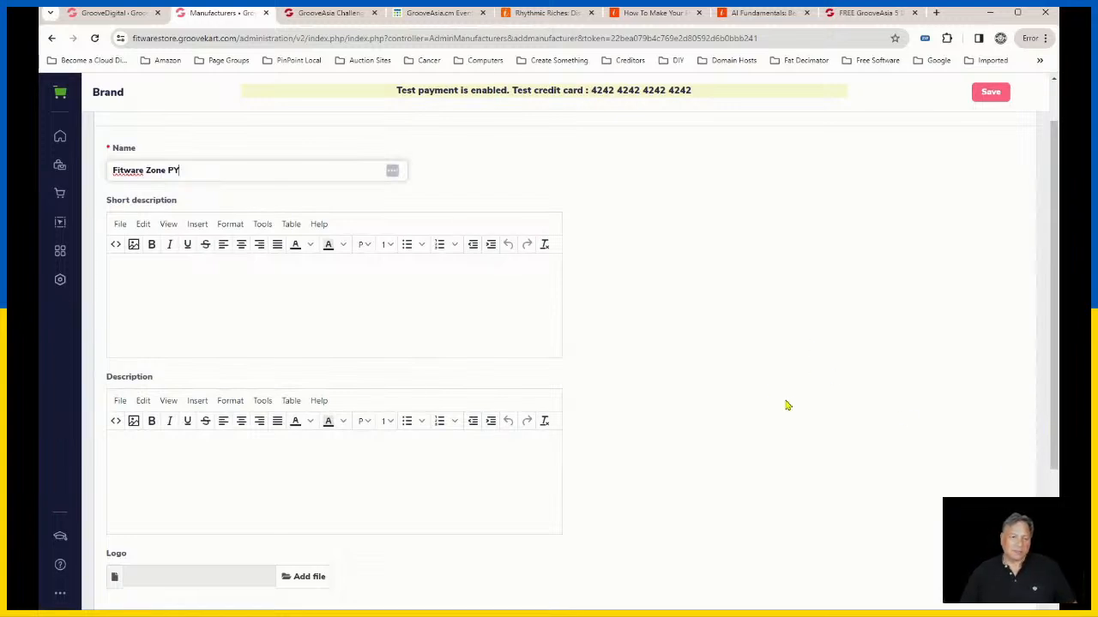
pyautogui.scroll(1, 771, 394)
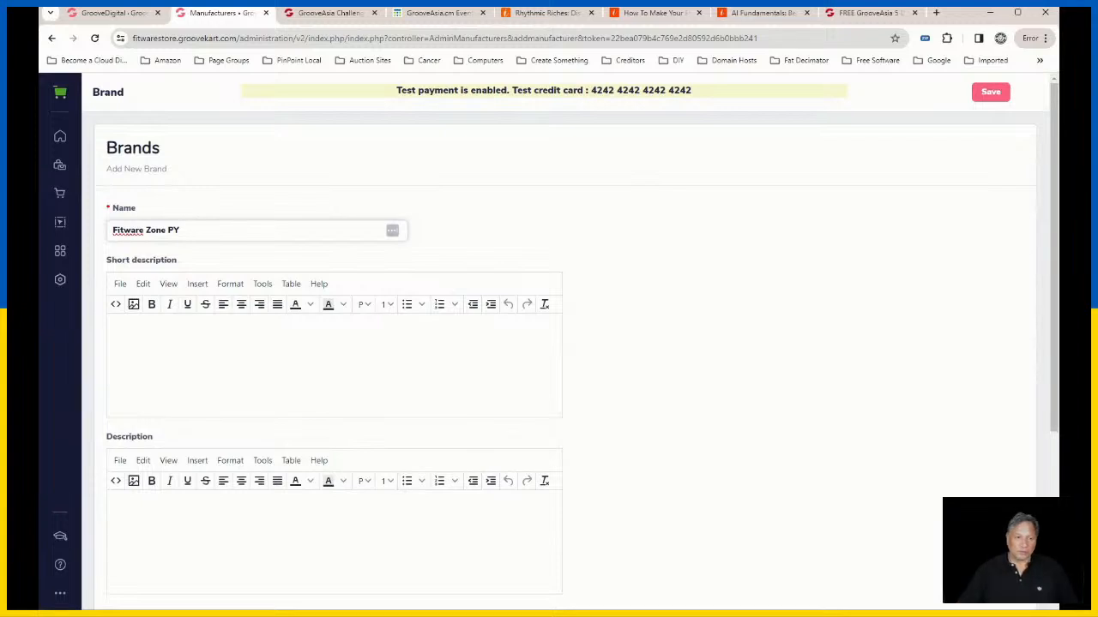
pyautogui.scroll(-2, 479, 511)
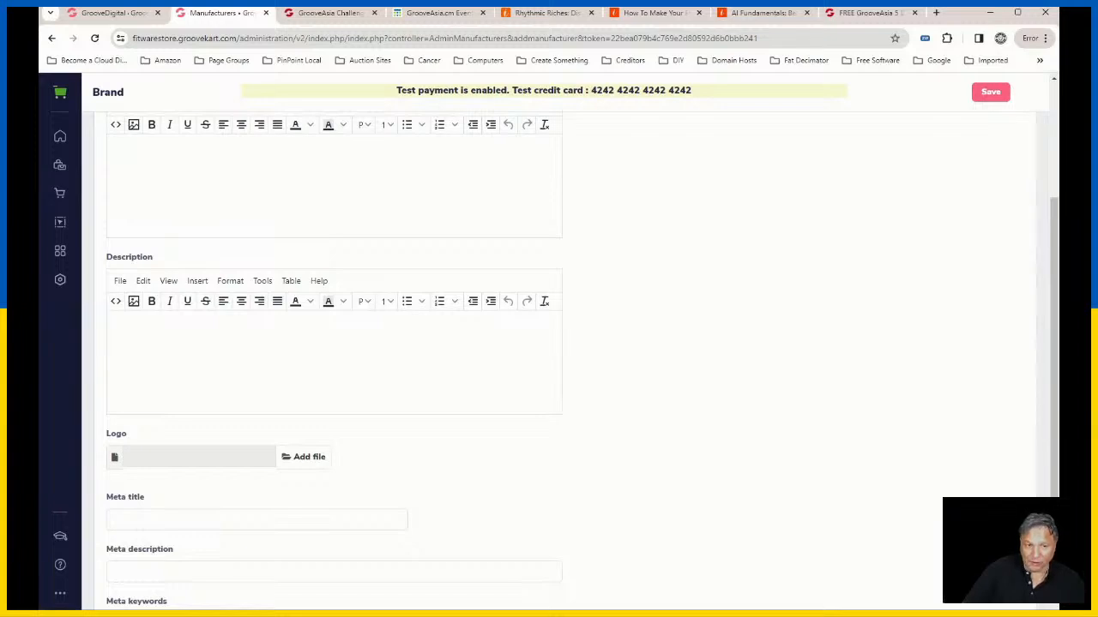
pyautogui.scroll(3, 711, 441)
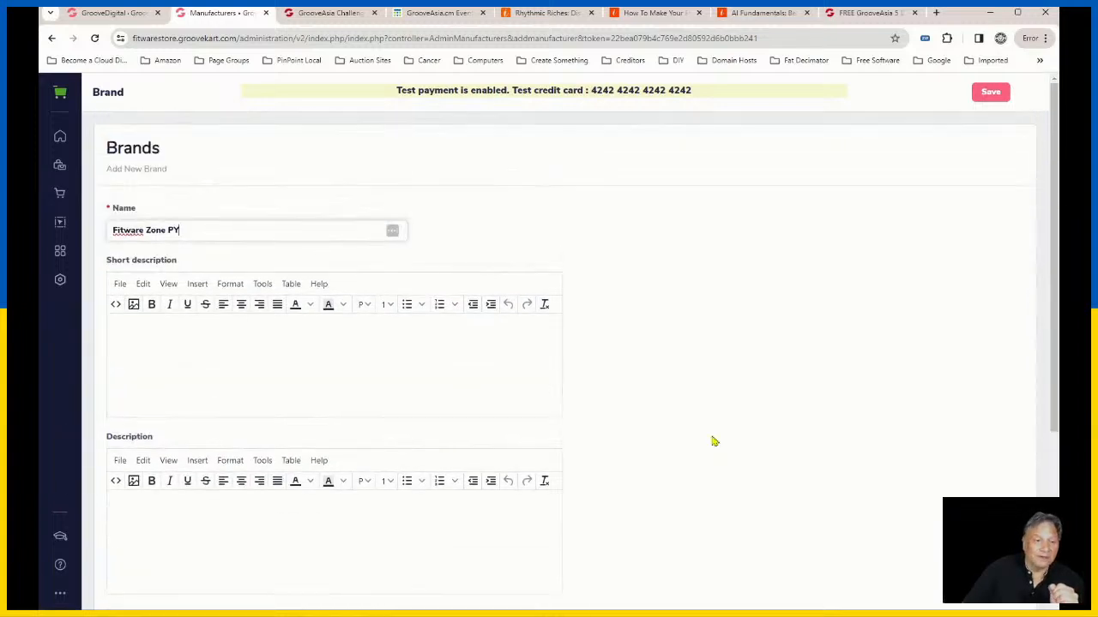
pyautogui.scroll(-4, 711, 441)
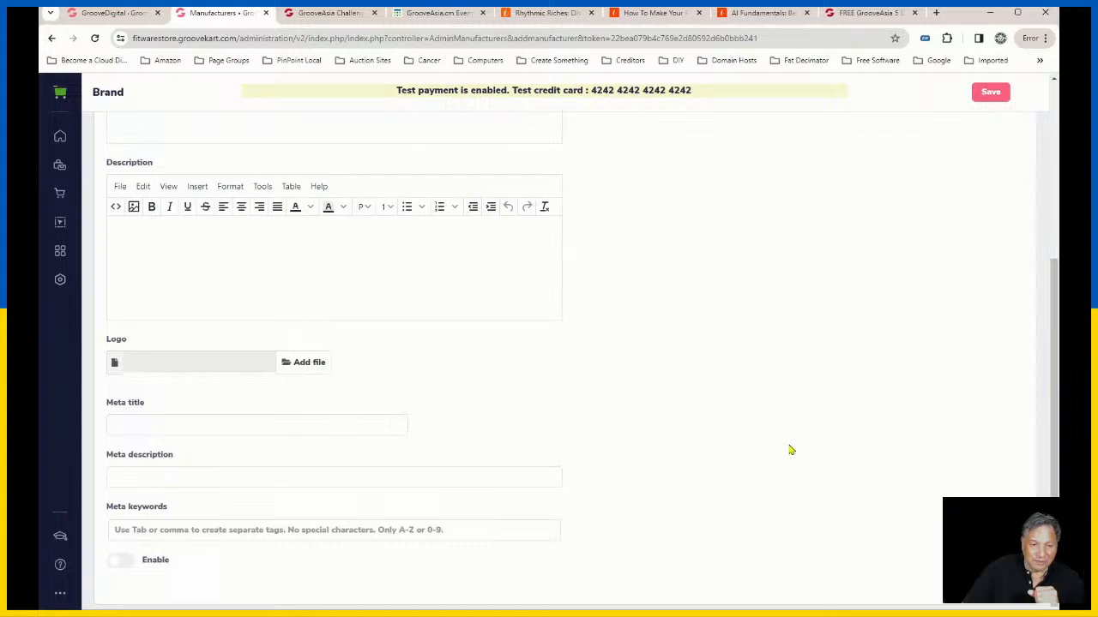
pyautogui.scroll(3, 790, 449)
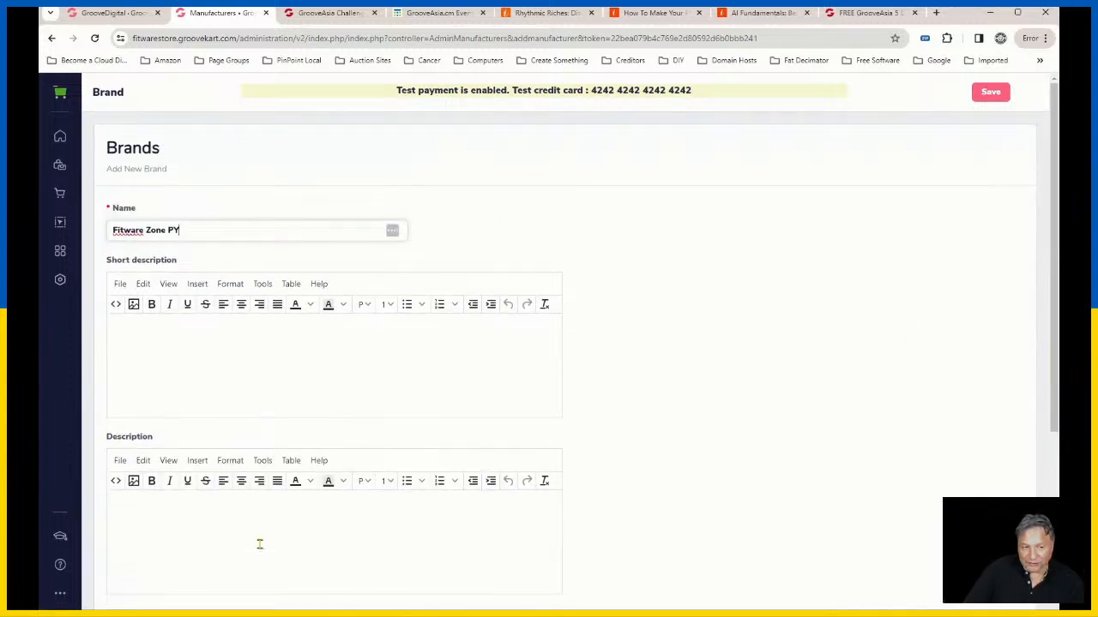
pyautogui.scroll(-2, 480, 495)
pyautogui.scroll(1, 493, 490)
pyautogui.scroll(-2, 495, 493)
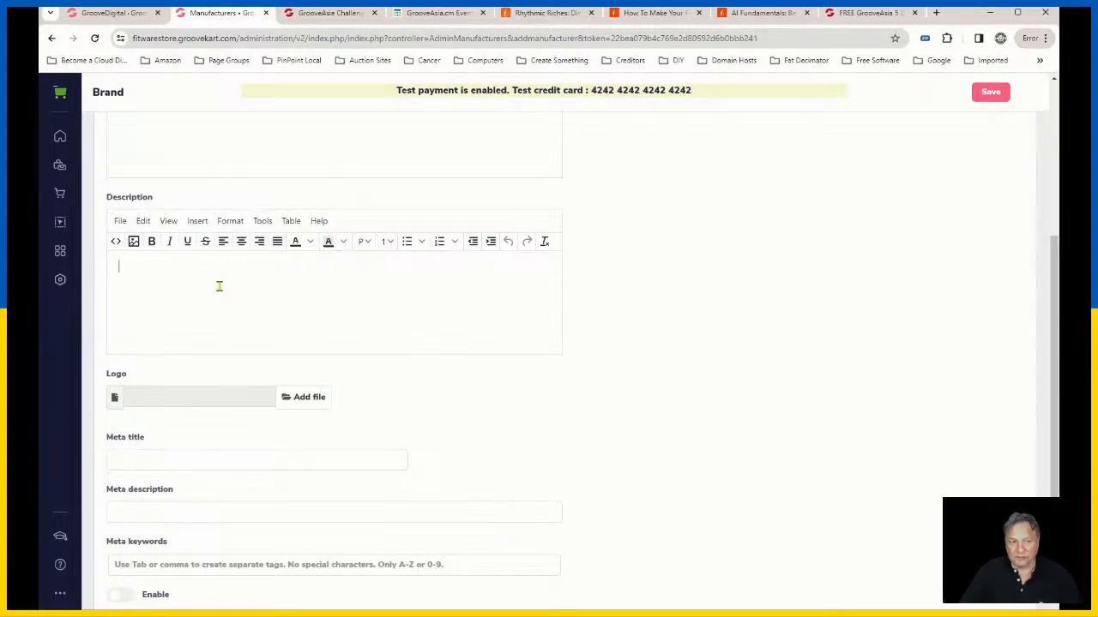
pyautogui.scroll(2, 661, 366)
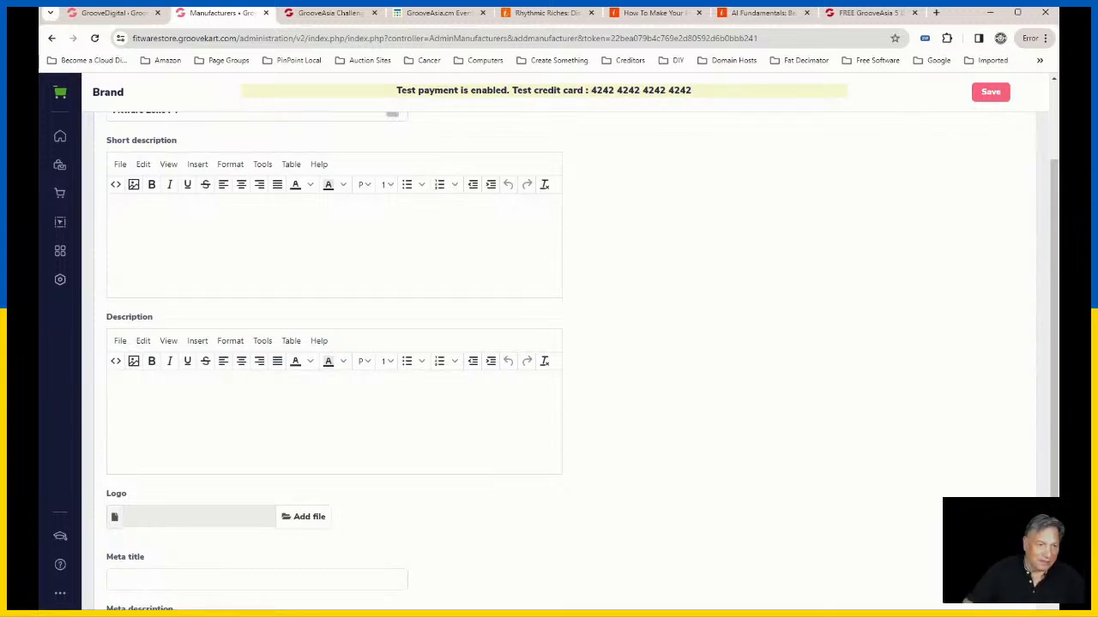
# Step: Save the new Fitware Zone PY brand and enable it in the brand list
pyautogui.click(991, 94)
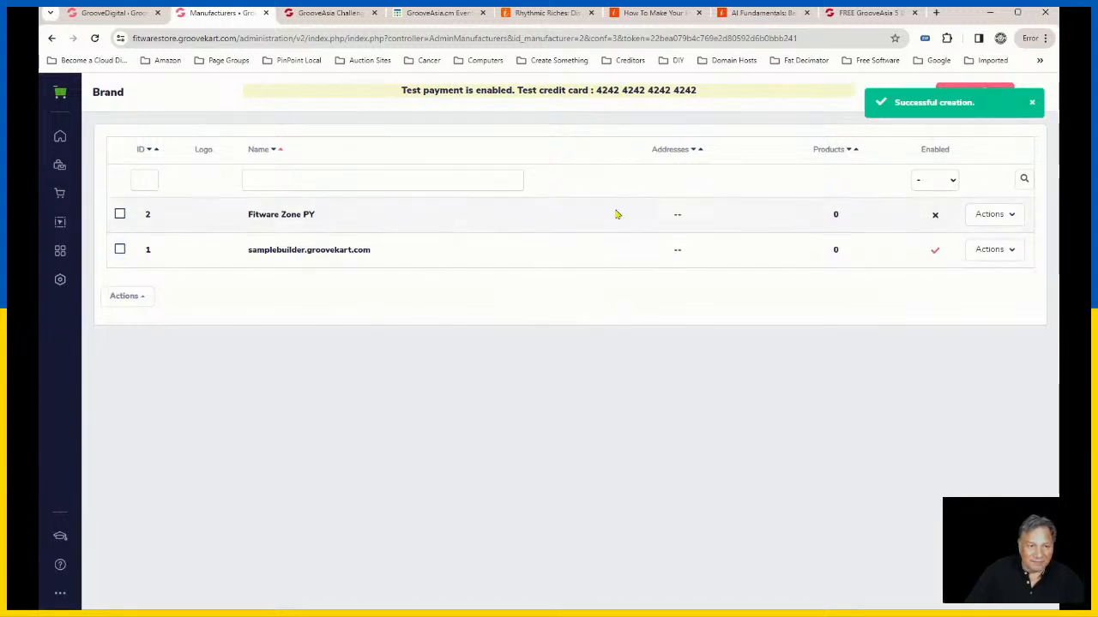
pyautogui.click(1033, 104)
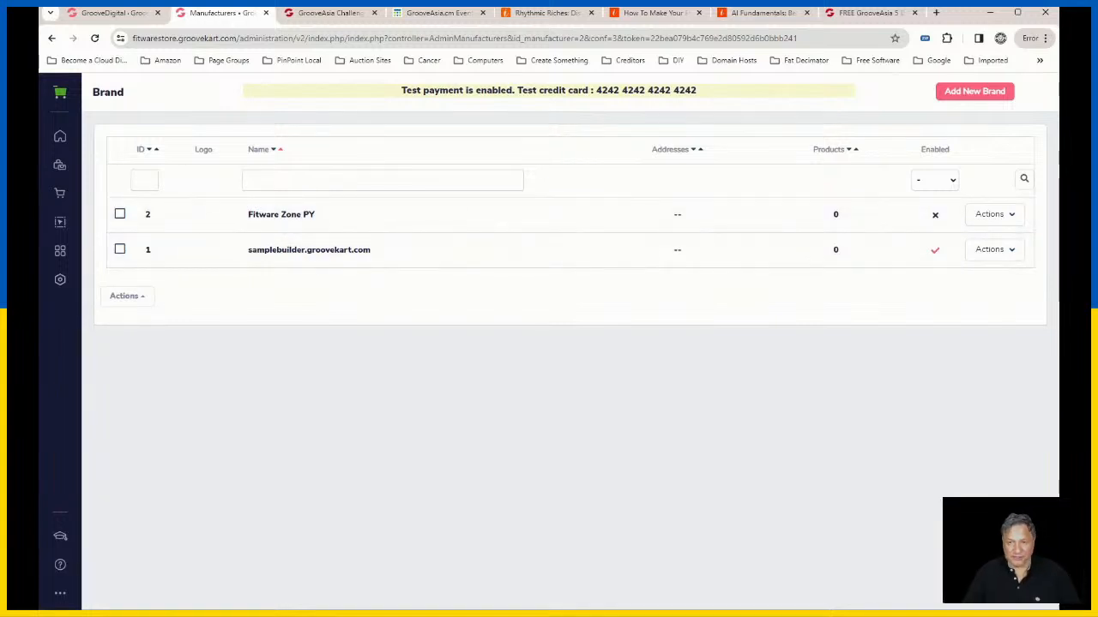
pyautogui.click(937, 220)
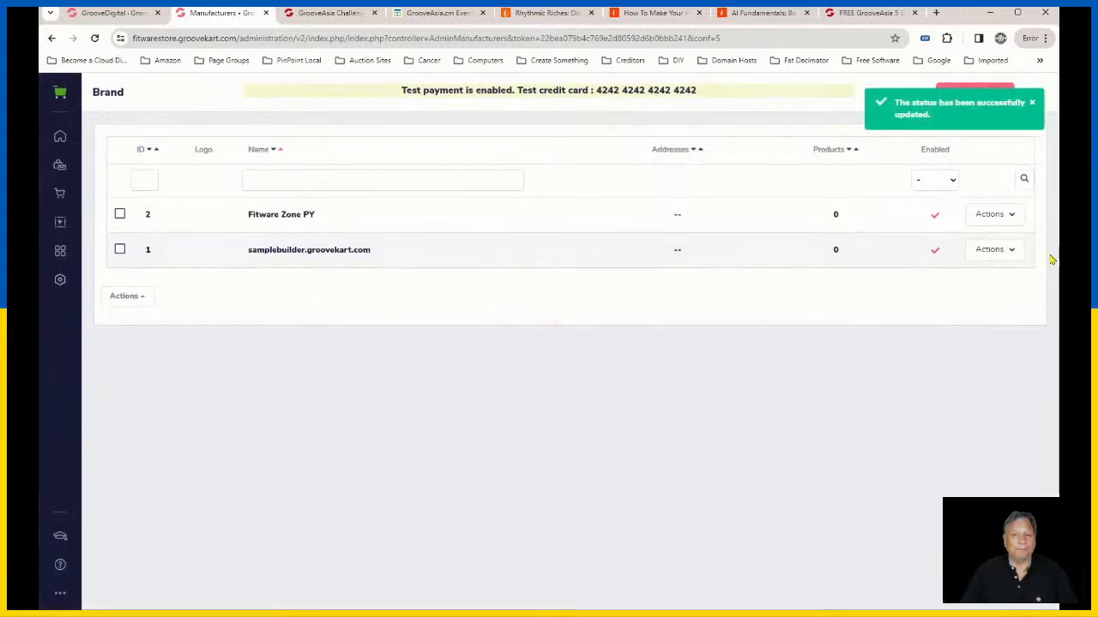
pyautogui.click(1030, 104)
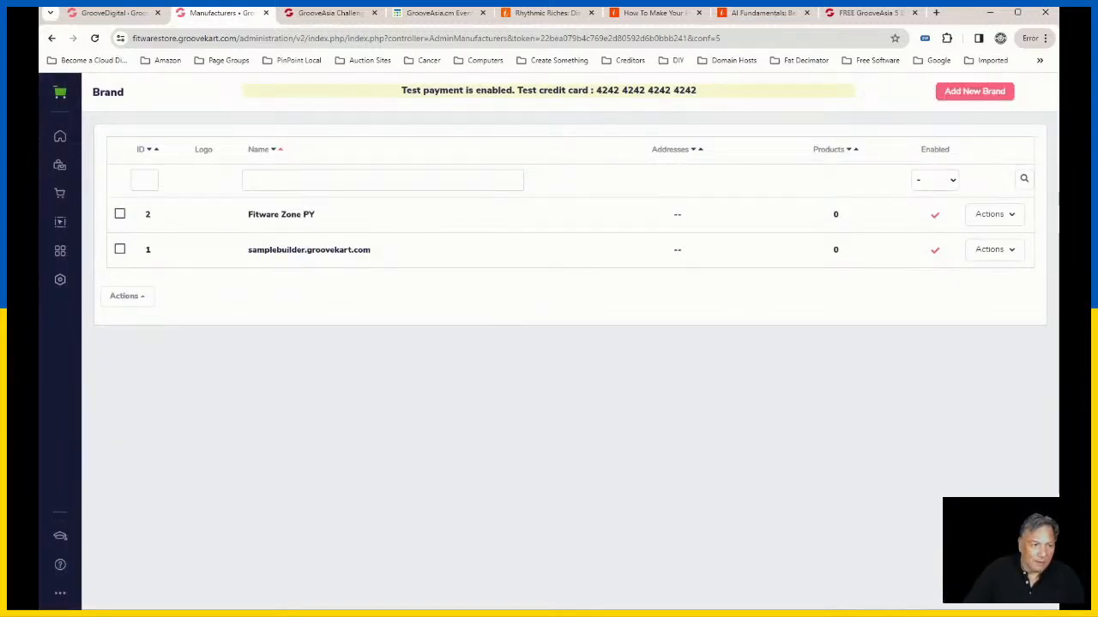
# Step: Check the product category list, and open the store's homepage in the page builder
pyautogui.click(59, 164)
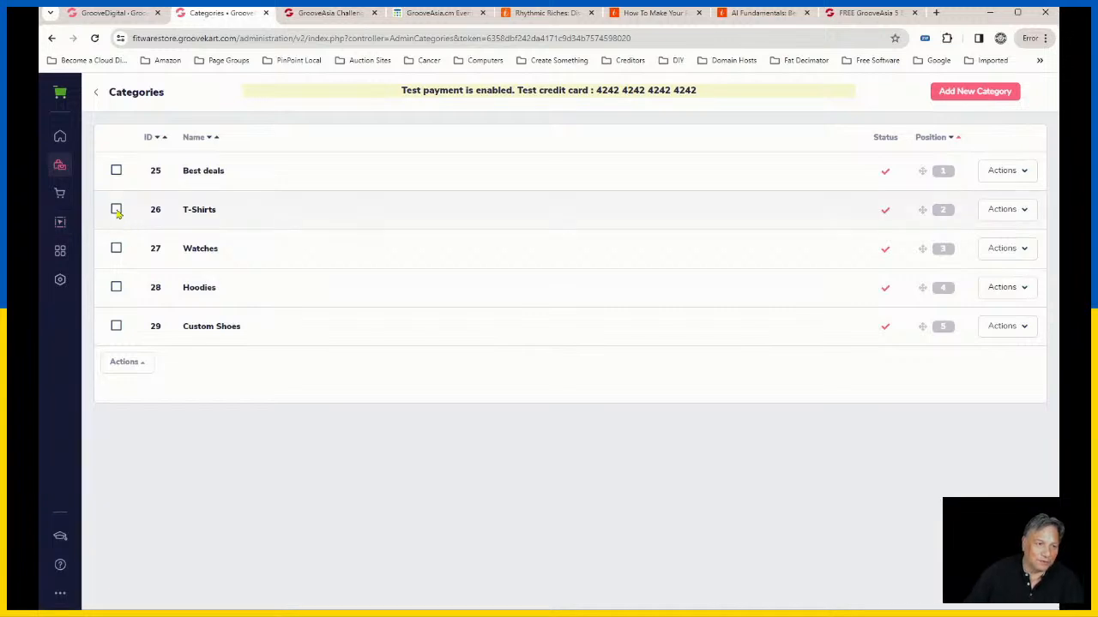
pyautogui.click(61, 226)
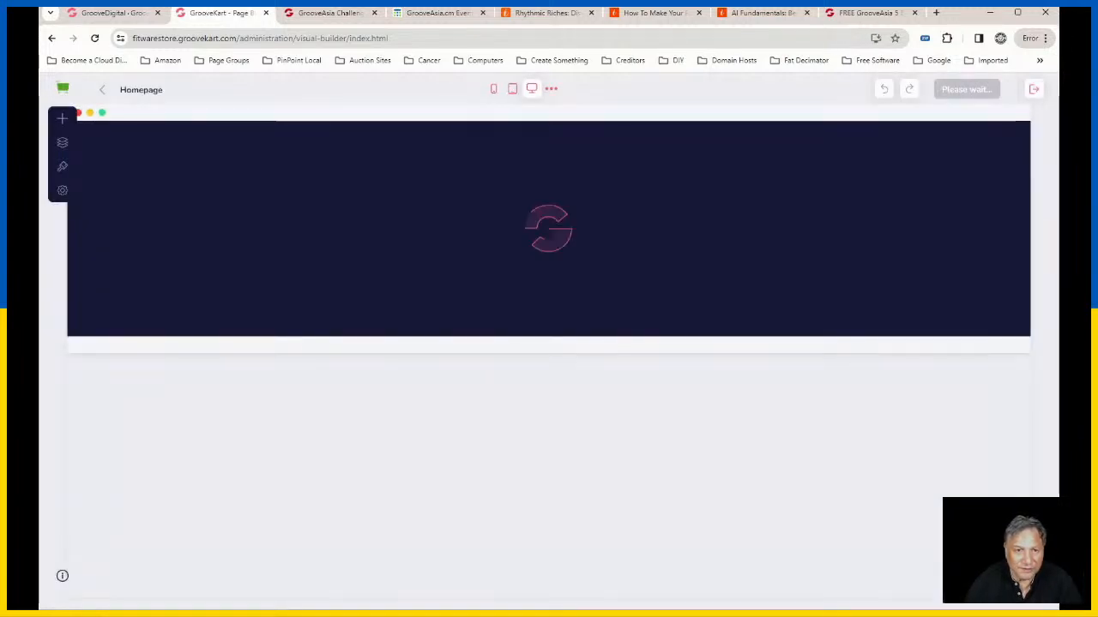
pyautogui.scroll(-10, 992, 351)
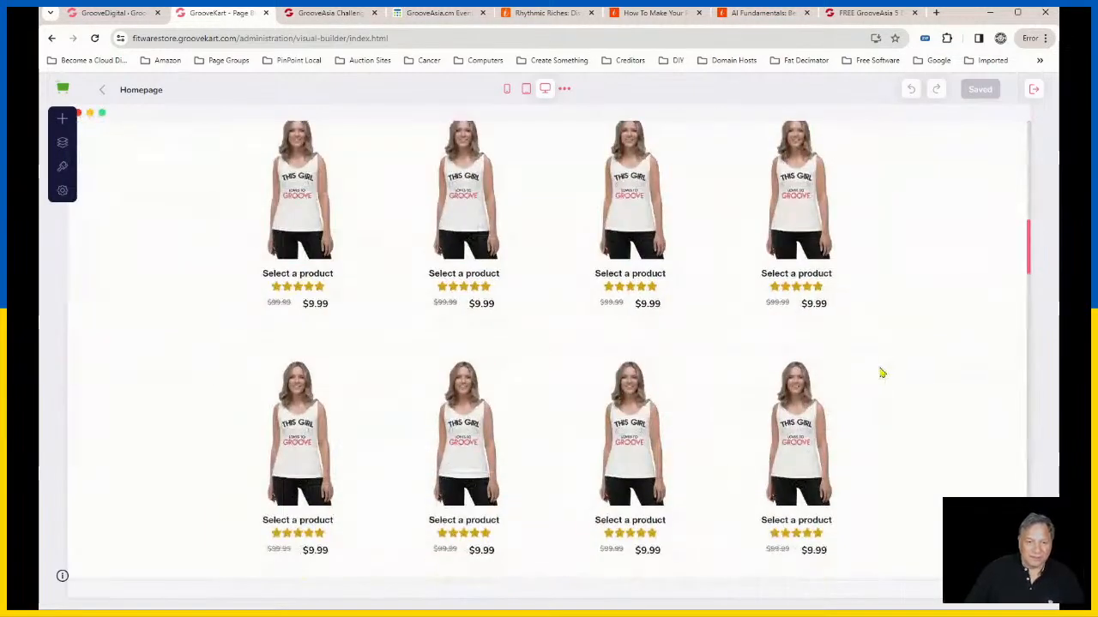
pyautogui.scroll(10, 879, 376)
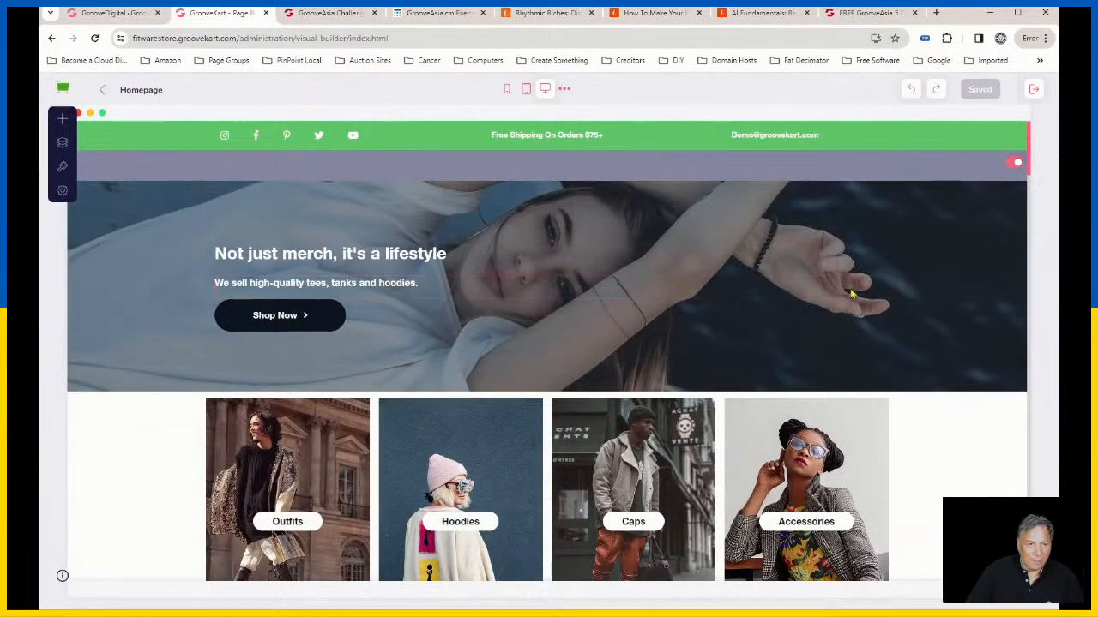
# Step: Open the Fitwarestore storefront from the GrooveKart store list and view its public page
pyautogui.moveTo(435, 188)
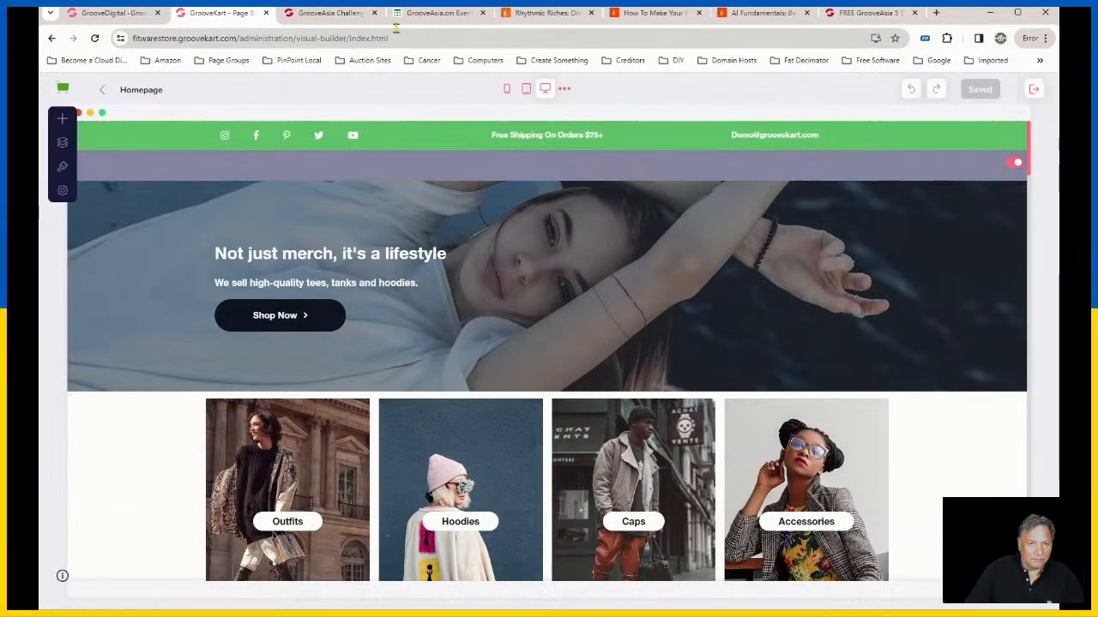
pyautogui.click(93, 13)
pyautogui.moveTo(444, 446)
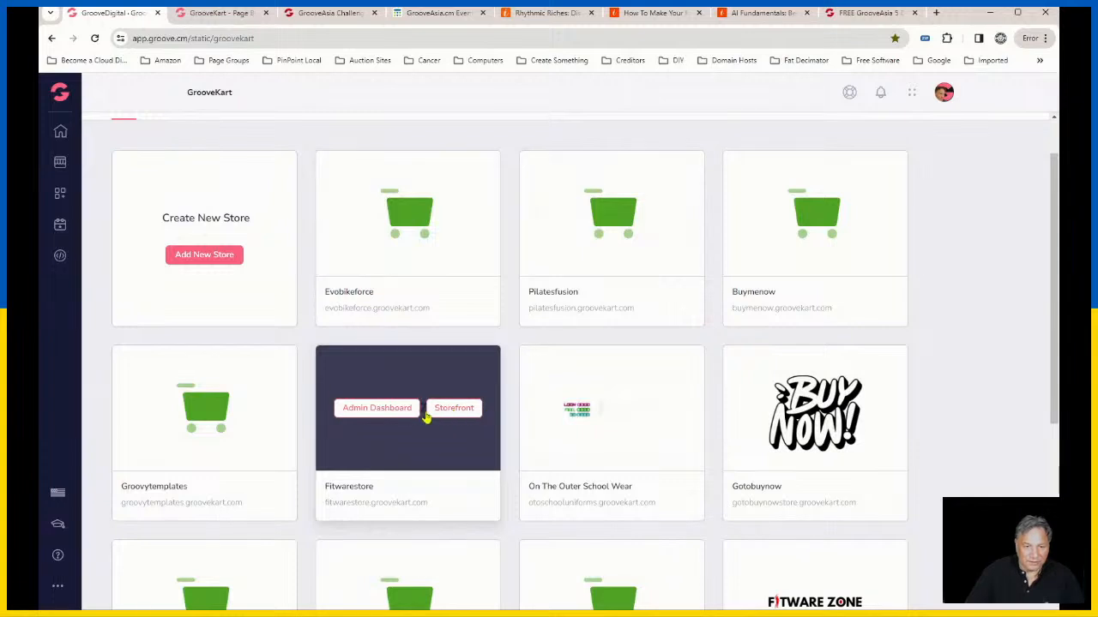
pyautogui.click(453, 409)
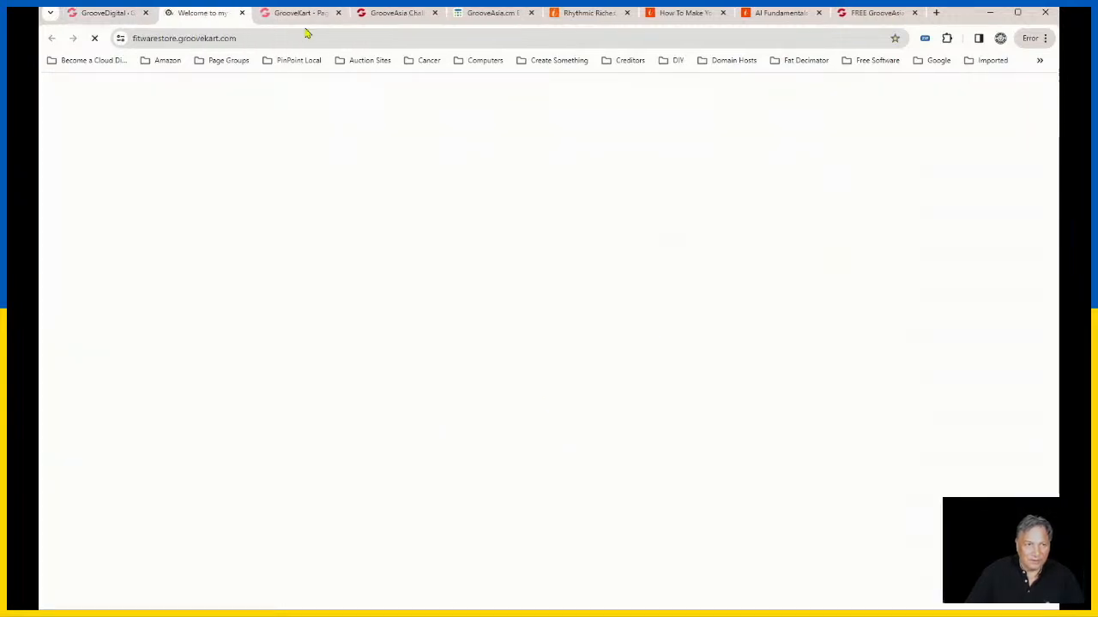
pyautogui.click(101, 13)
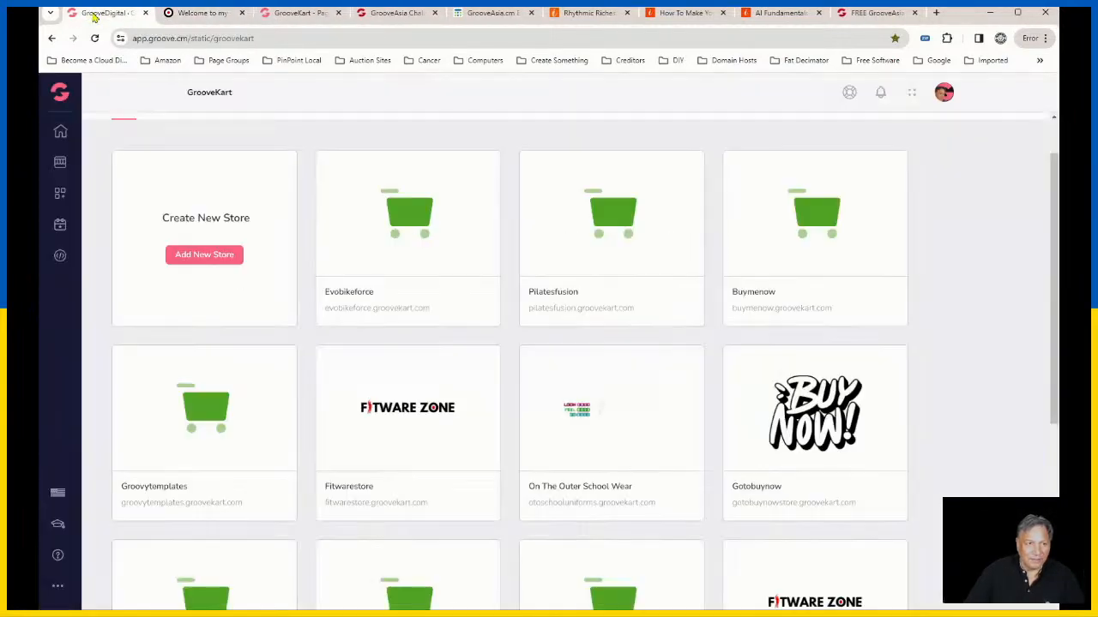
pyautogui.moveTo(461, 273)
pyautogui.click(206, 14)
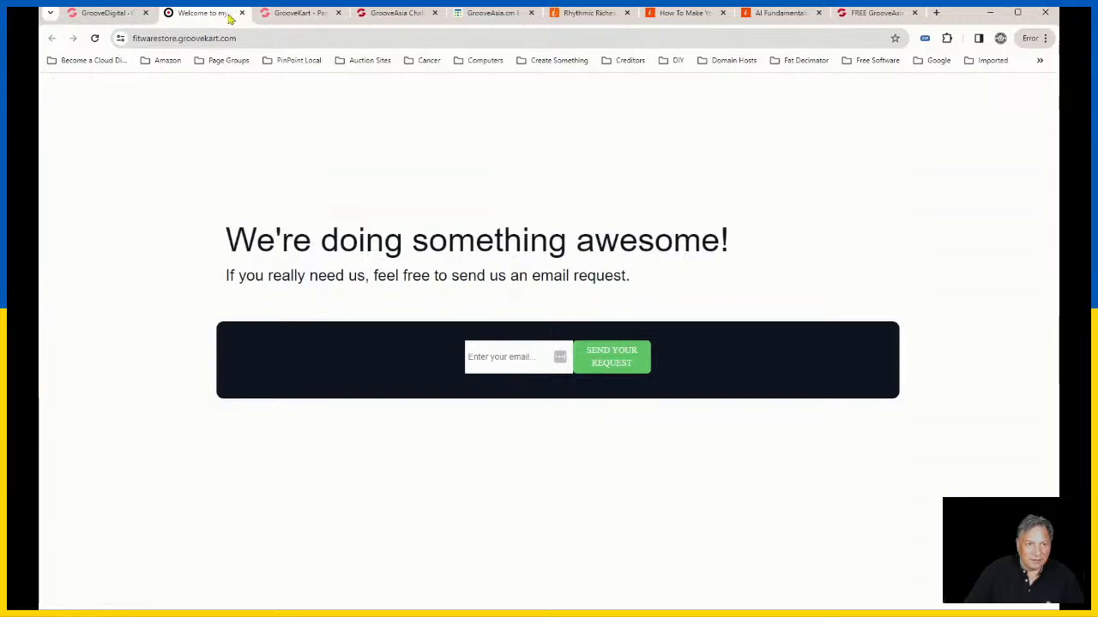
# Step: Return to the homepage in the page builder and examine its header, banner, category tiles and product sections
pyautogui.click(300, 13)
pyautogui.scroll(-5, 840, 480)
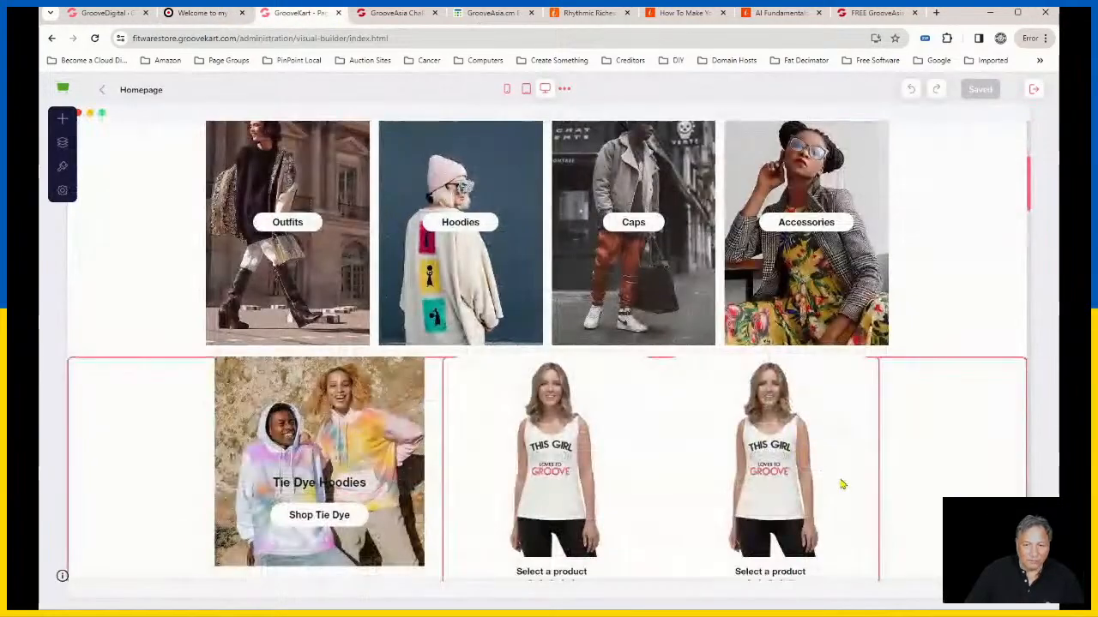
pyautogui.scroll(2, 739, 353)
pyautogui.scroll(3, 739, 354)
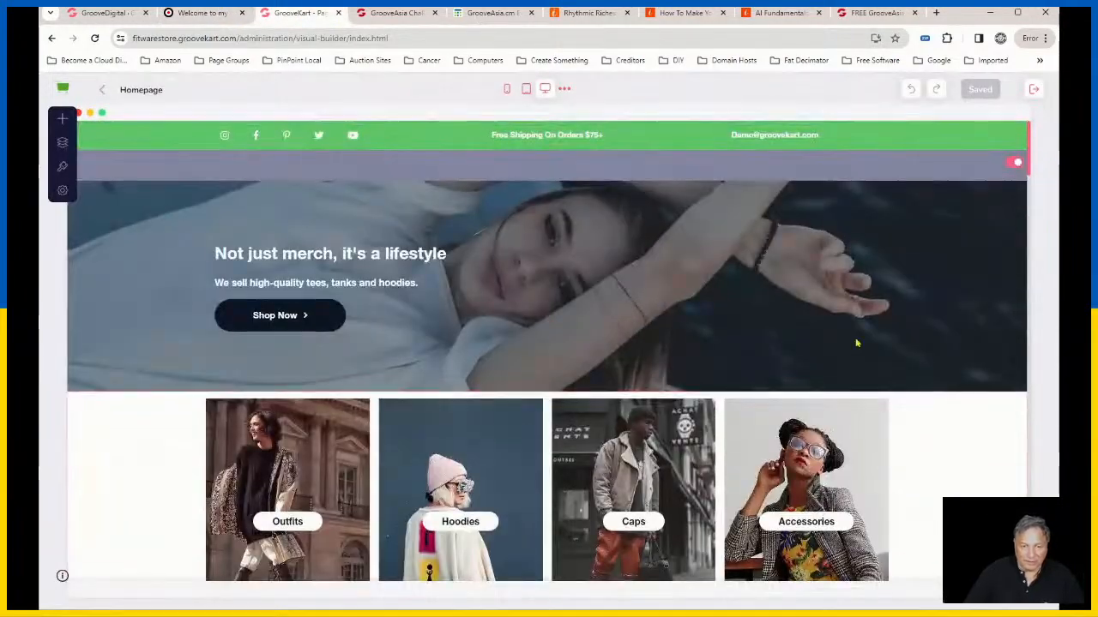
pyautogui.scroll(-3, 855, 343)
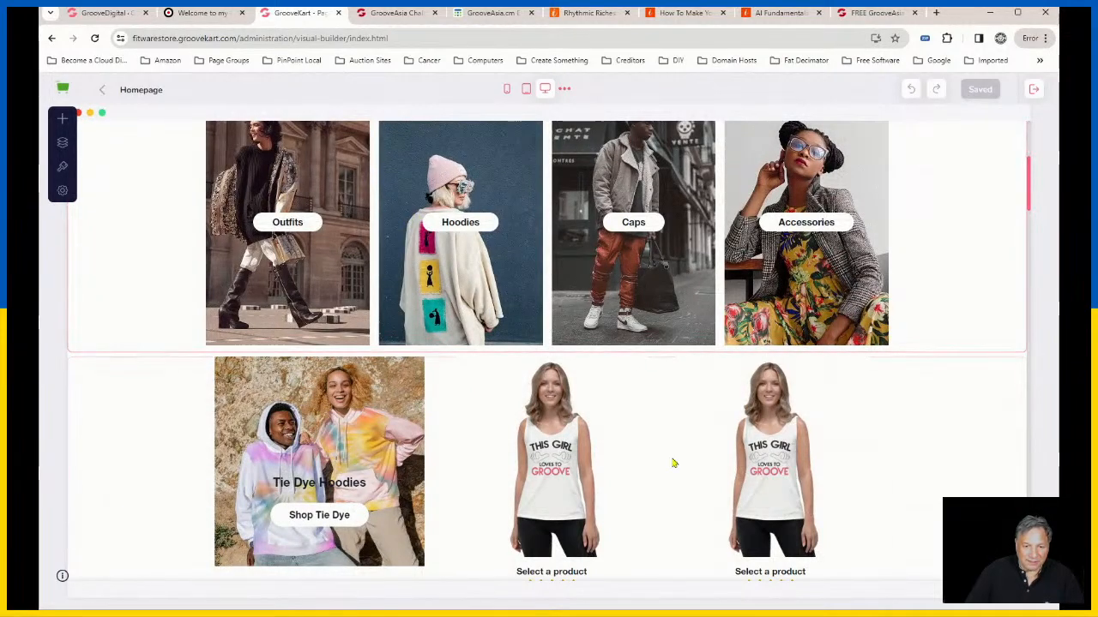
pyautogui.scroll(3, 721, 437)
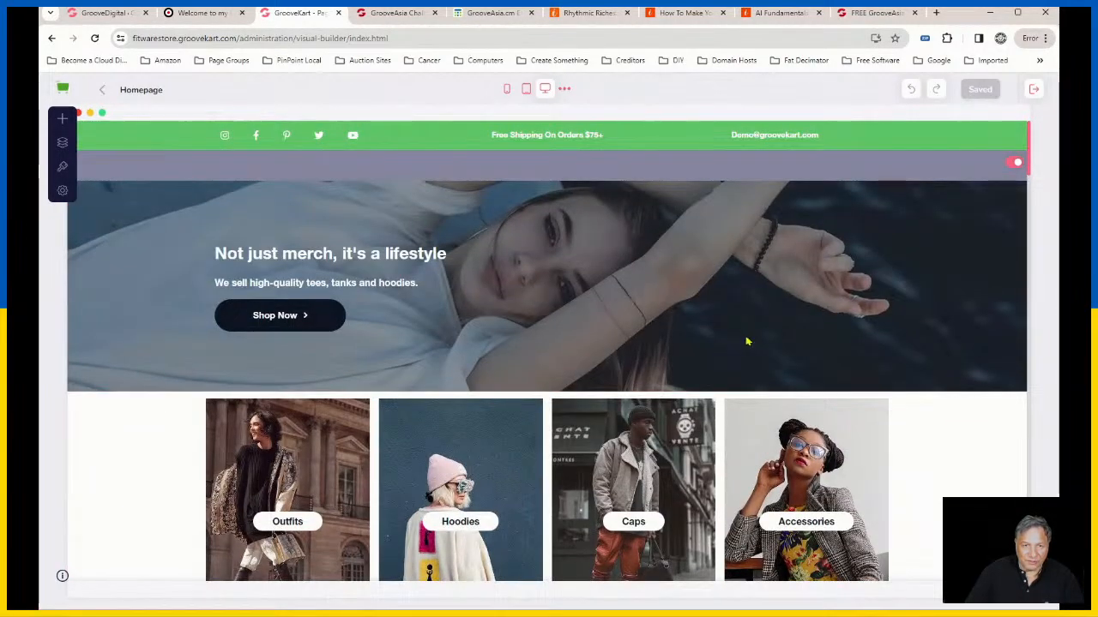
pyautogui.moveTo(820, 162)
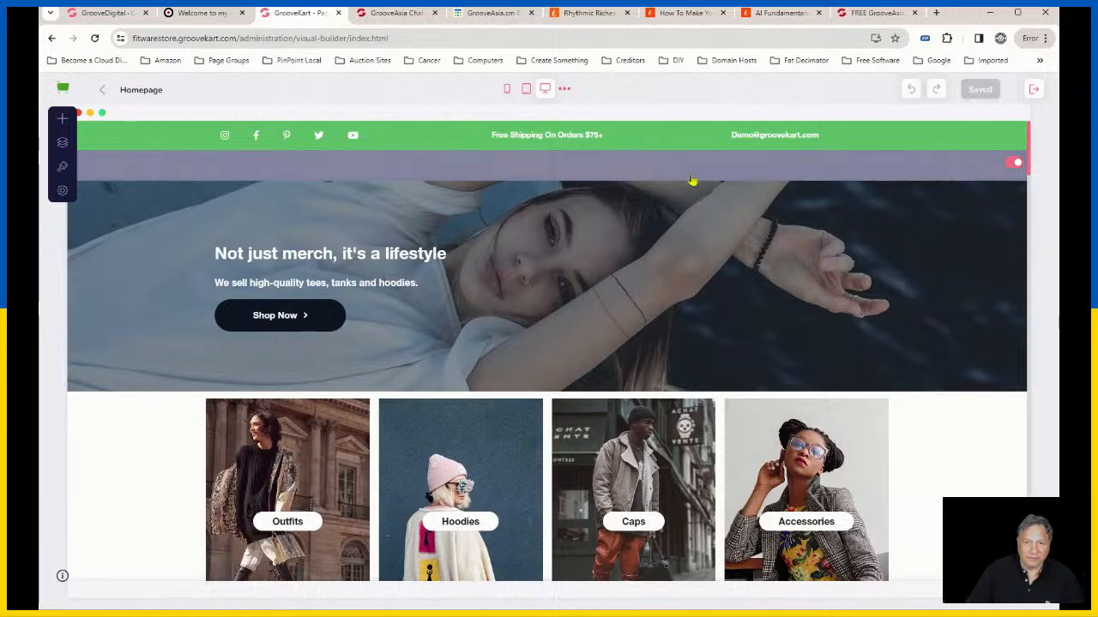
# Step: Add a new menu item to the site navigation and label it Catalog
pyautogui.click(61, 145)
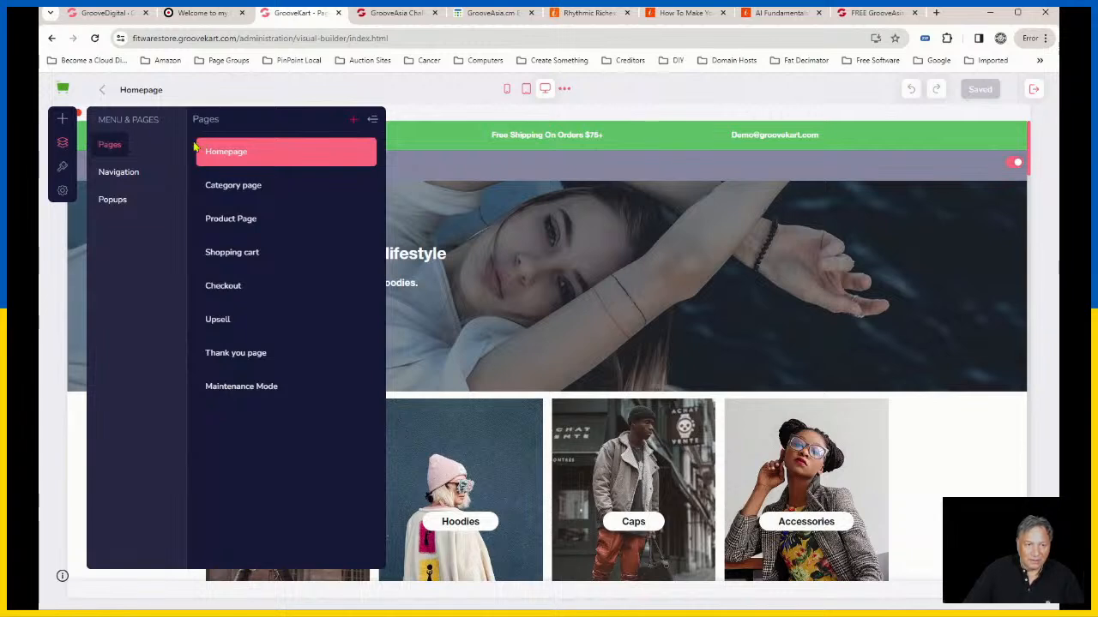
pyautogui.click(126, 174)
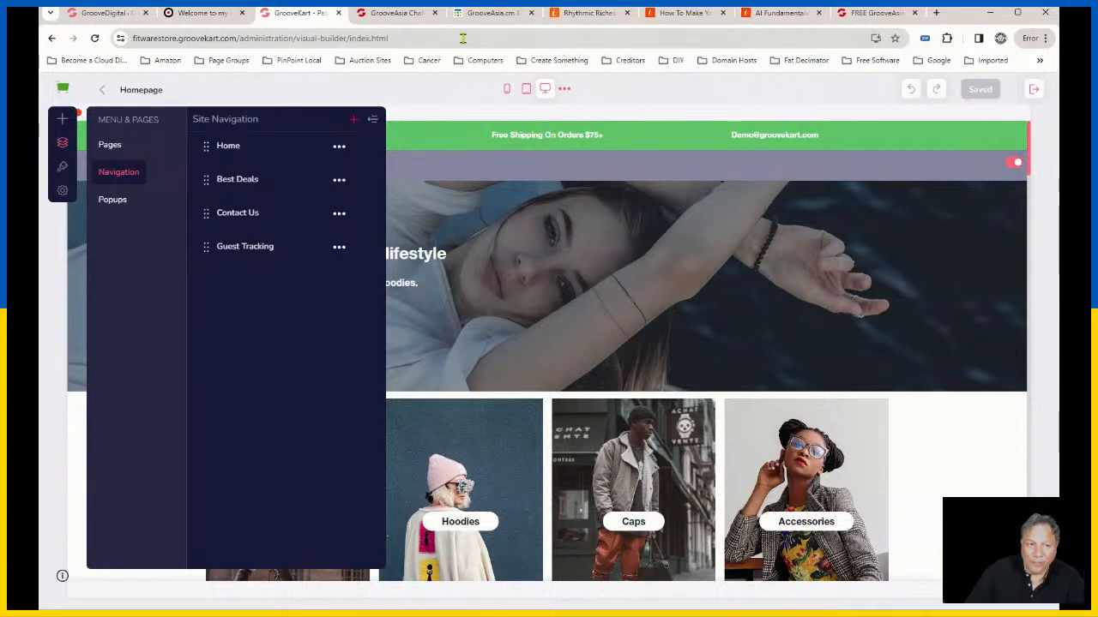
pyautogui.click(354, 125)
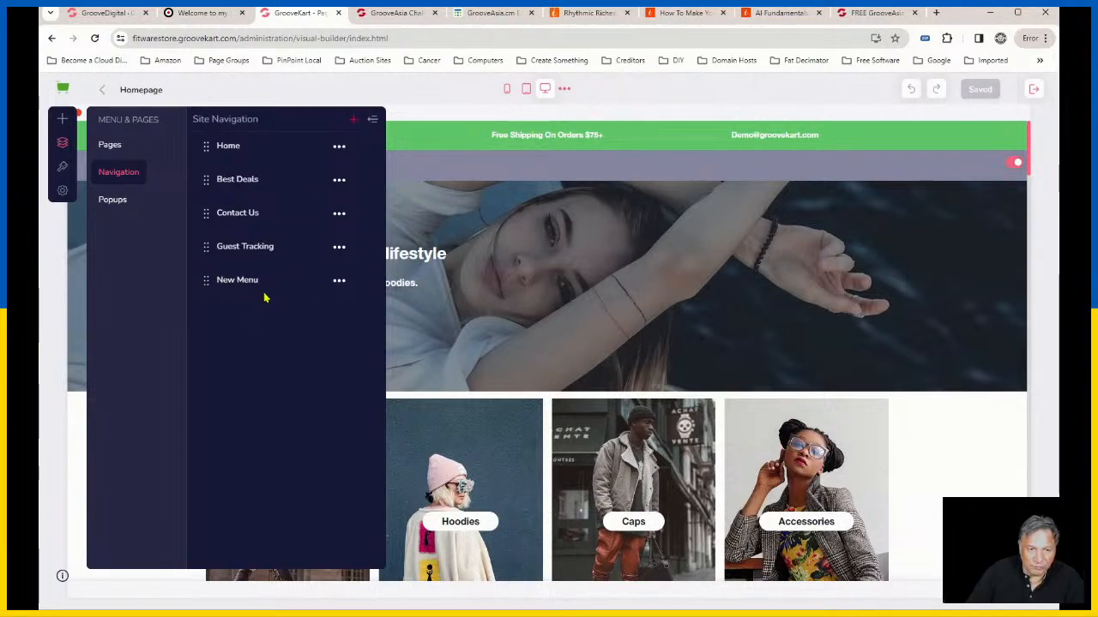
pyautogui.click(339, 282)
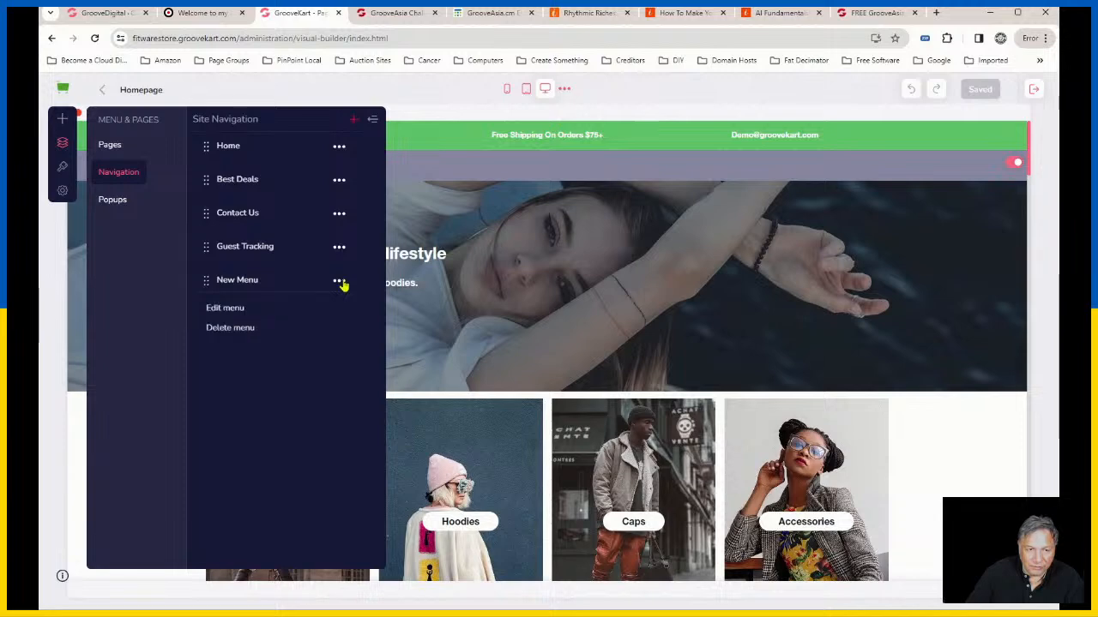
pyautogui.click(228, 309)
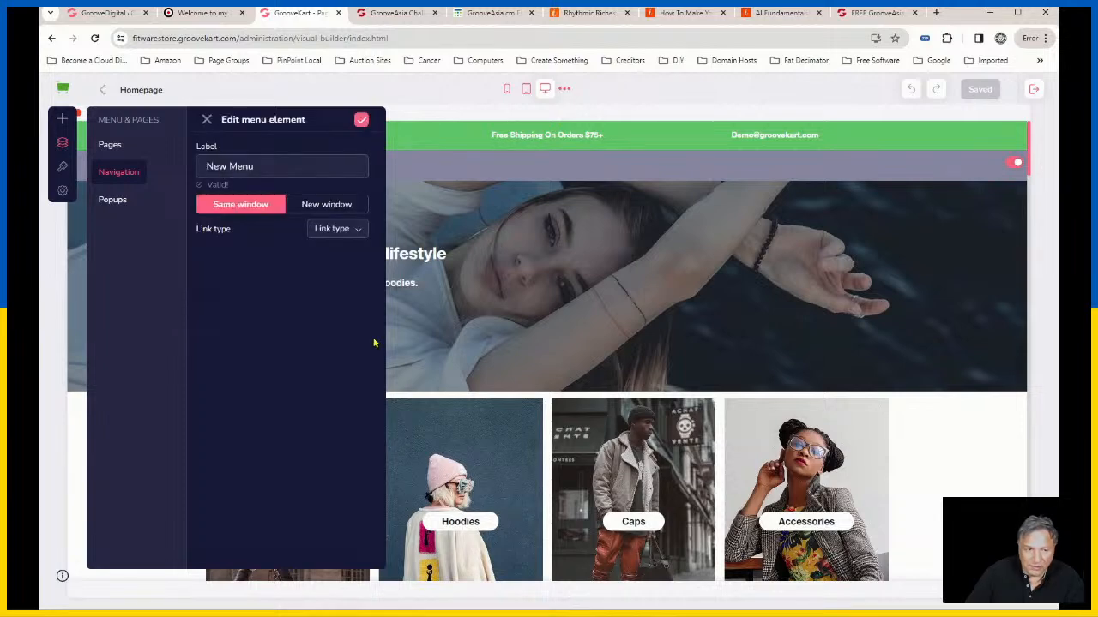
pyautogui.tripleClick(238, 166)
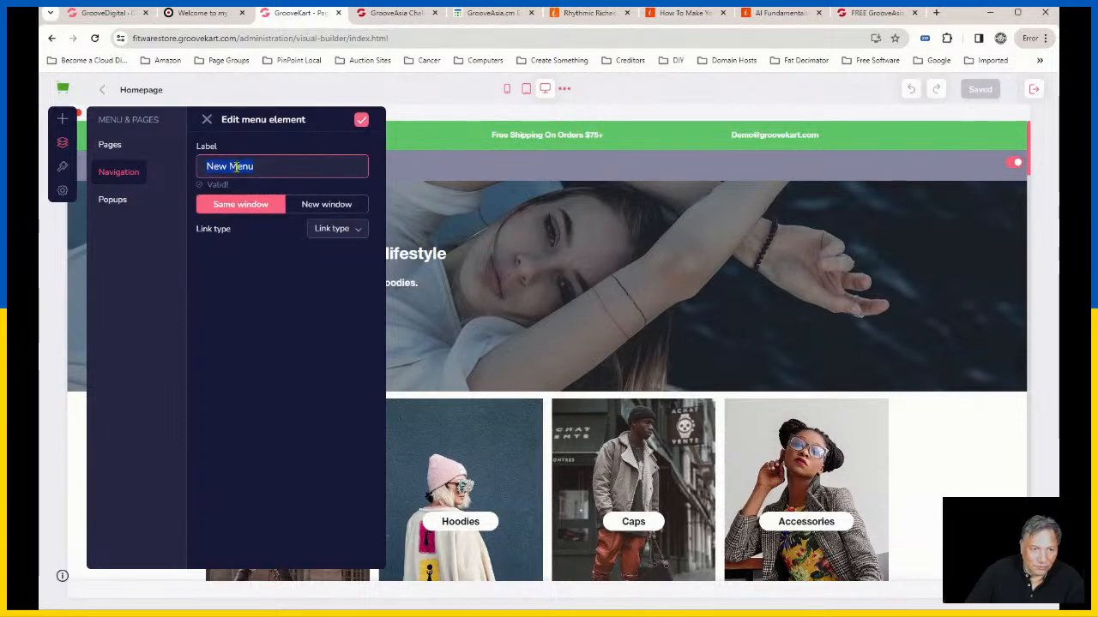
pyautogui.write('Ca')
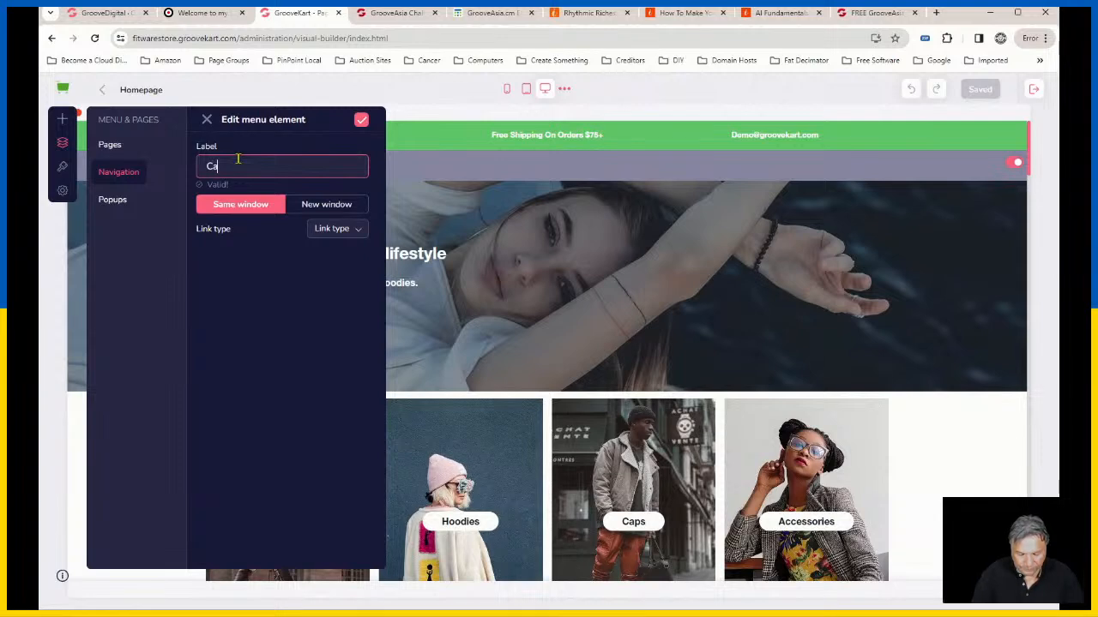
pyautogui.write('talog')
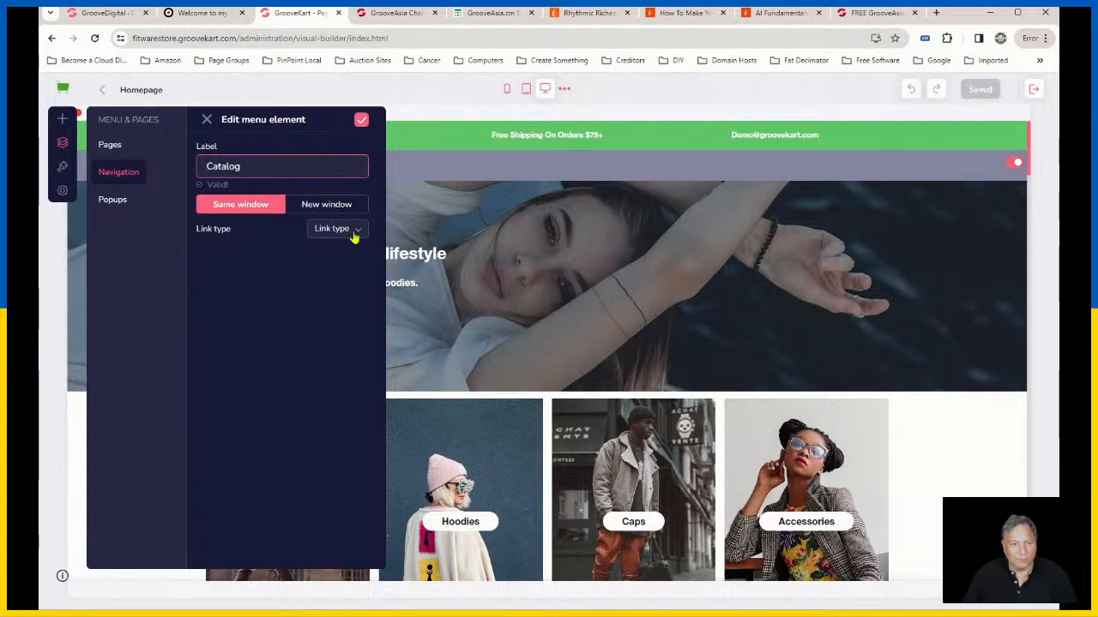
# Step: Try to link the Catalog menu item to product categories under Home, picking Best deals, T-Shirts and Hoodies
pyautogui.click(354, 229)
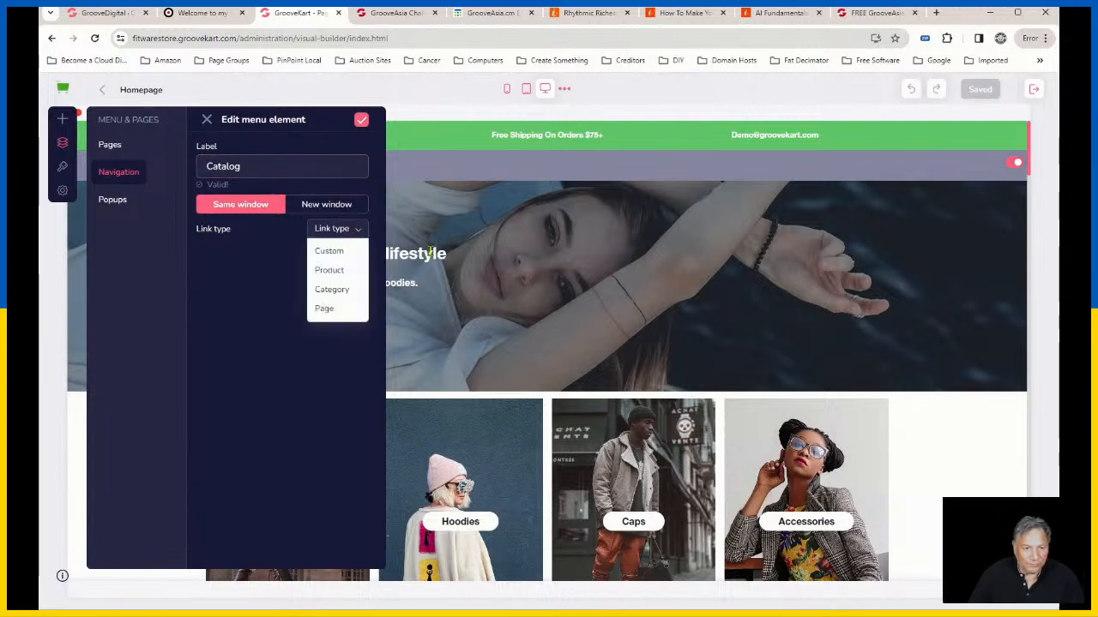
pyautogui.click(347, 296)
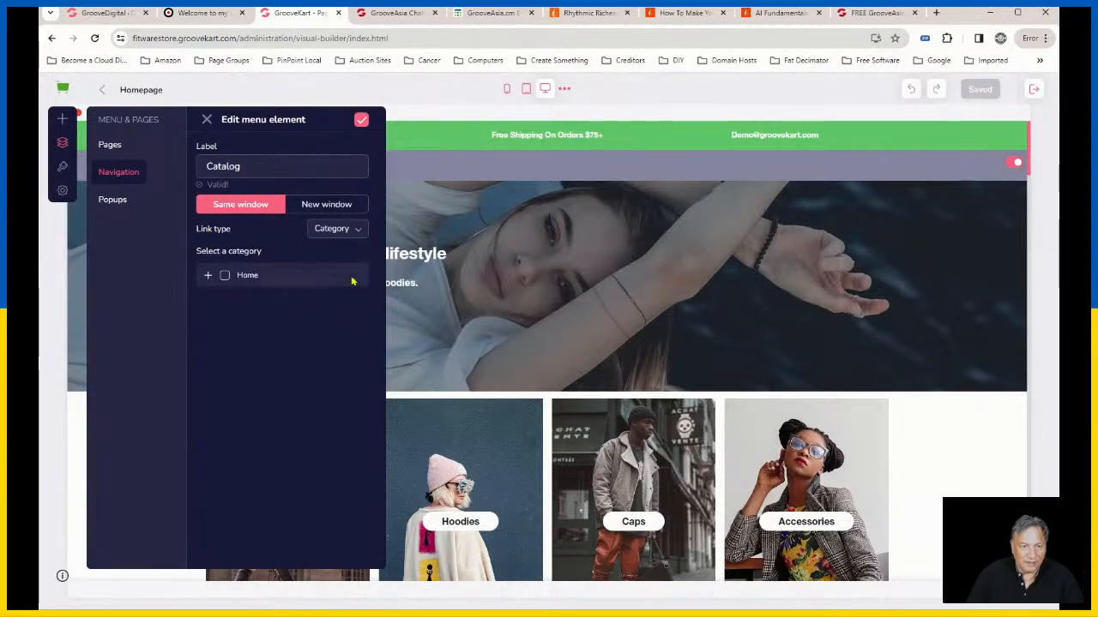
pyautogui.click(208, 276)
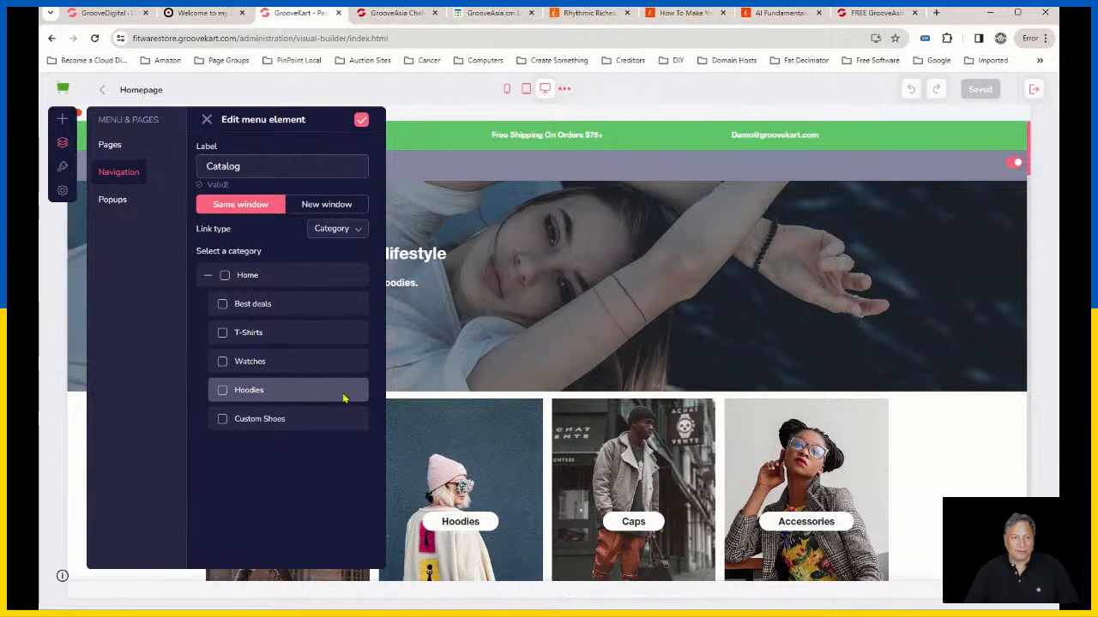
pyautogui.click(224, 306)
pyautogui.click(224, 336)
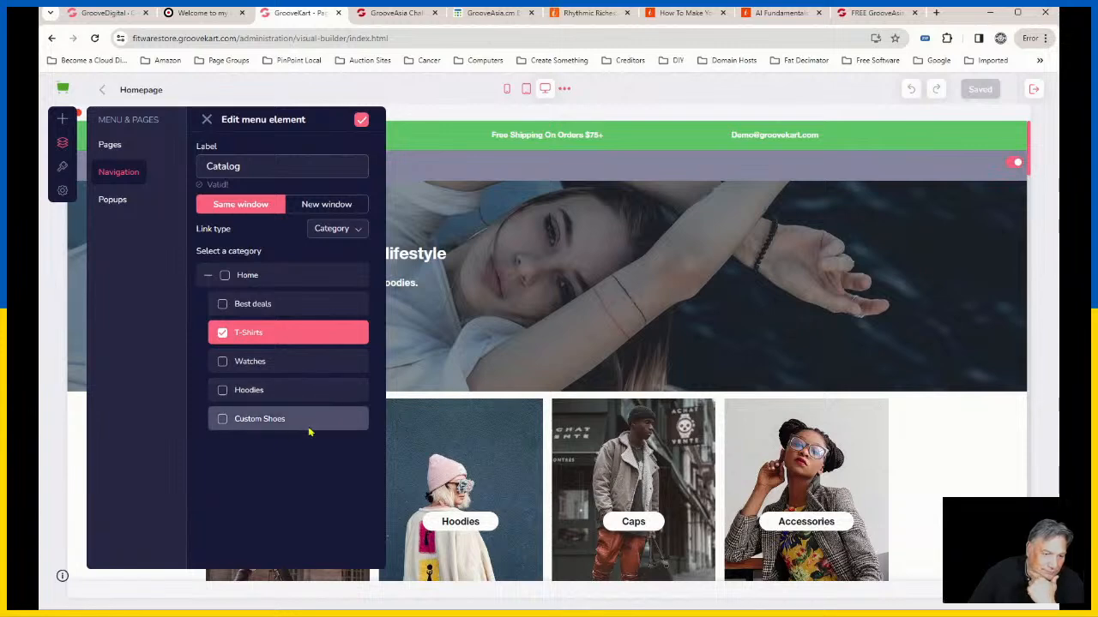
pyautogui.click(223, 391)
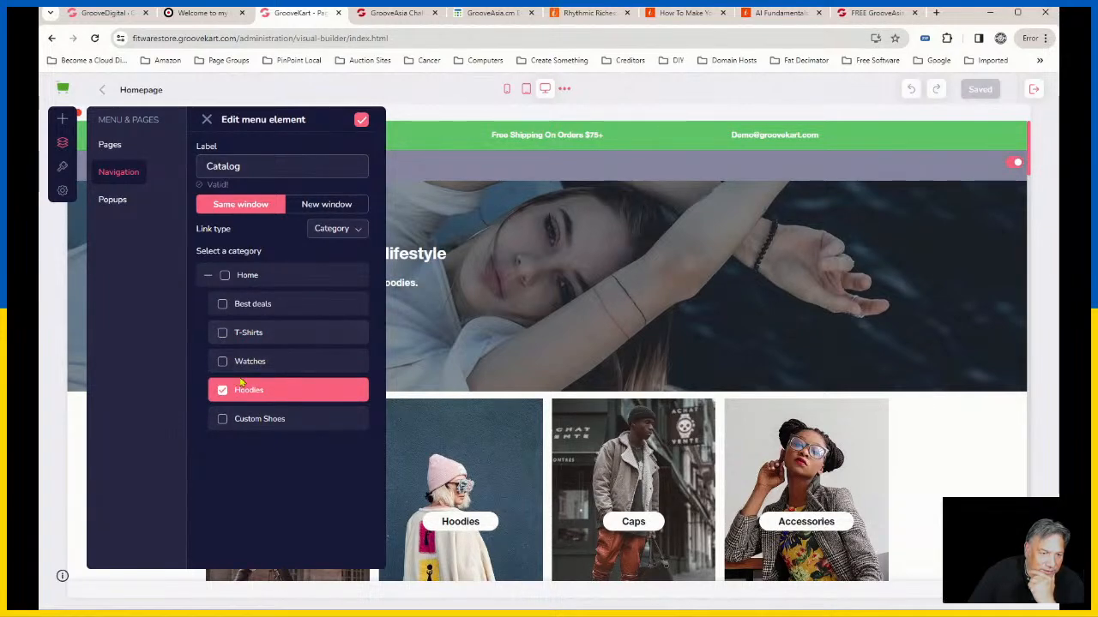
# Step: Set the Catalog menu item's link type to Product, filter by category and expand the Home category
pyautogui.click(343, 232)
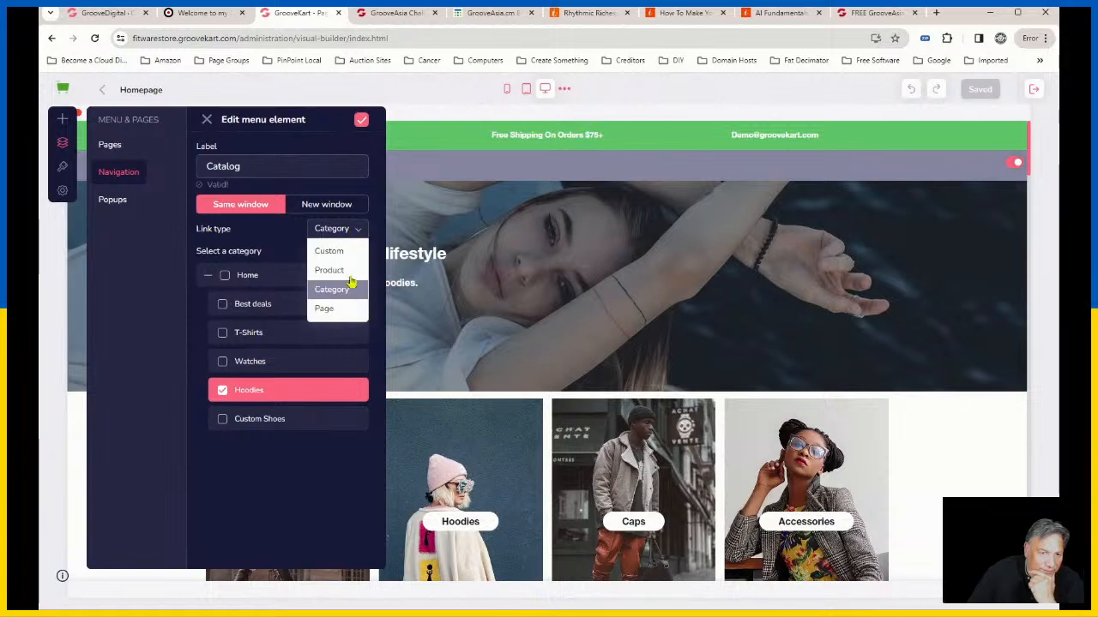
pyautogui.click(330, 271)
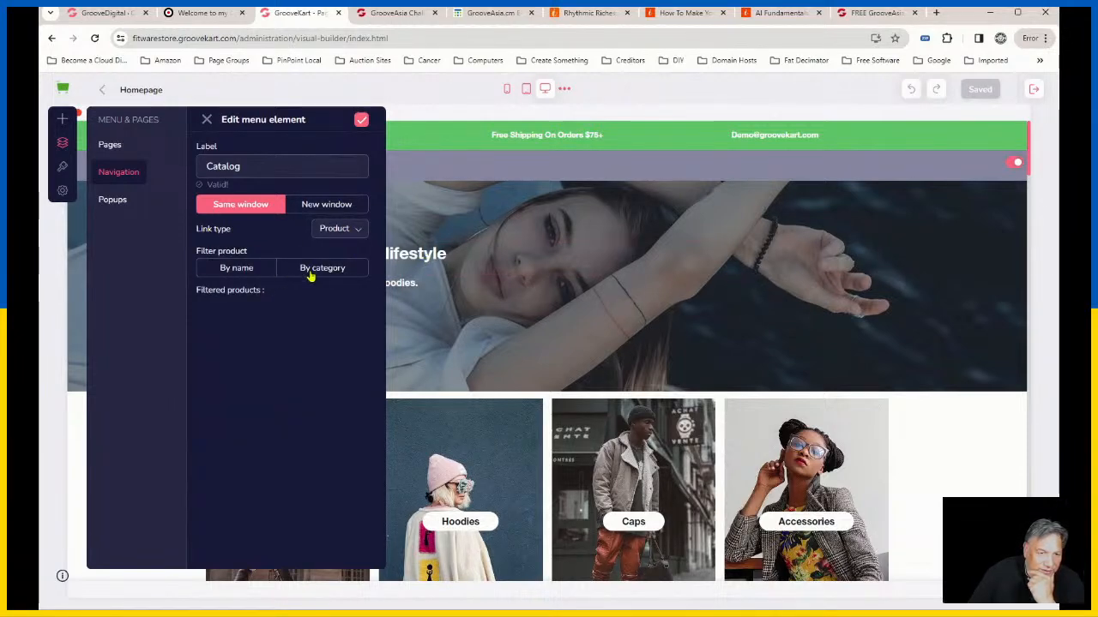
pyautogui.click(317, 271)
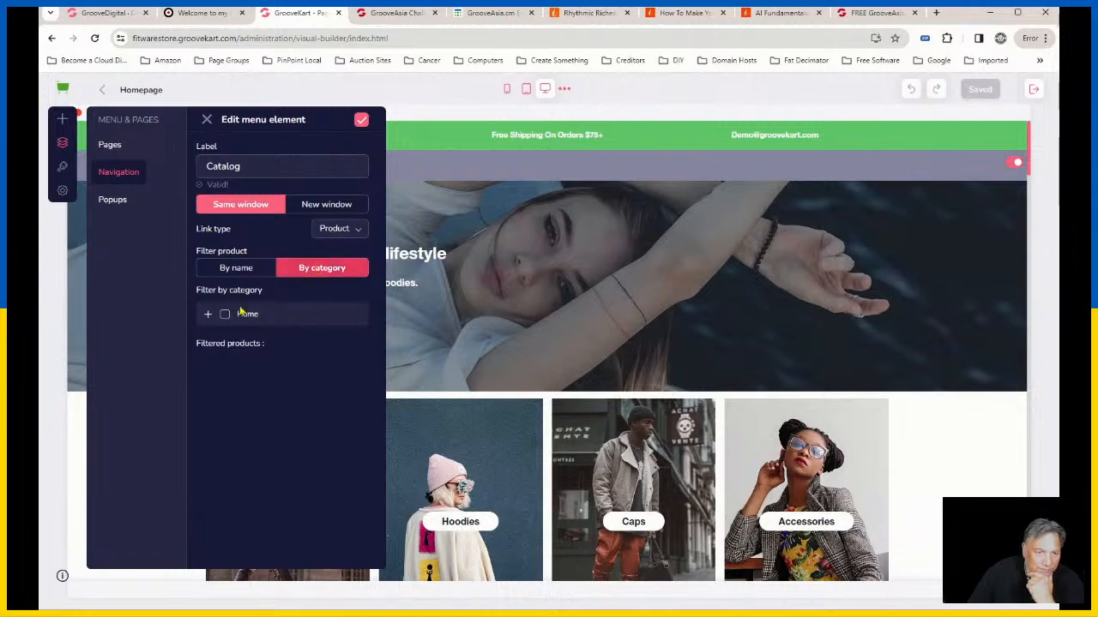
pyautogui.click(209, 314)
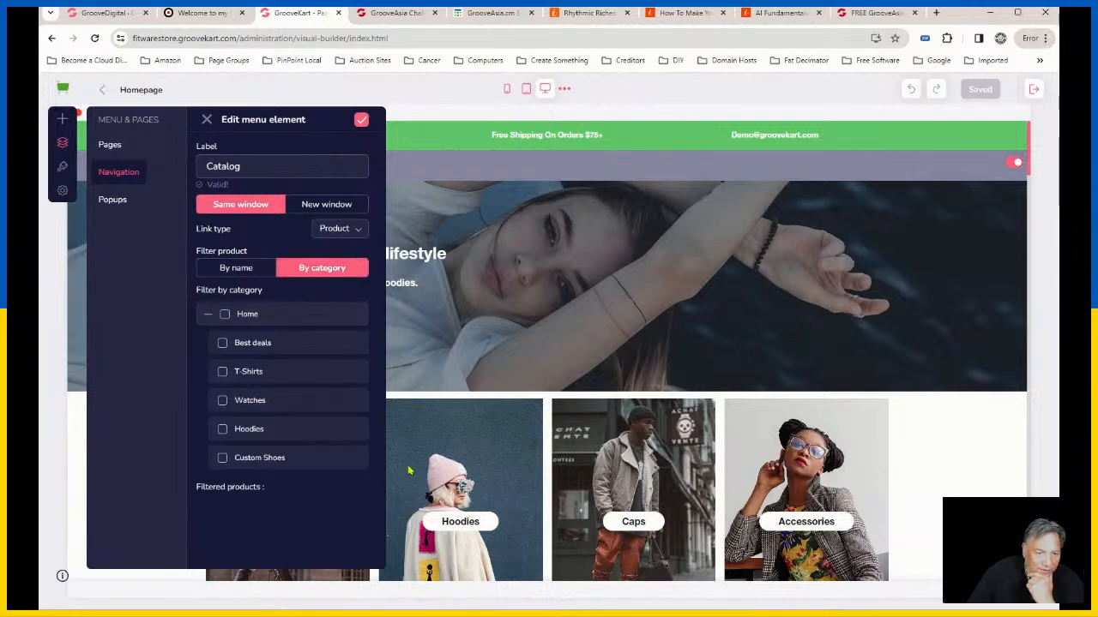
# Step: Select T-Shirts, Watches, Hoodies and Custom Shoes as the Catalog item's filter categories, and save the menu item
pyautogui.click(223, 374)
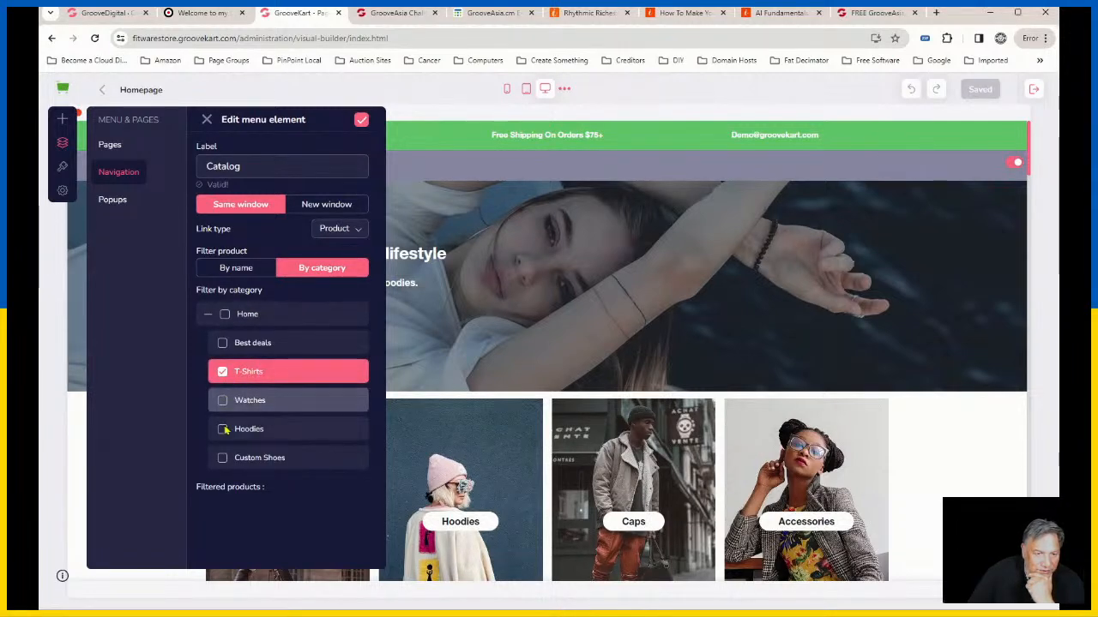
pyautogui.click(222, 401)
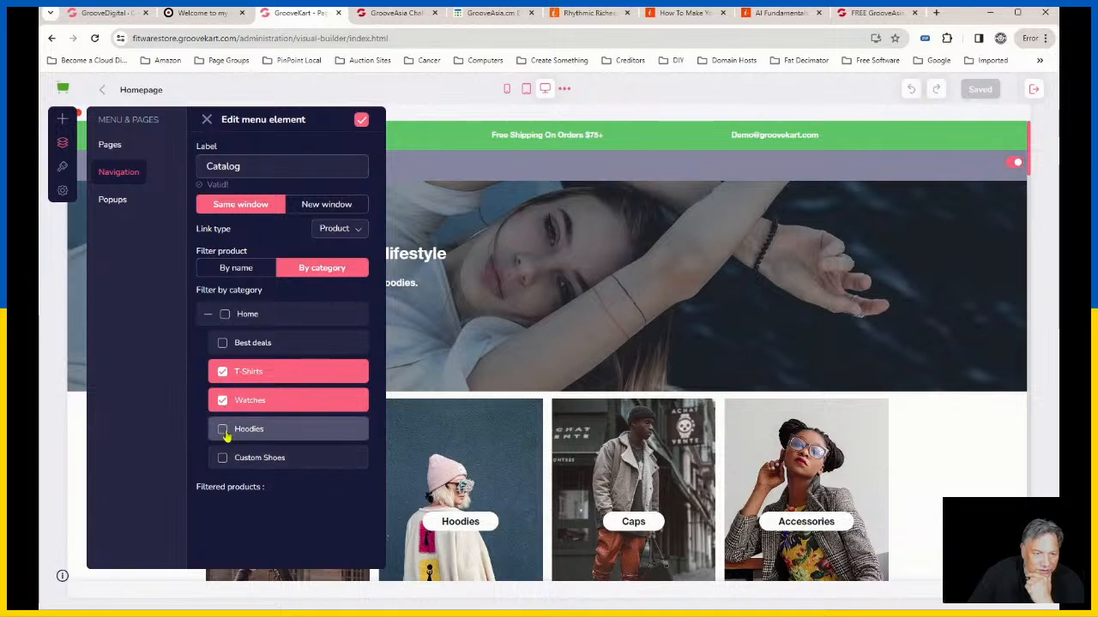
pyautogui.click(223, 431)
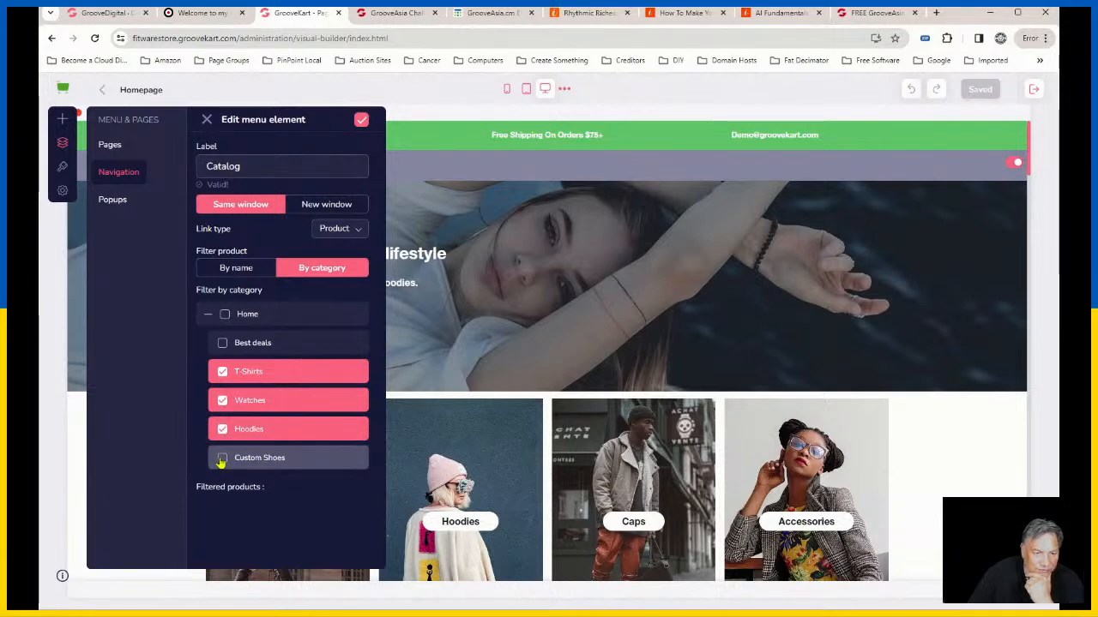
pyautogui.click(222, 458)
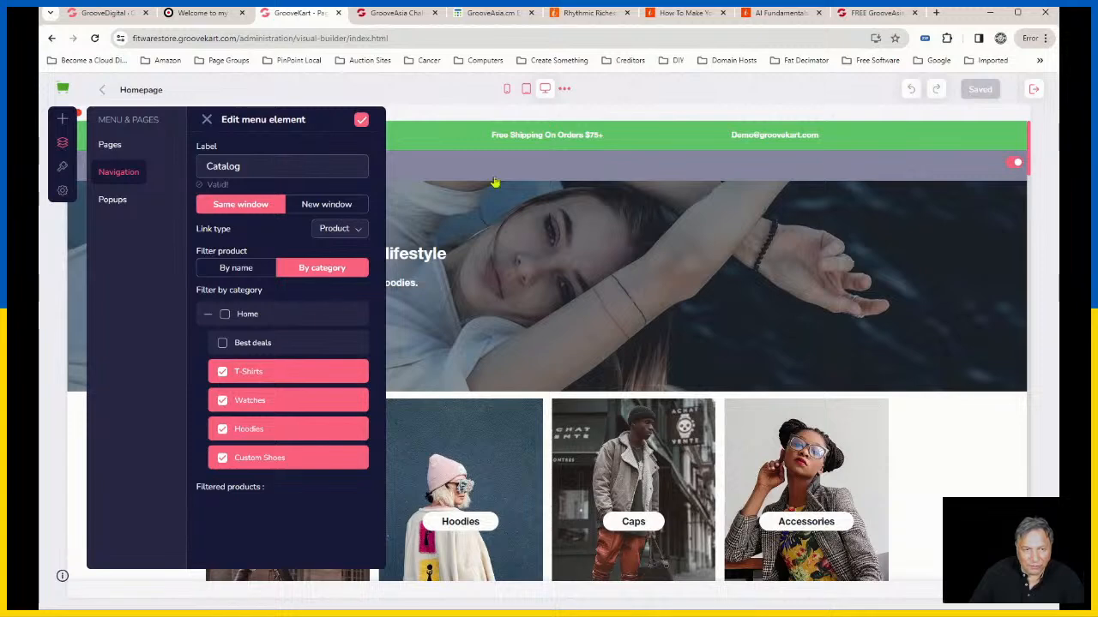
pyautogui.click(361, 120)
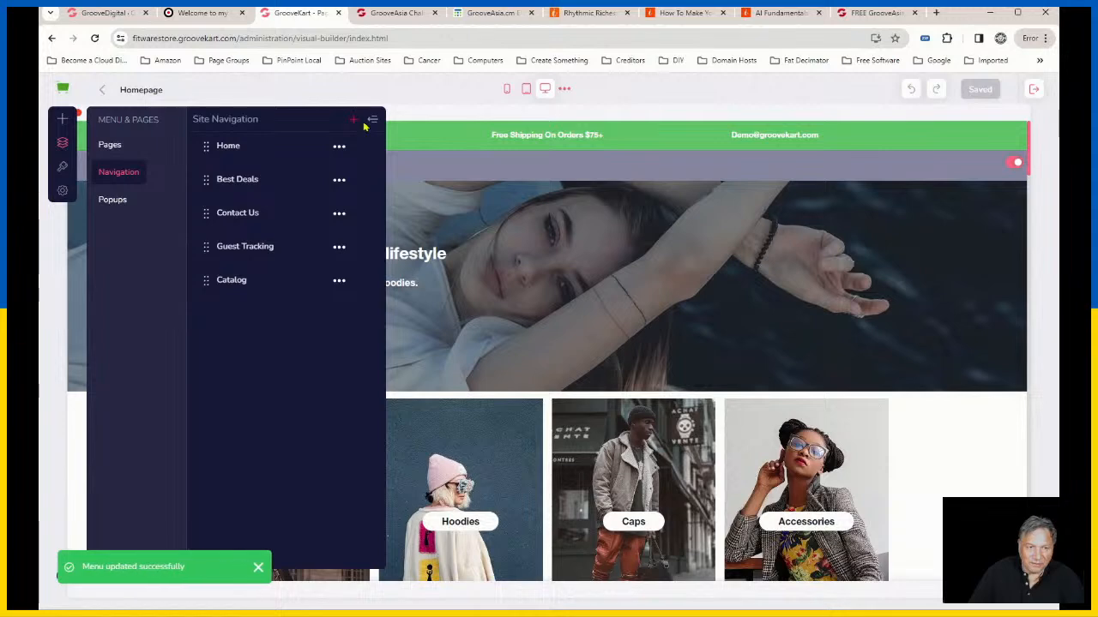
pyautogui.click(373, 122)
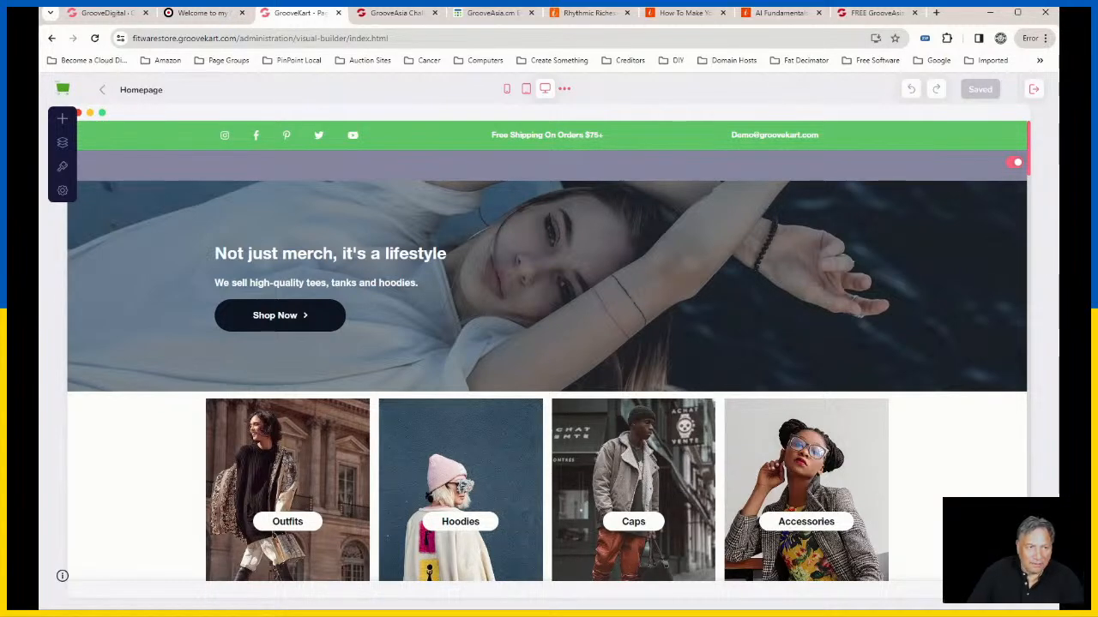
# Step: Open the store's admin dashboard in a separate tab and go to its Store Information settings
pyautogui.click(116, 101)
pyautogui.click(374, 16)
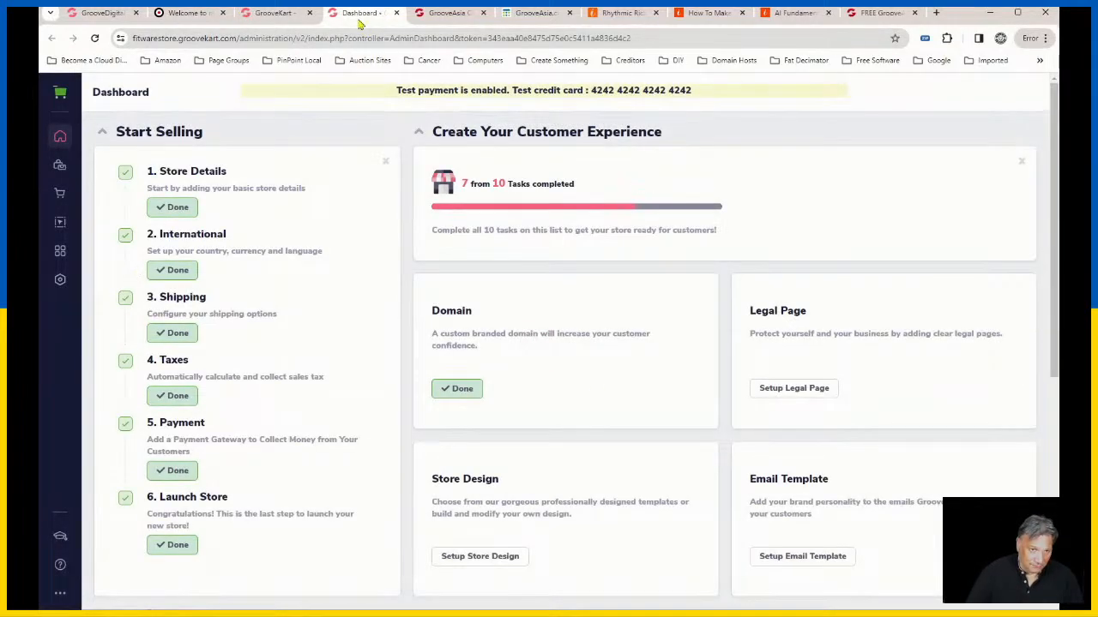
pyautogui.click(60, 278)
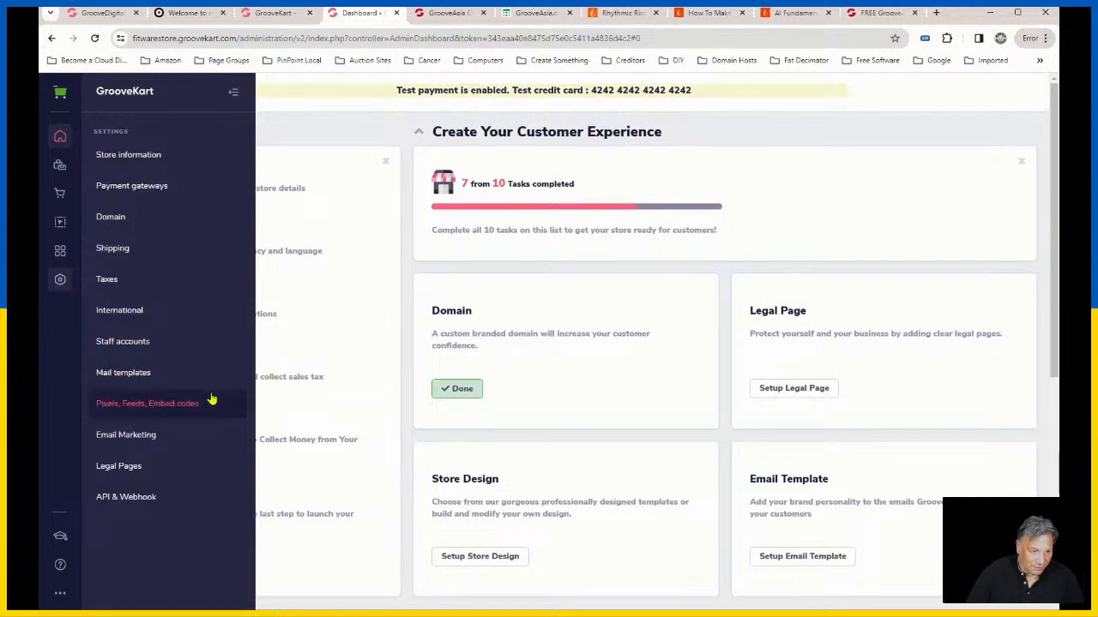
pyautogui.click(154, 159)
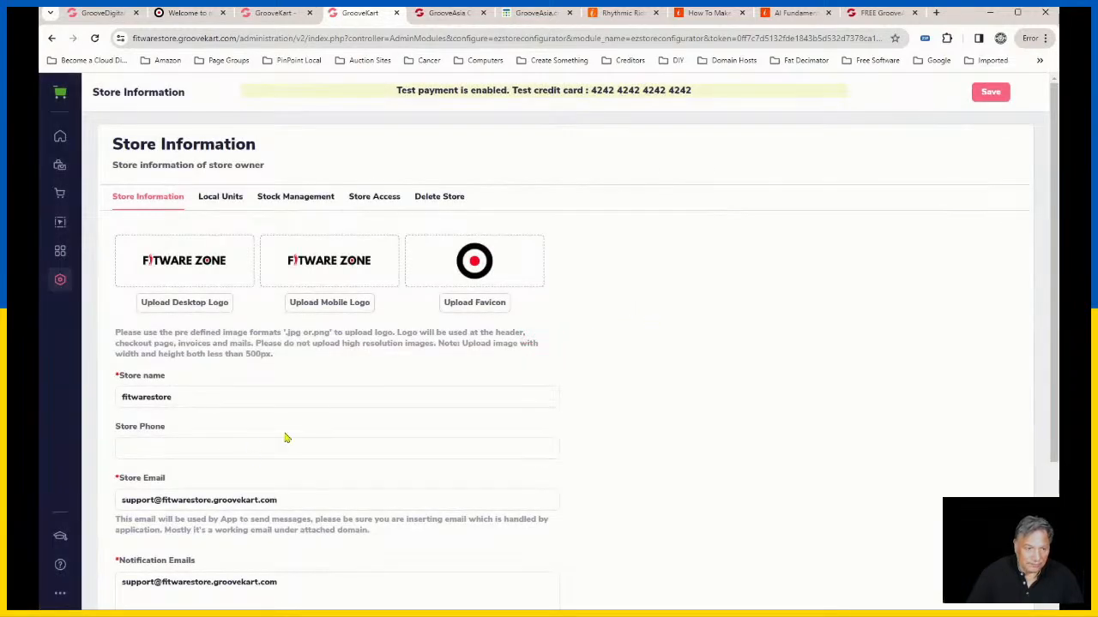
# Step: Turn off the maintenance mode option that disables the store to everybody in the Store Access settings, and save
pyautogui.click(394, 201)
pyautogui.scroll(-3, 419, 451)
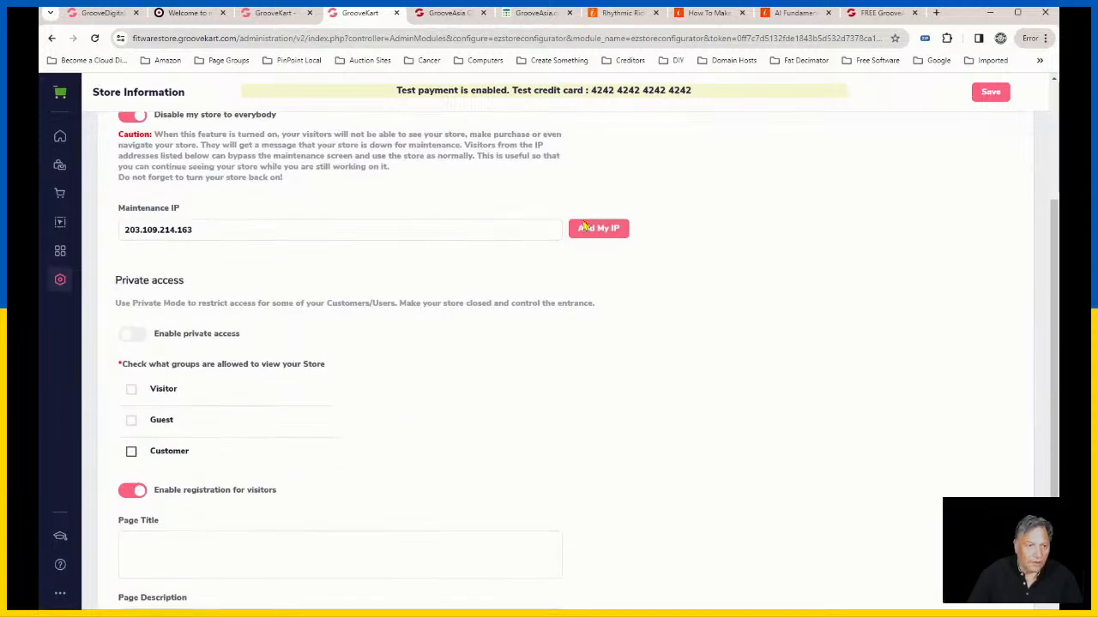
pyautogui.scroll(1, 387, 282)
pyautogui.click(132, 237)
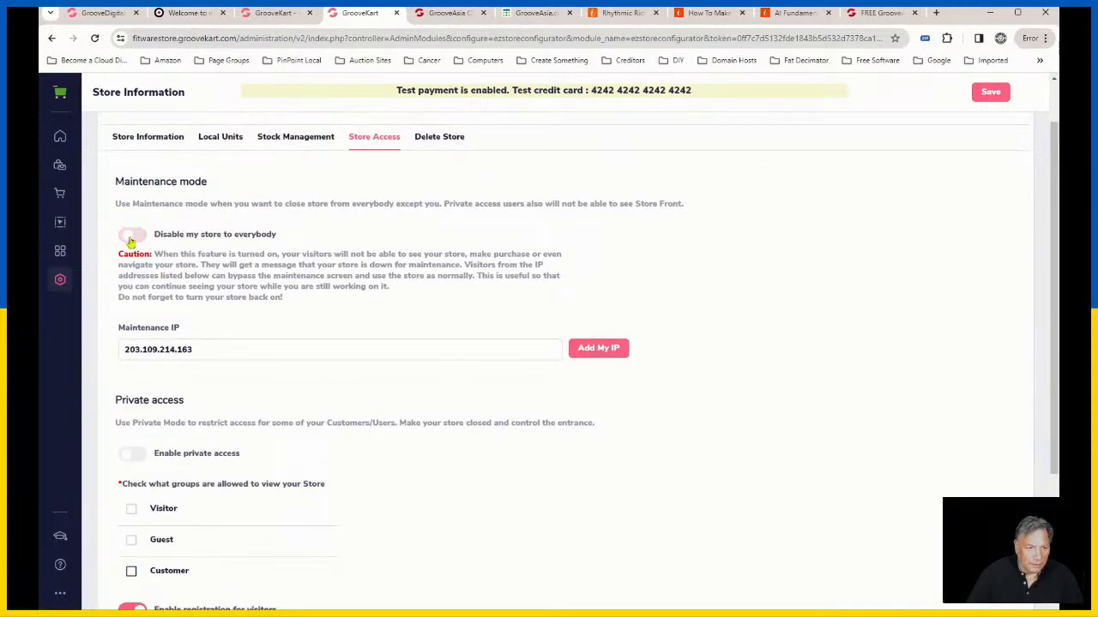
pyautogui.scroll(-3, 471, 474)
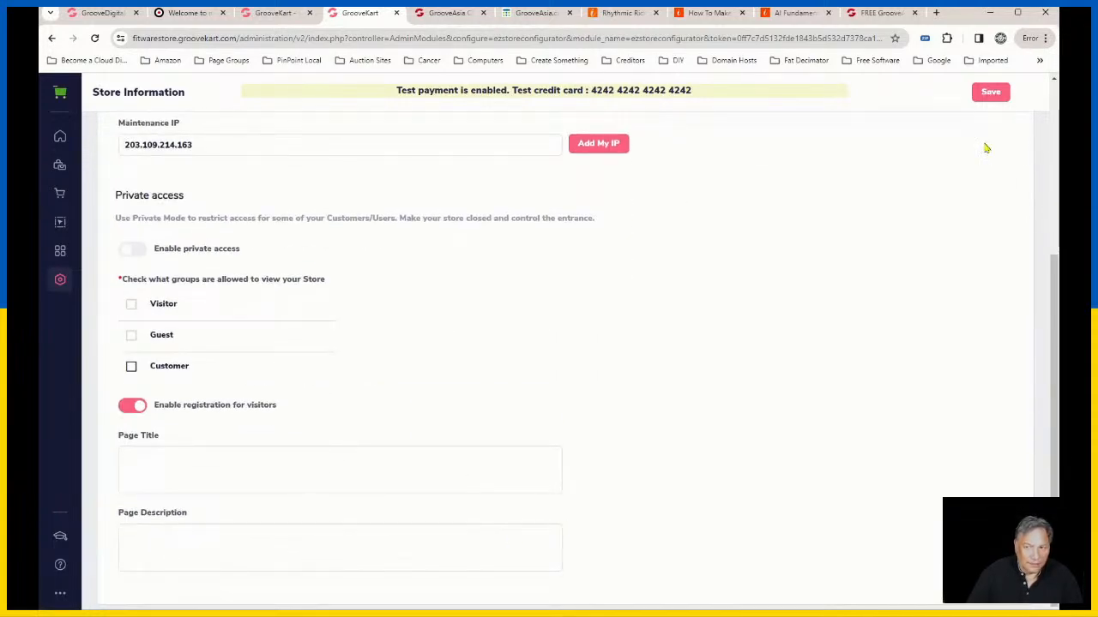
pyautogui.click(991, 92)
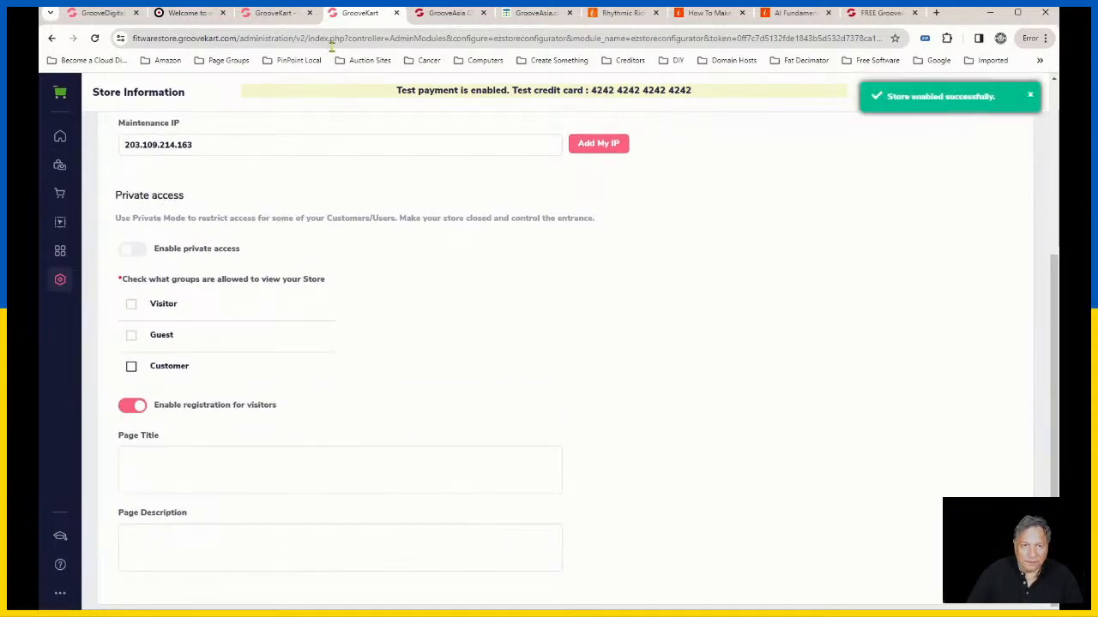
# Step: Reload the public Fitwarestore page and check its header menu for the Catalog item
pyautogui.click(186, 16)
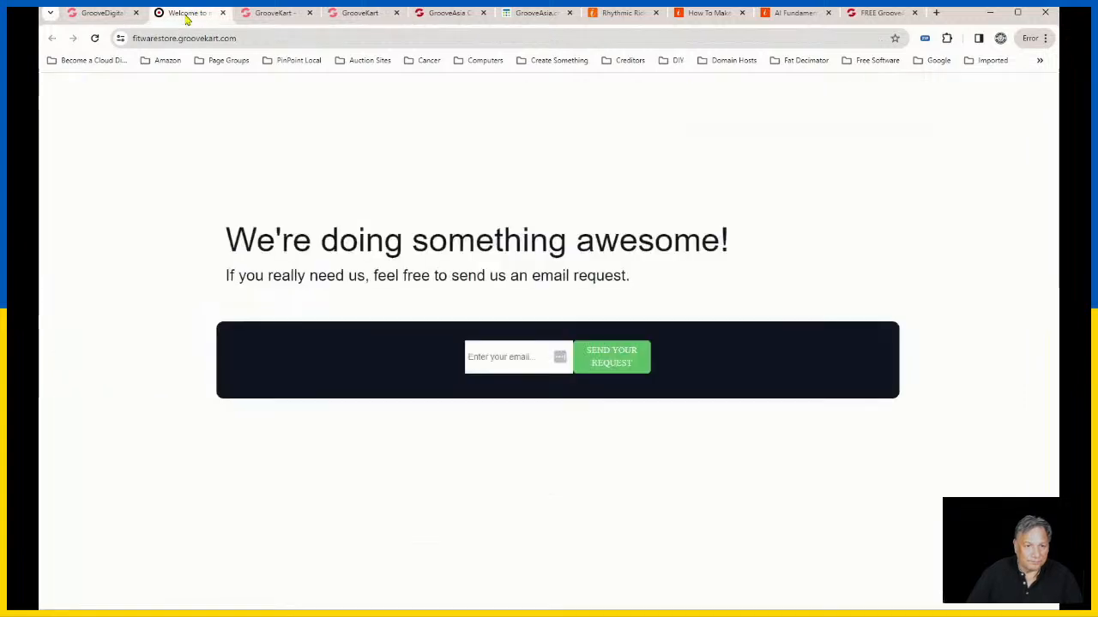
pyautogui.click(96, 39)
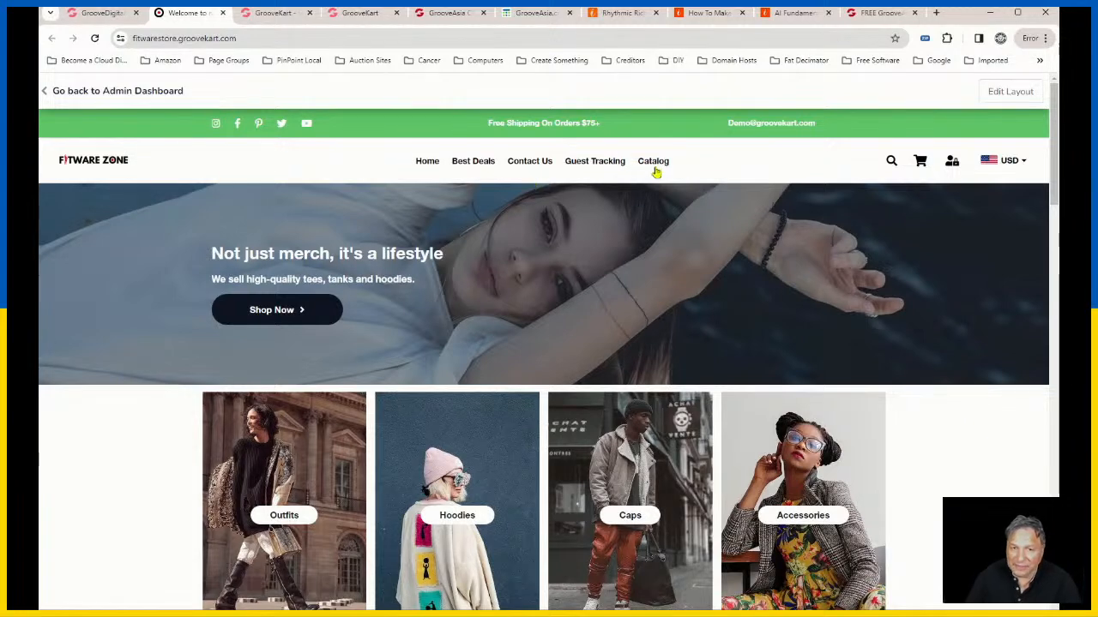
pyautogui.click(108, 17)
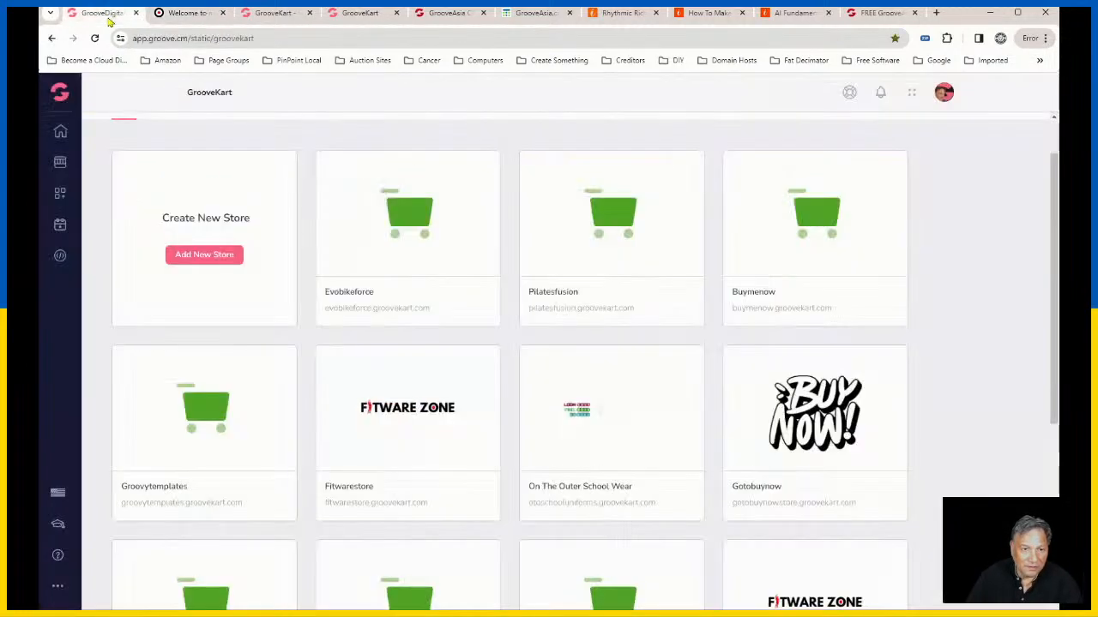
# Step: Move the Catalog item between Best Deals and Contact Us in the page builder's site navigation
pyautogui.click(276, 15)
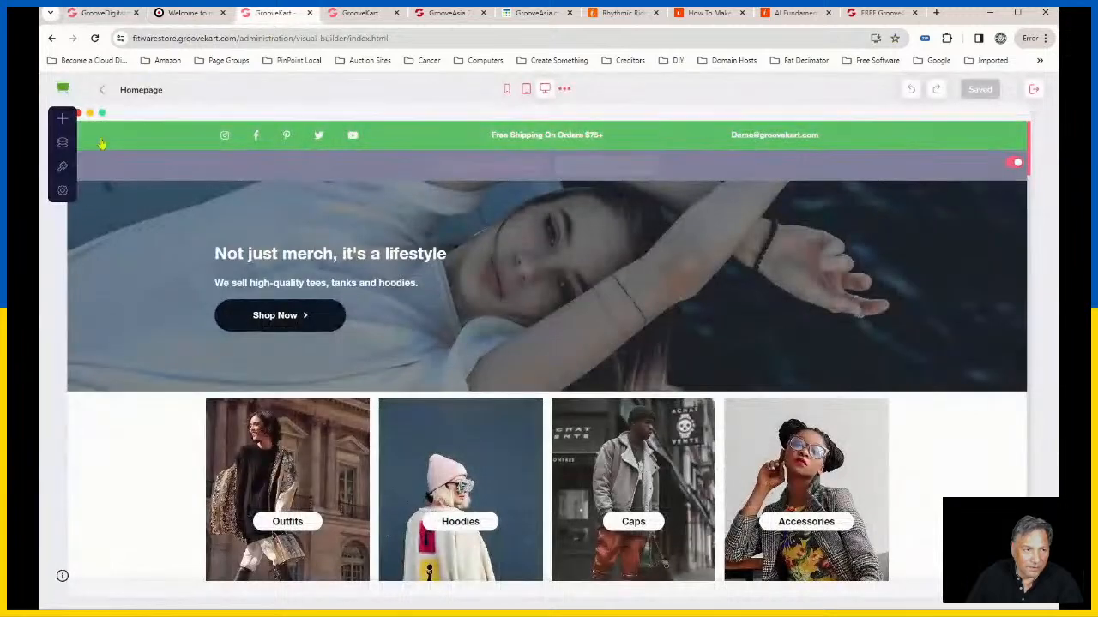
pyautogui.click(62, 145)
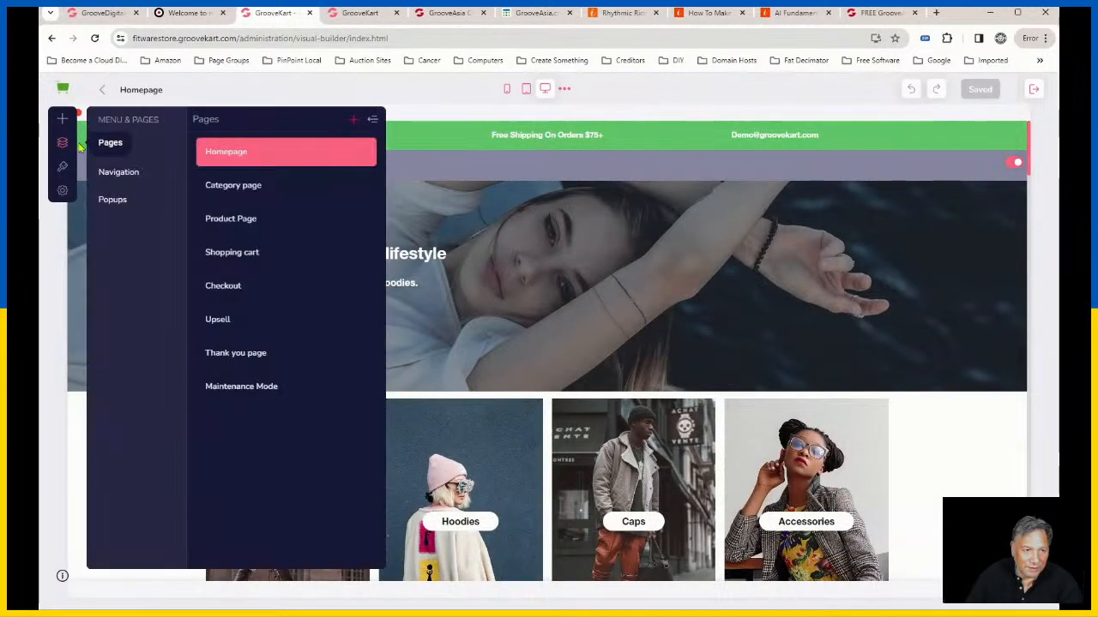
pyautogui.click(117, 173)
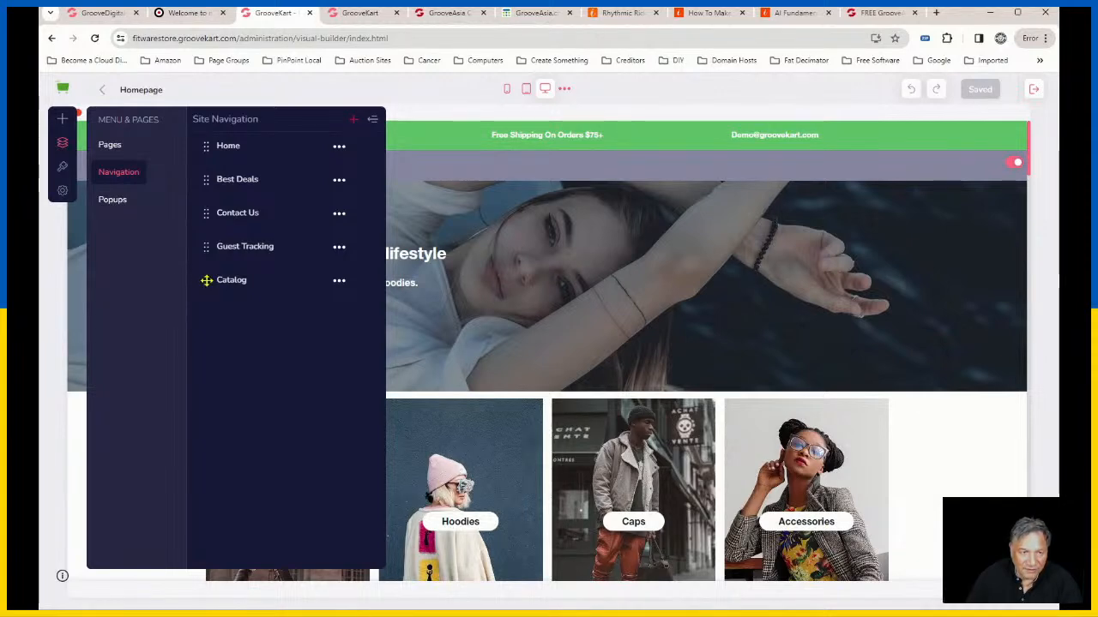
pyautogui.moveTo(206, 280); pyautogui.dragTo(218, 215)
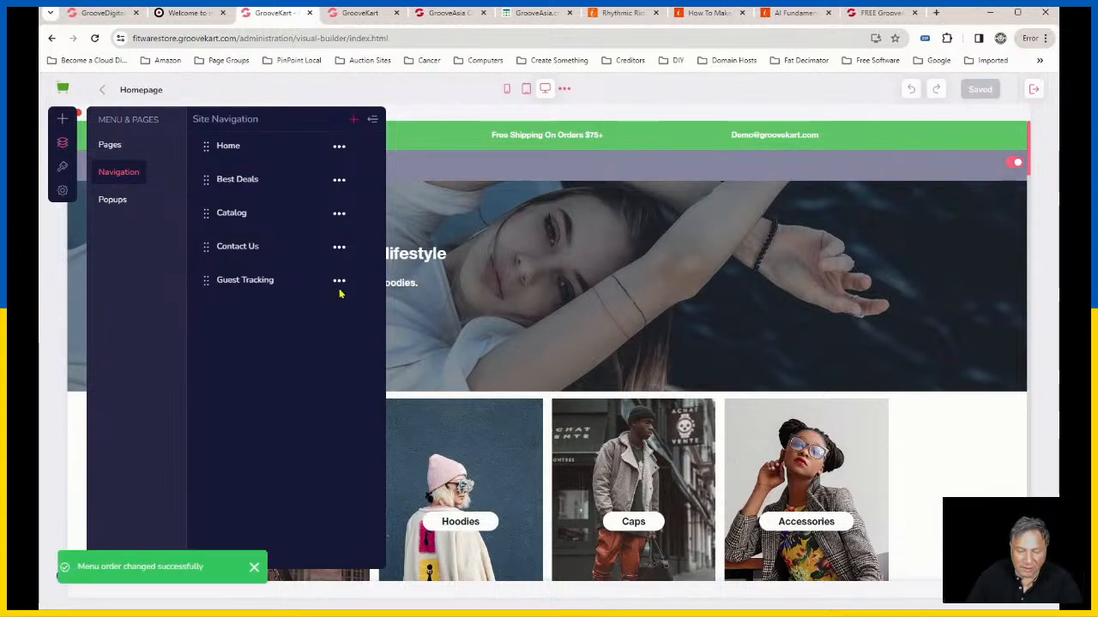
pyautogui.click(373, 121)
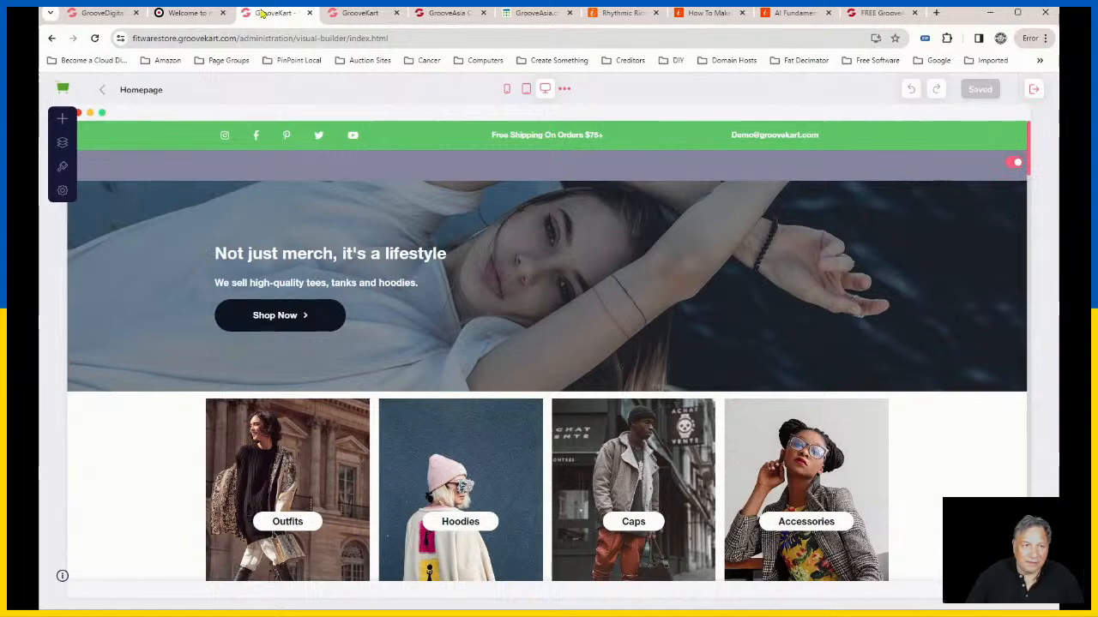
# Step: Reload the public storefront, look over its homepage and follow the Catalog menu link
pyautogui.click(204, 13)
pyautogui.click(96, 38)
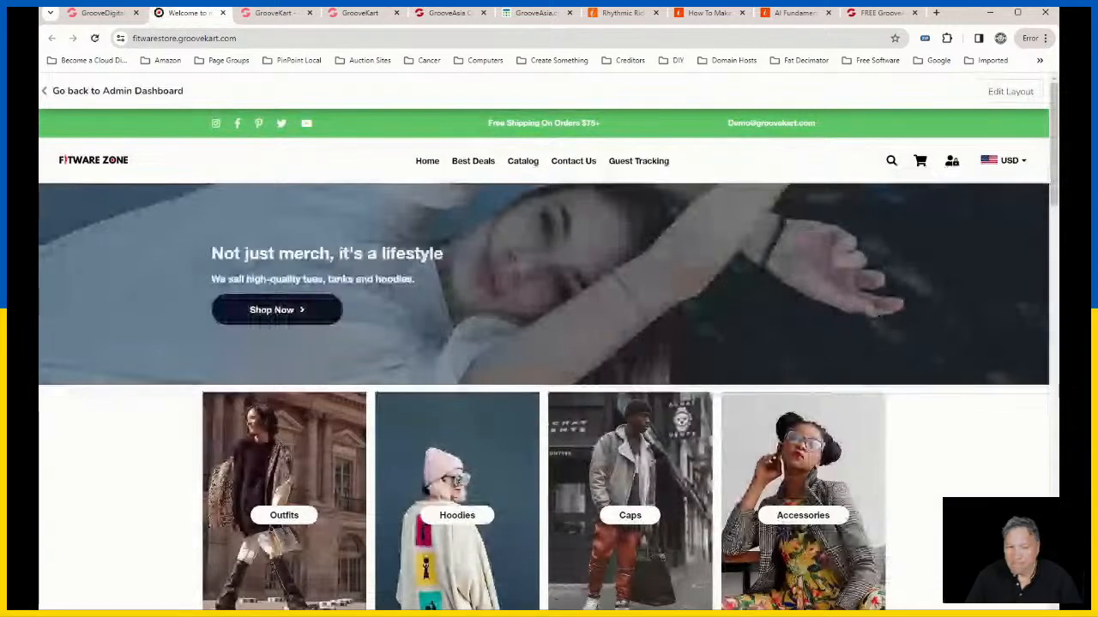
pyautogui.scroll(-1, 667, 431)
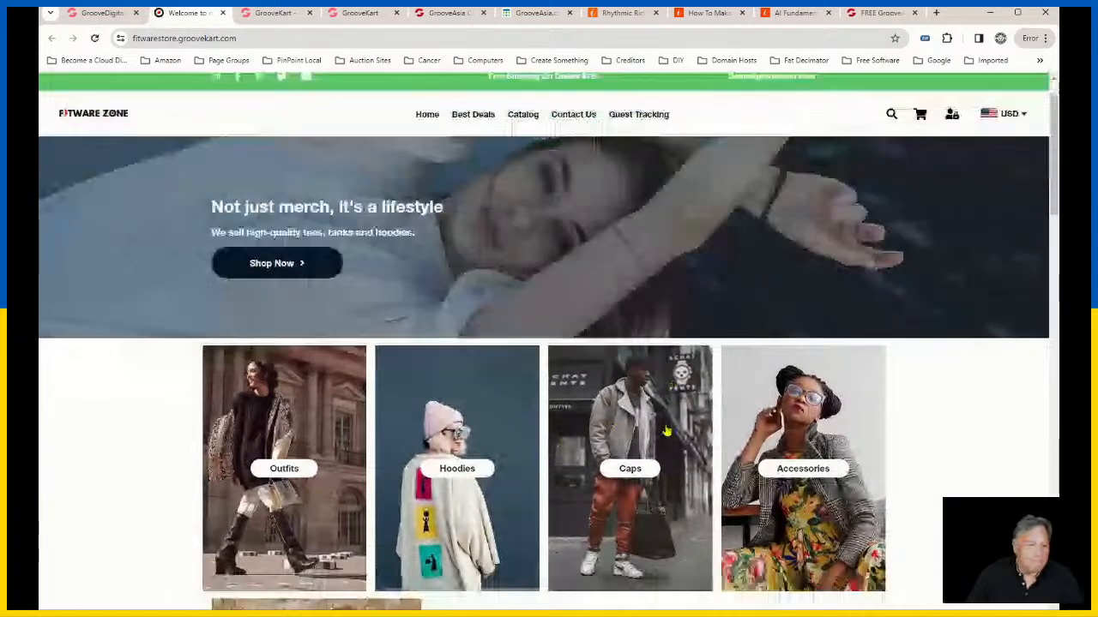
pyautogui.scroll(-2, 667, 431)
pyautogui.scroll(3, 668, 431)
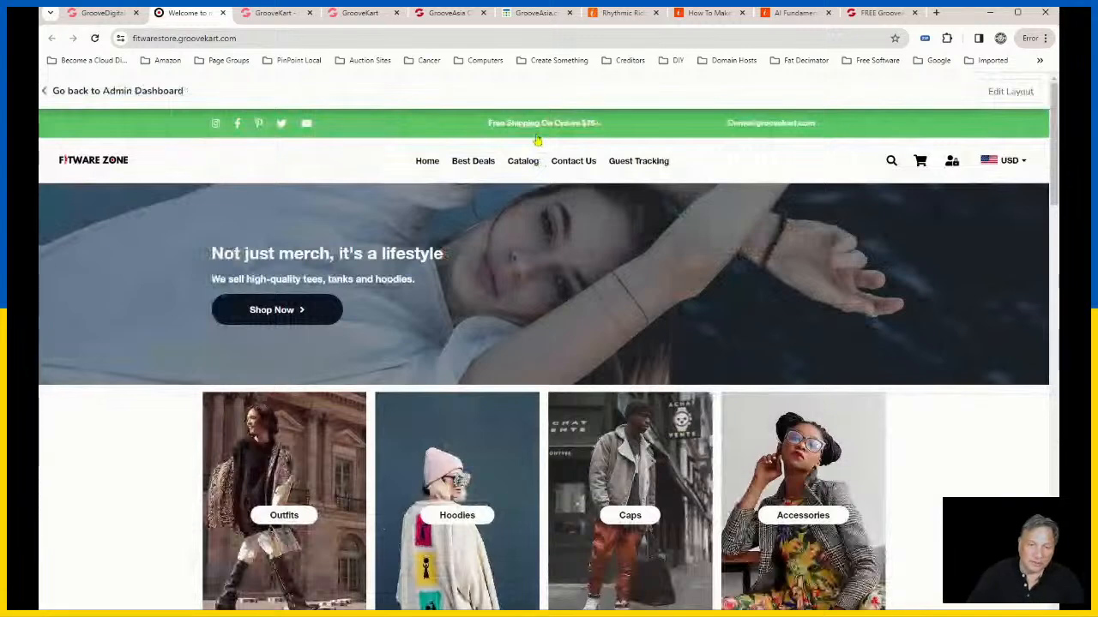
pyautogui.click(520, 165)
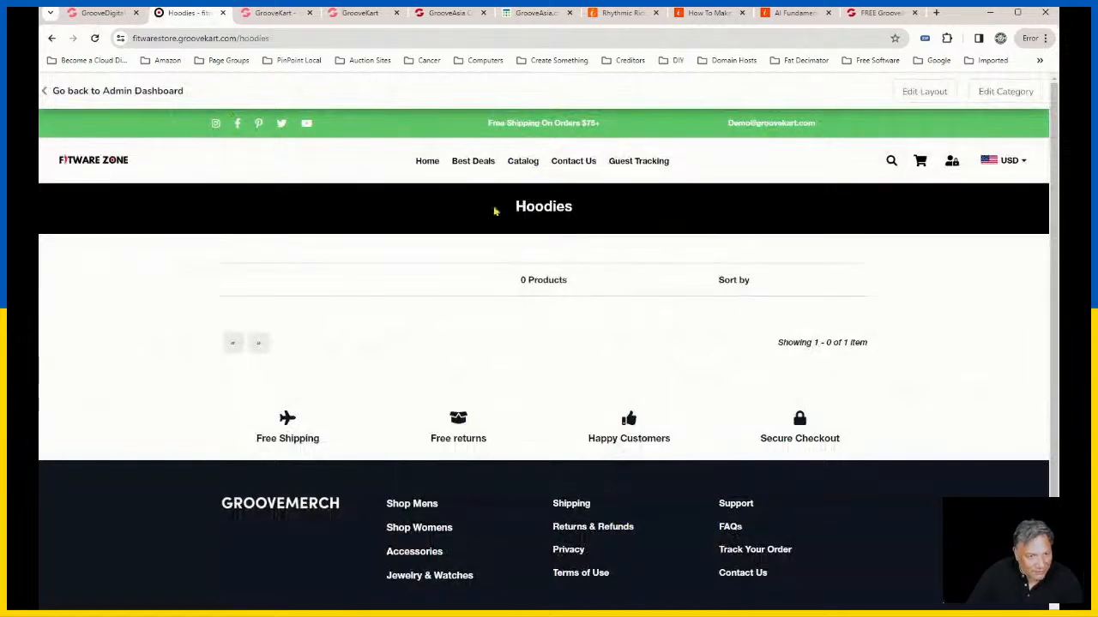
pyautogui.click(524, 163)
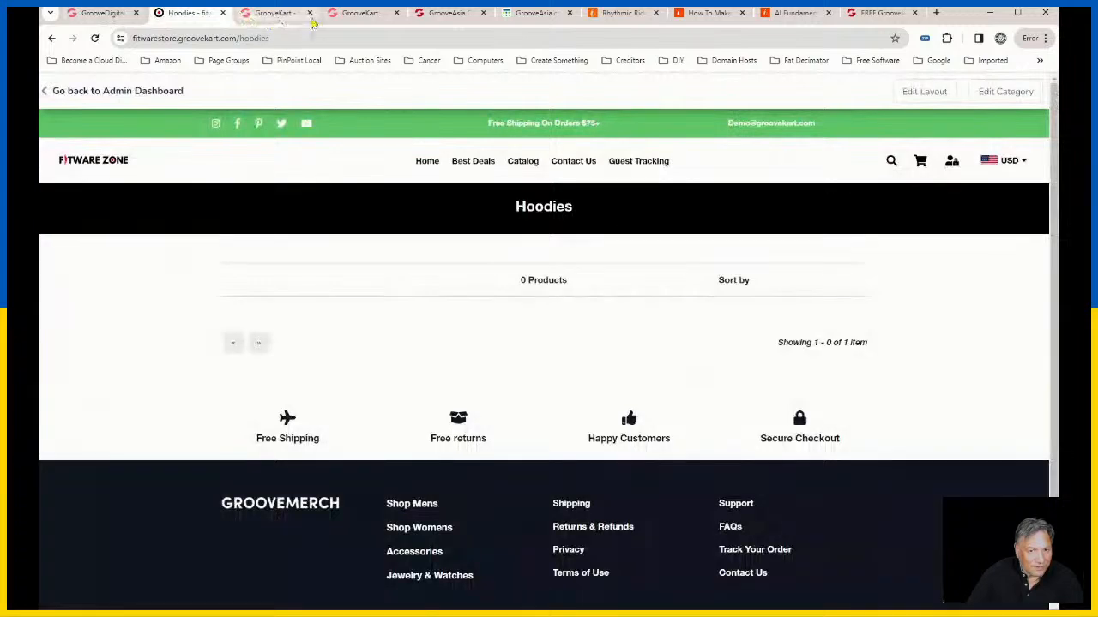
# Step: Open the Catalog item of the page builder's site navigation for editing and try the Watches category before reselecting Hoodies as its link
pyautogui.click(274, 14)
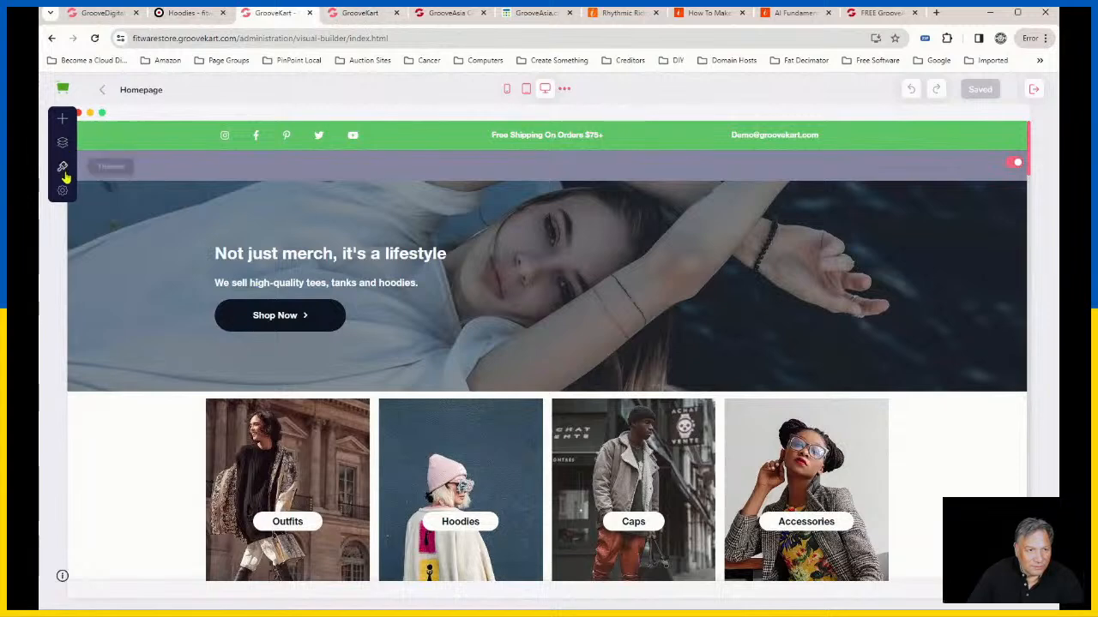
pyautogui.click(62, 142)
pyautogui.click(129, 175)
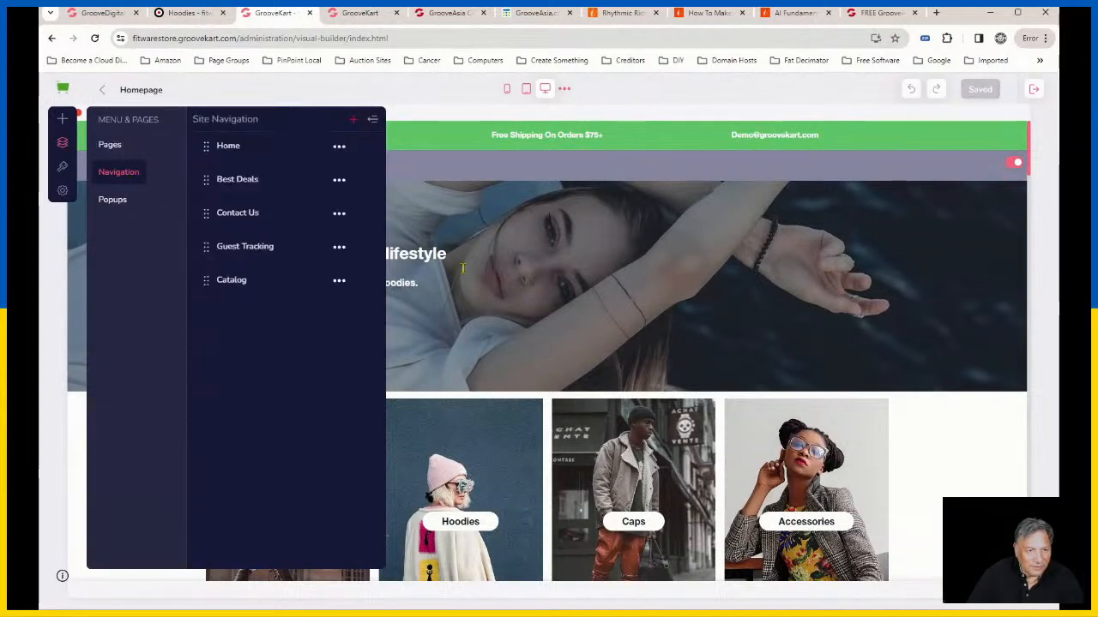
pyautogui.click(340, 283)
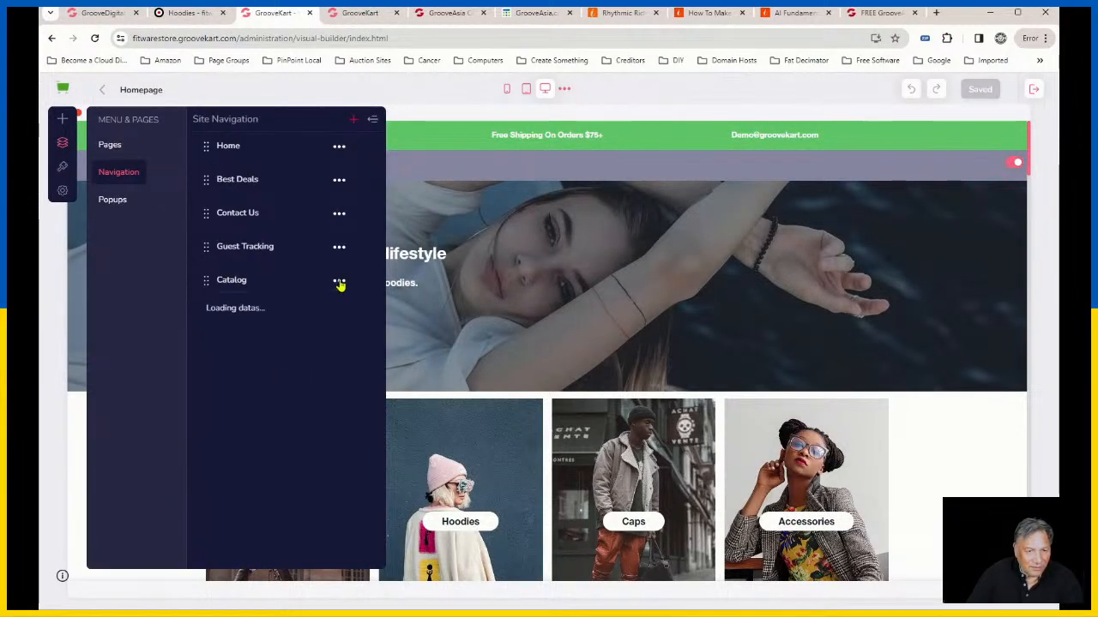
pyautogui.click(224, 308)
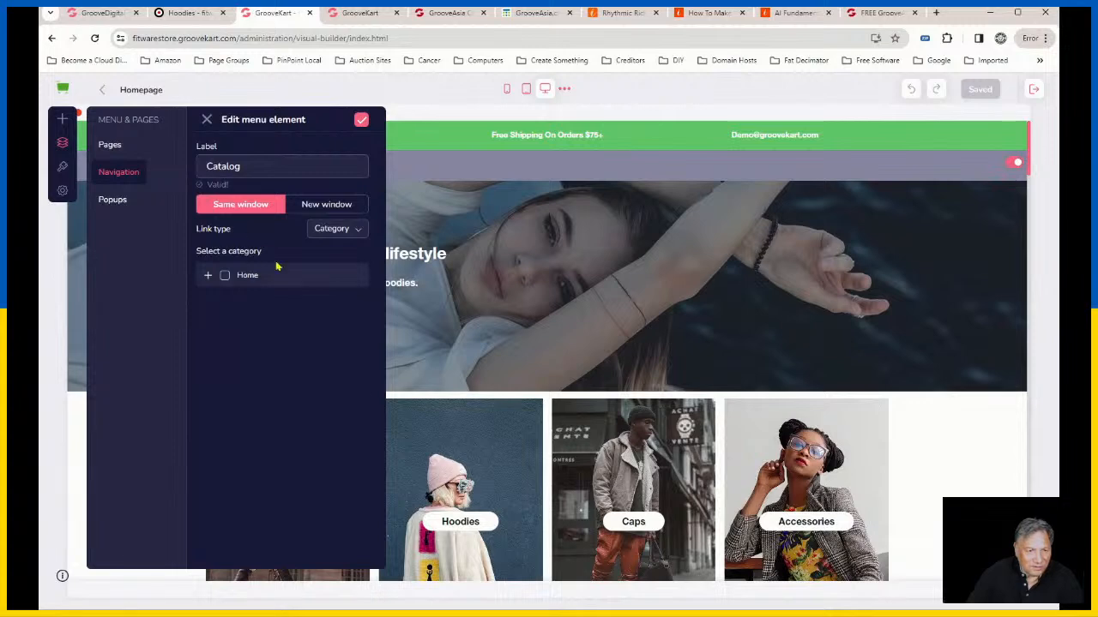
pyautogui.click(209, 276)
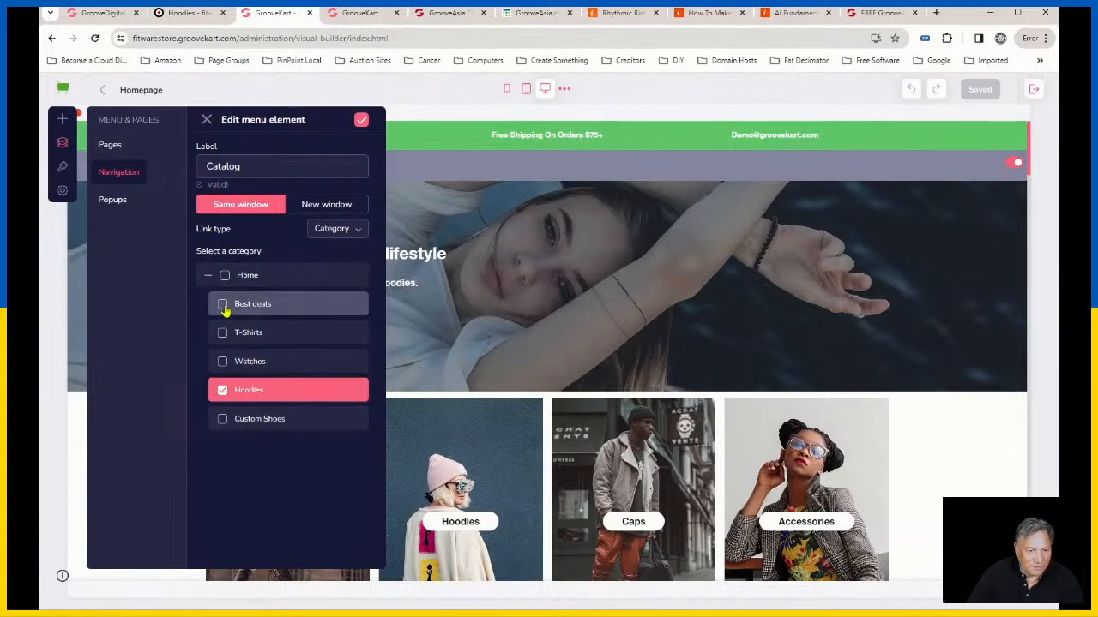
pyautogui.click(222, 333)
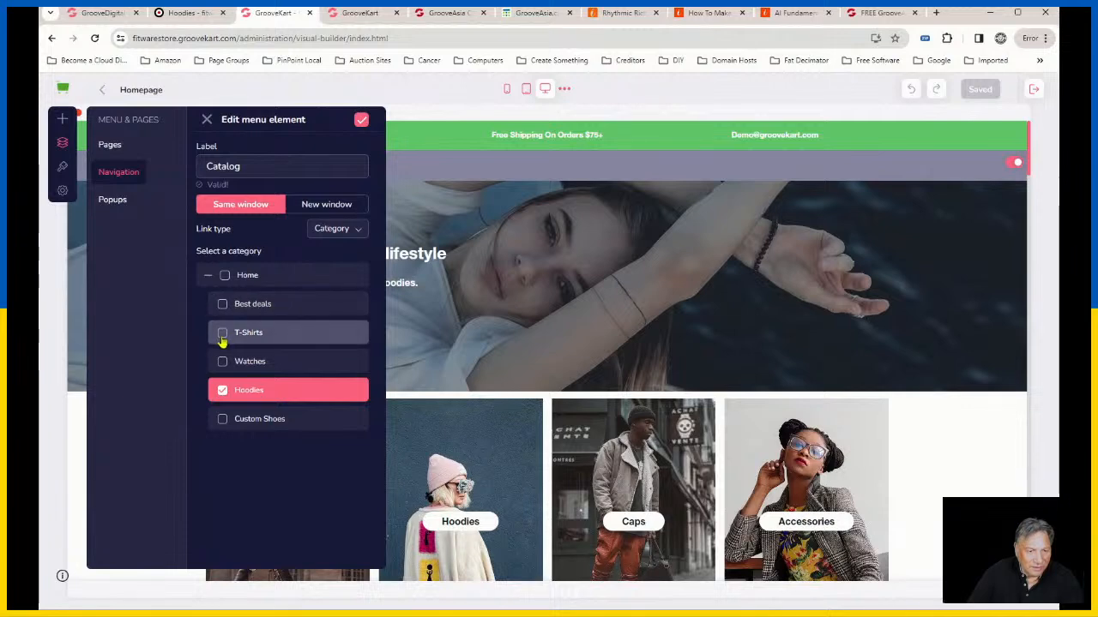
pyautogui.click(223, 364)
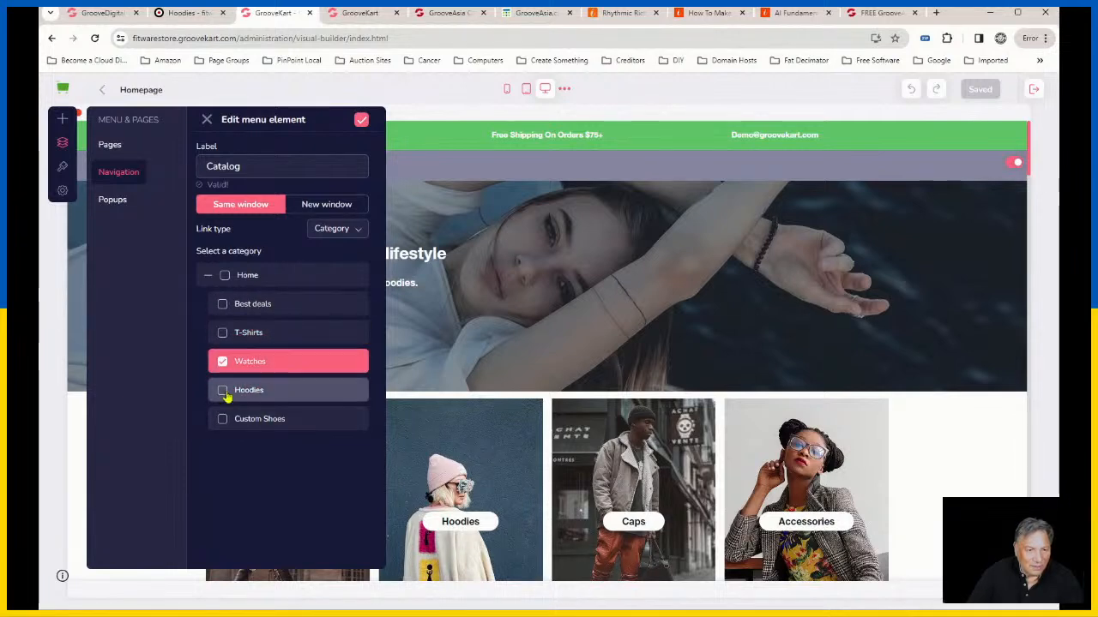
pyautogui.click(223, 390)
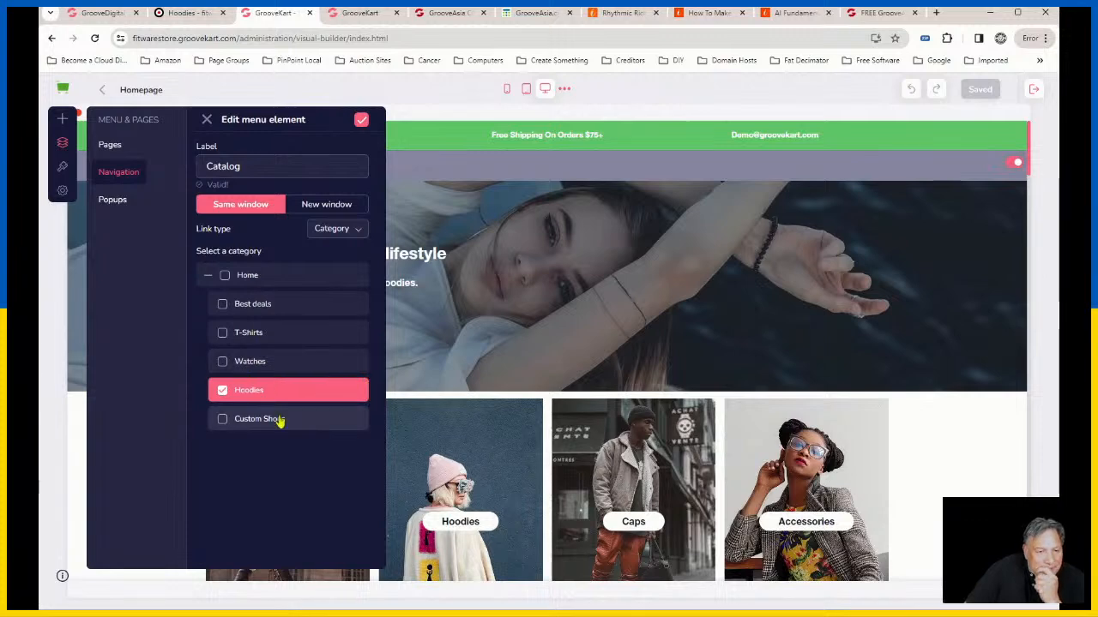
# Step: Try the Custom and Product link types for the Catalog item, including the product filter by category, and discard the edits
pyautogui.click(342, 228)
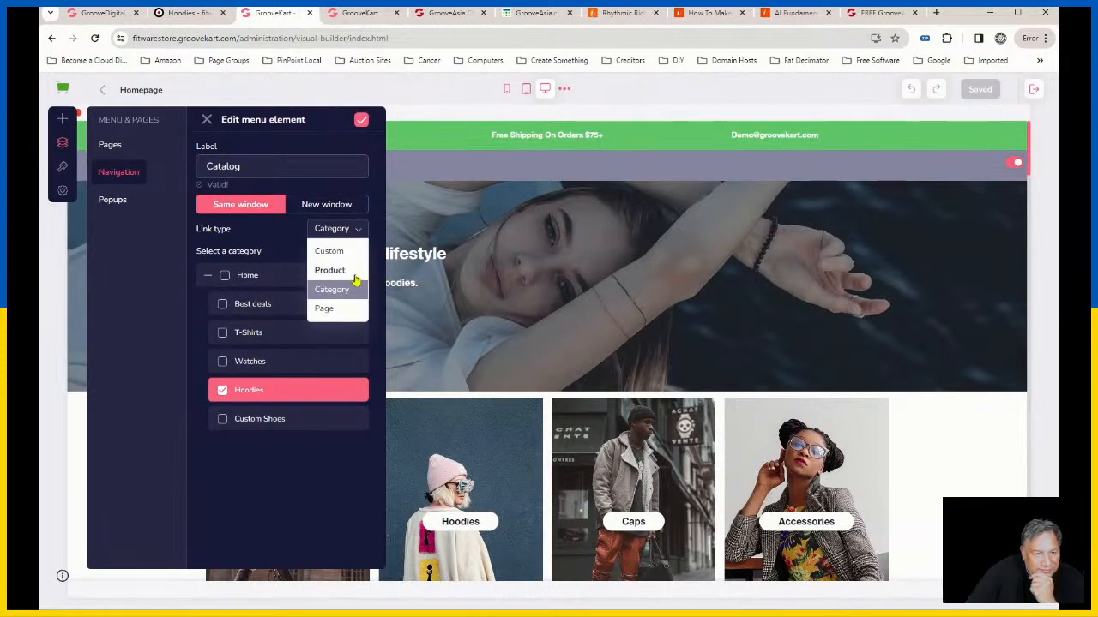
pyautogui.click(327, 251)
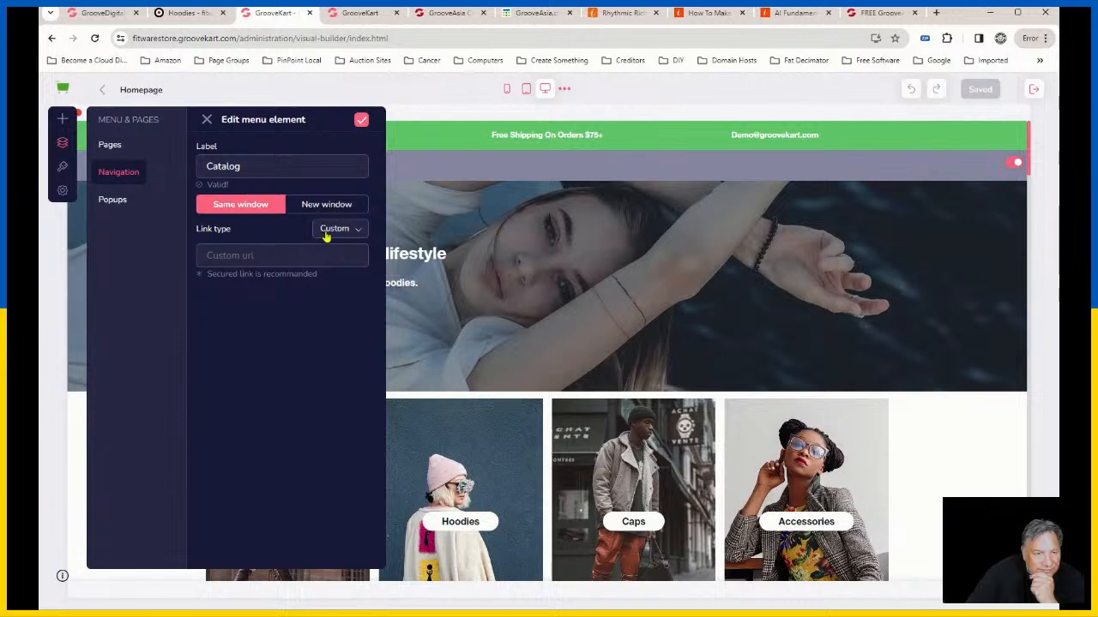
pyautogui.click(327, 232)
pyautogui.click(347, 268)
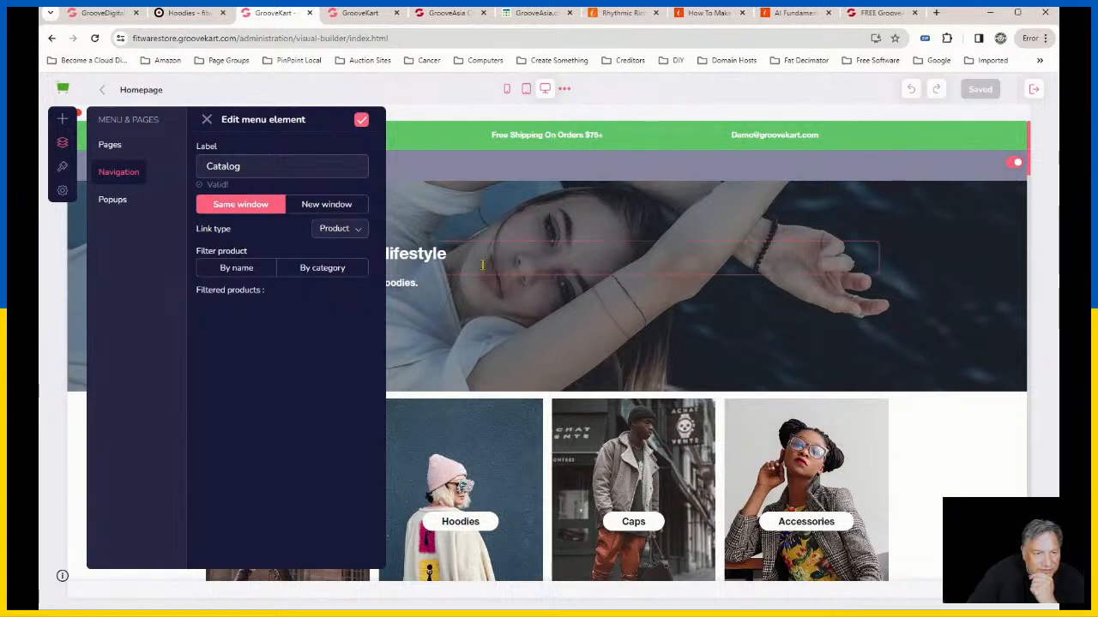
pyautogui.click(307, 275)
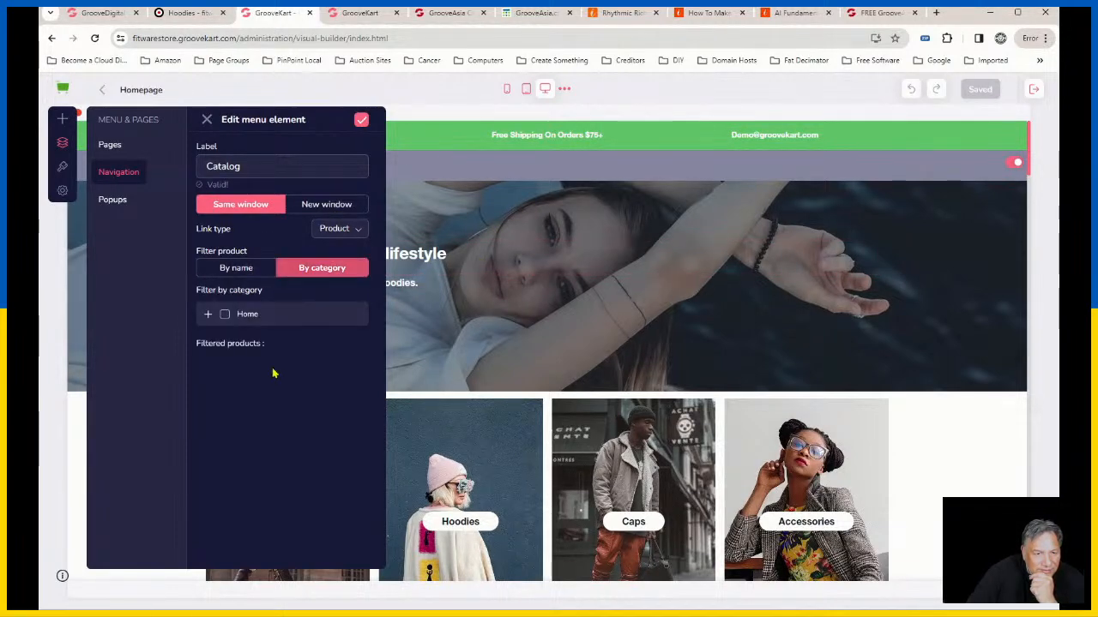
pyautogui.click(208, 314)
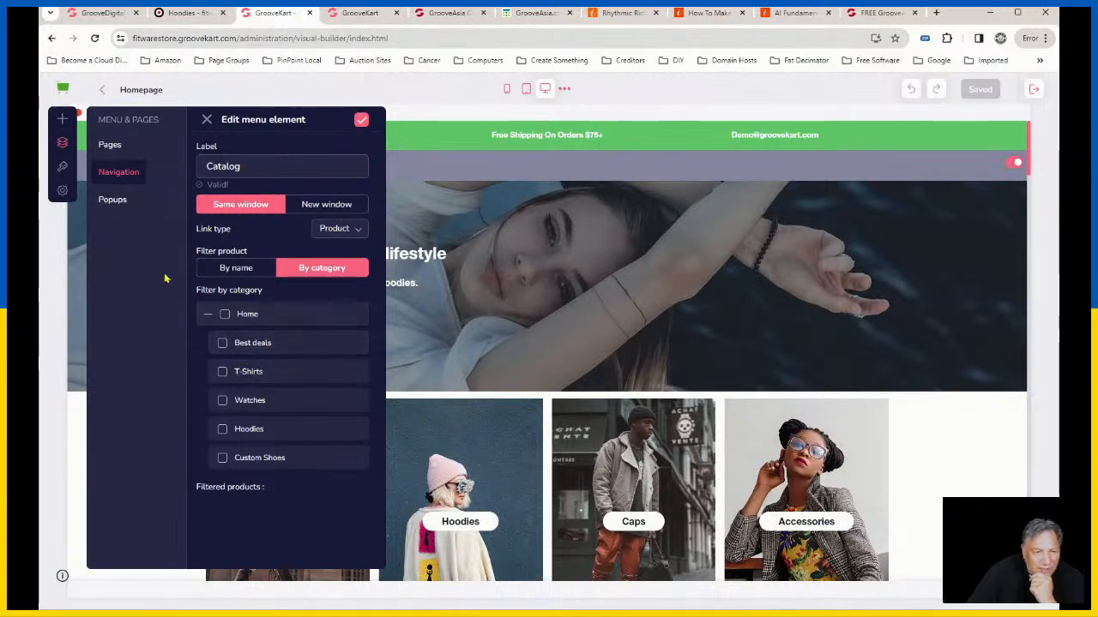
pyautogui.click(208, 317)
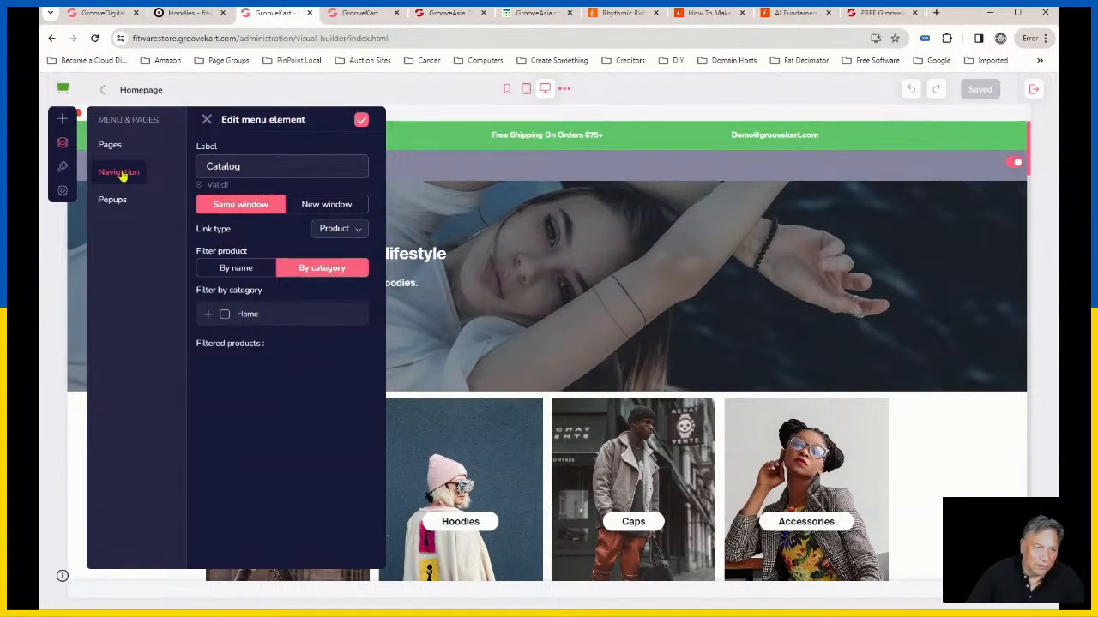
pyautogui.click(208, 123)
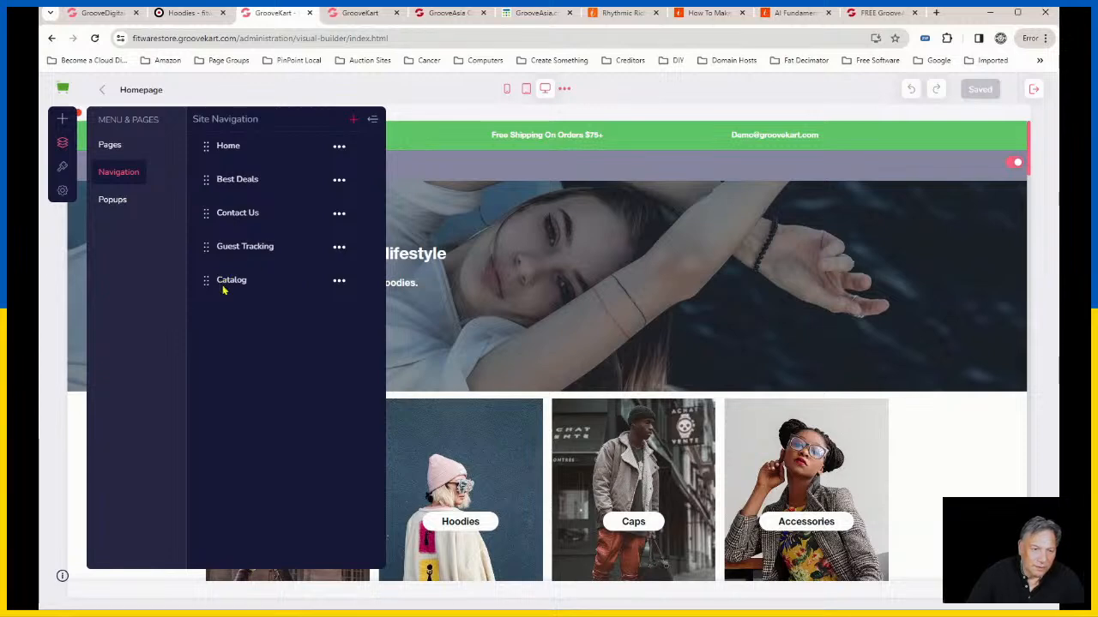
# Step: Add a new item to the site navigation and reload the page builder
pyautogui.click(339, 283)
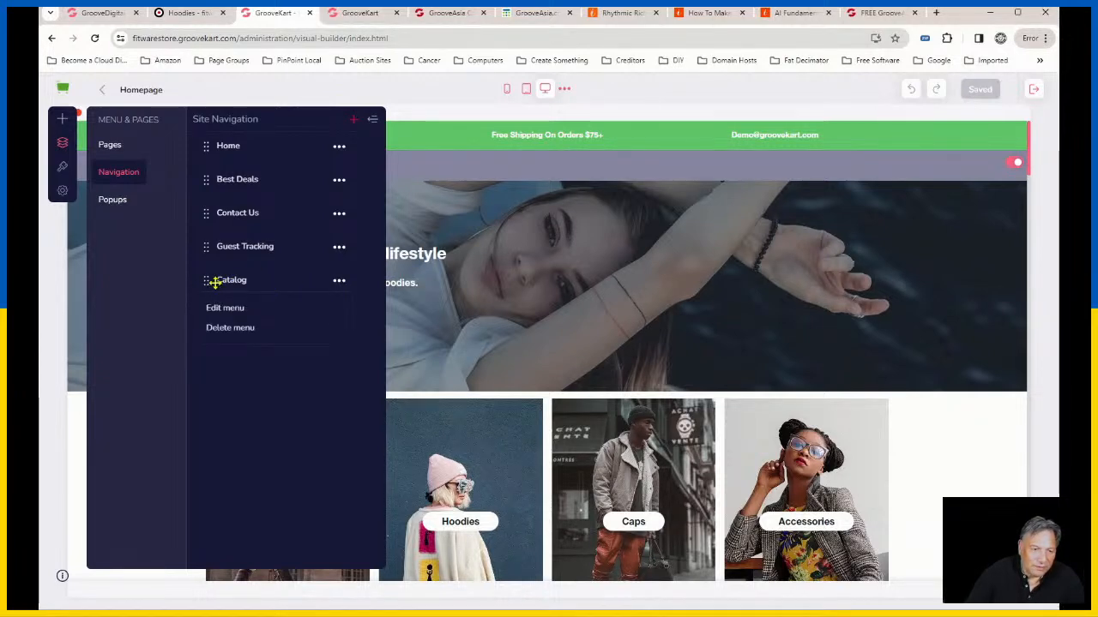
pyautogui.click(353, 120)
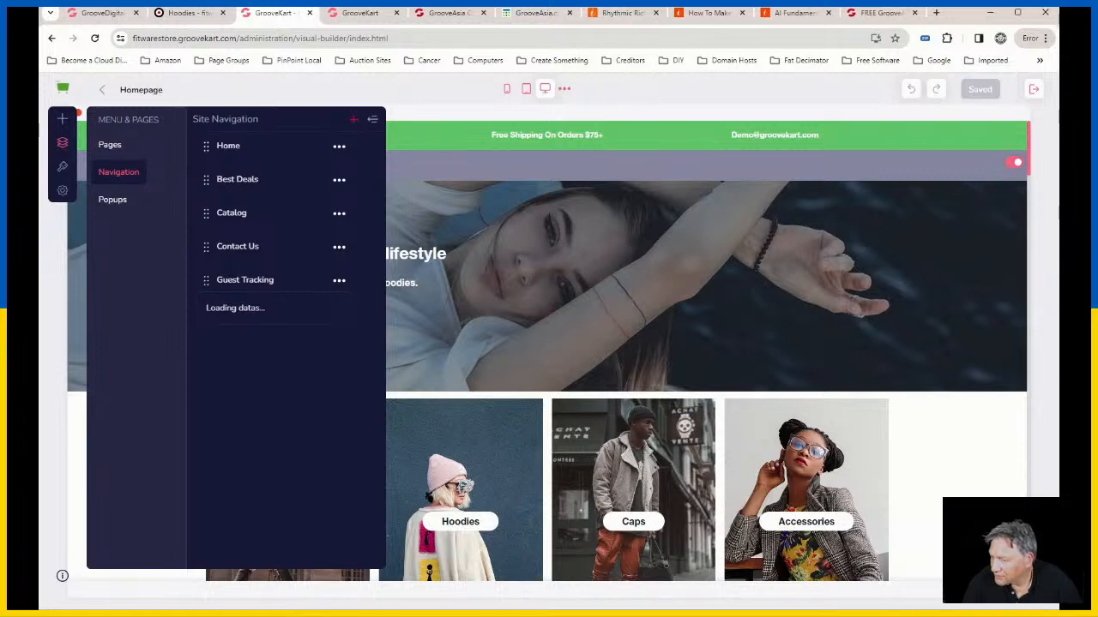
pyautogui.click(371, 120)
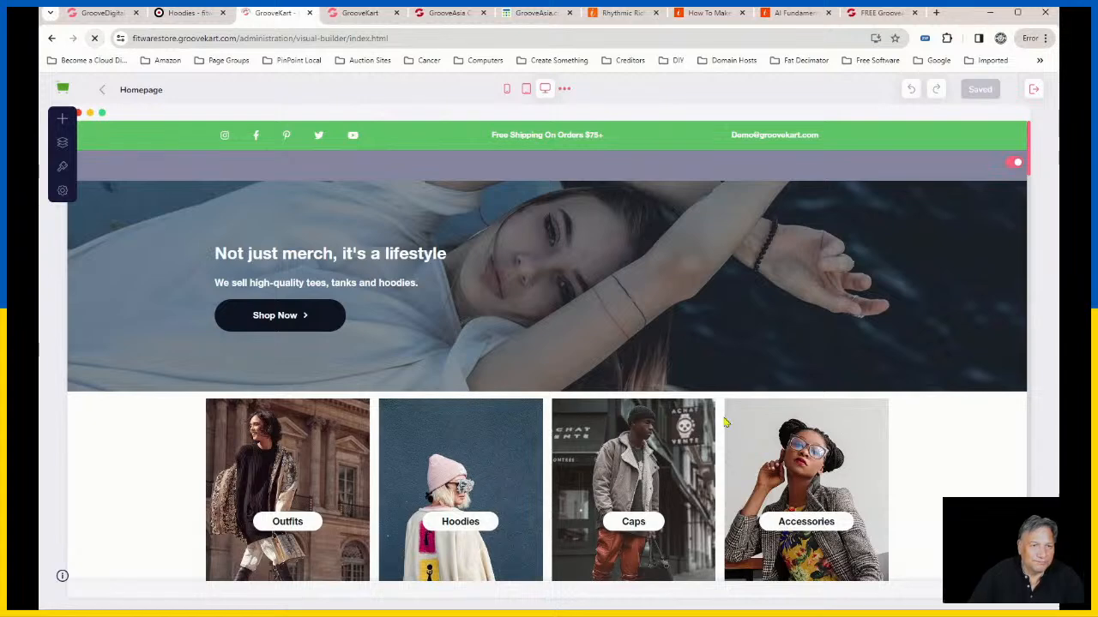
pyautogui.click(95, 38)
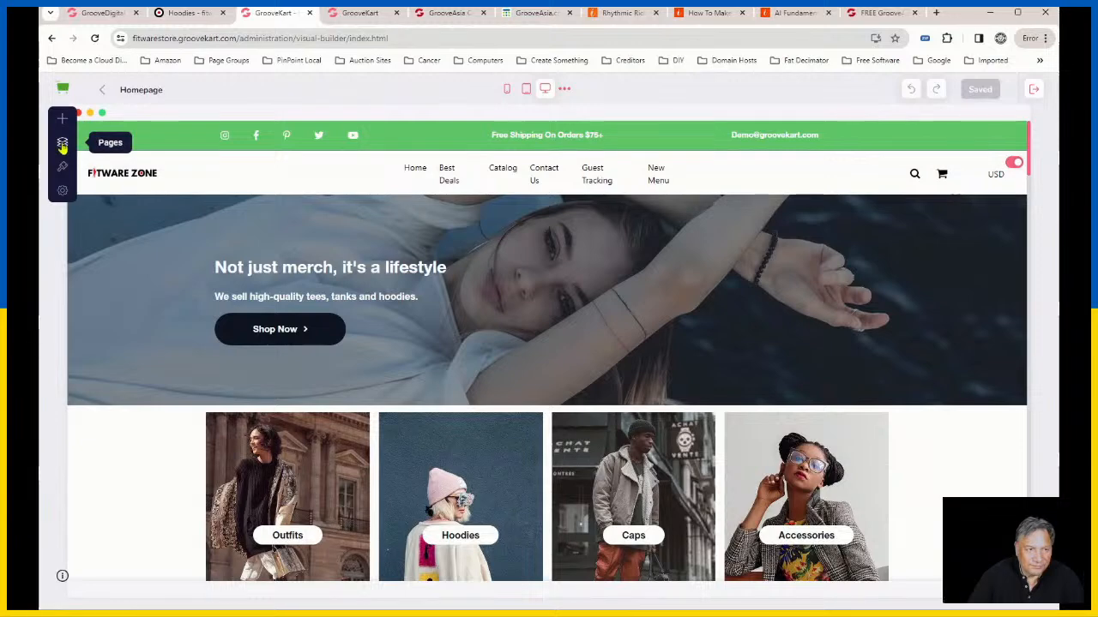
# Step: Open the newly added site navigation item for editing and change its label to Custom Shoes
pyautogui.click(62, 146)
pyautogui.click(130, 175)
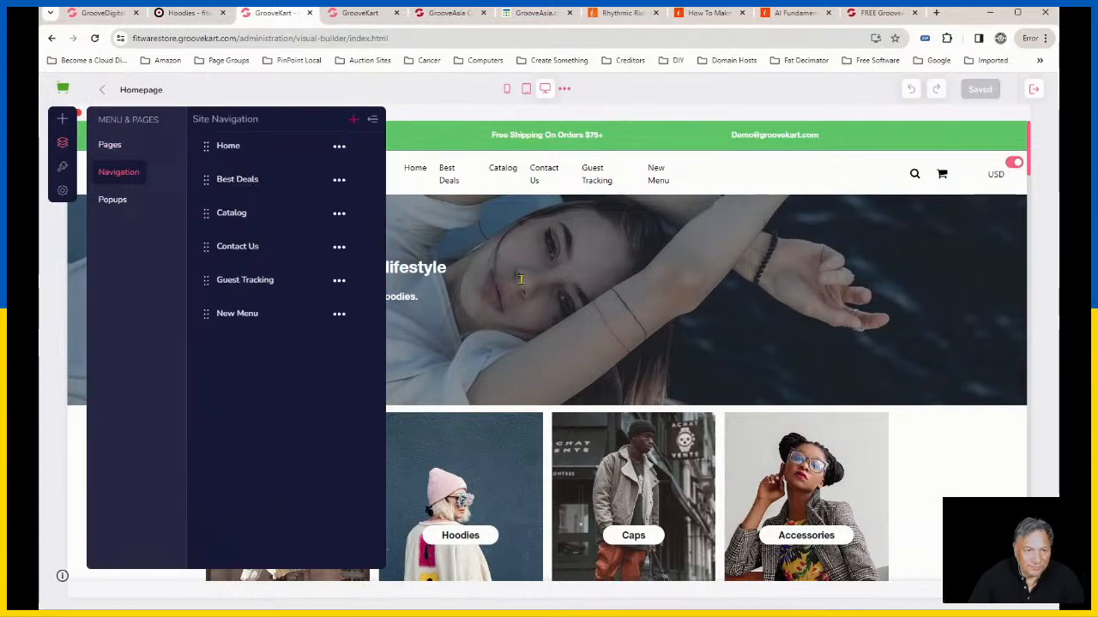
pyautogui.click(339, 316)
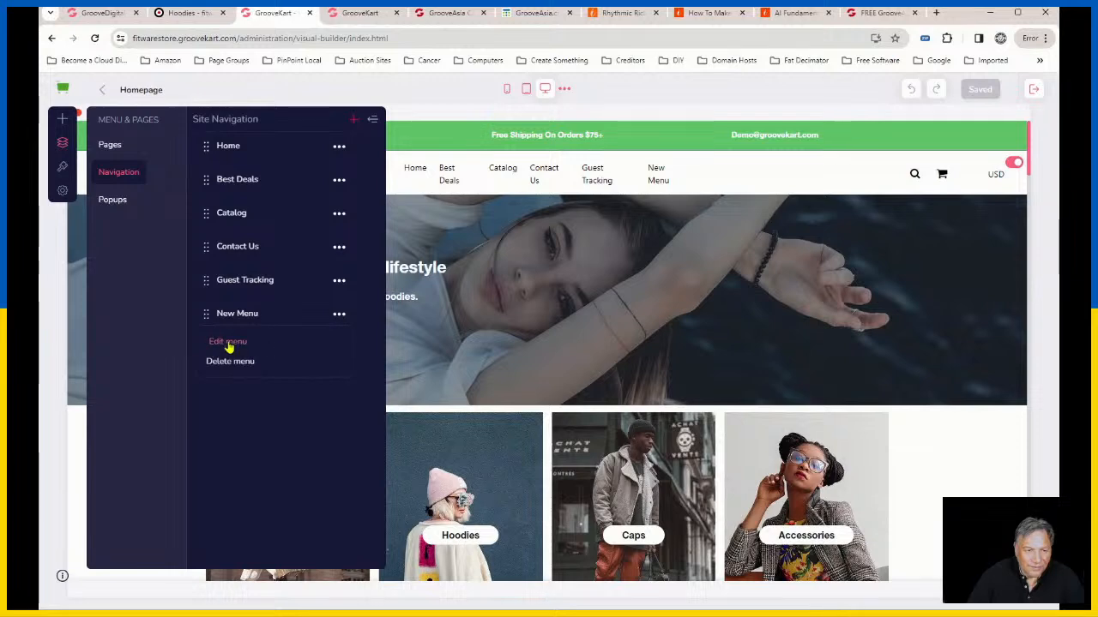
pyautogui.click(228, 339)
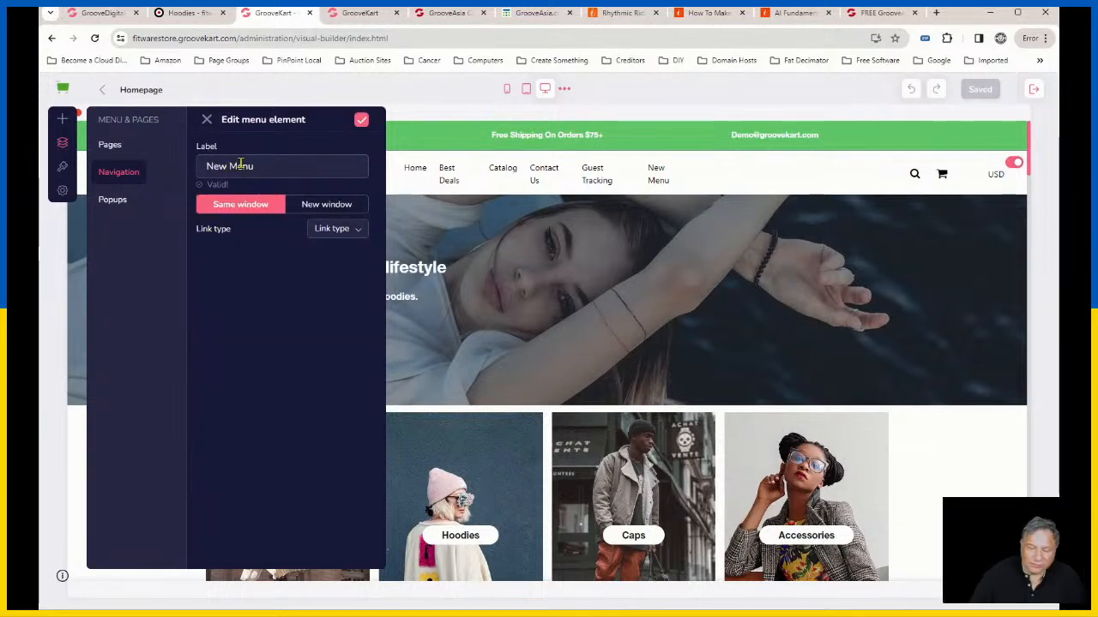
pyautogui.tripleClick(219, 166)
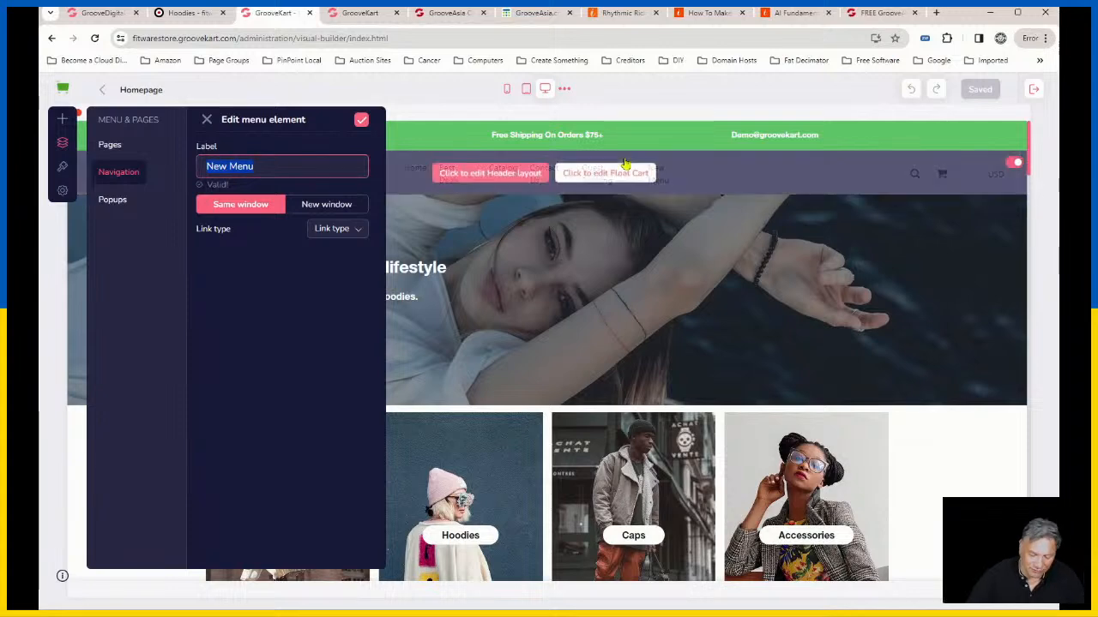
pyautogui.write('Custom Shoe')
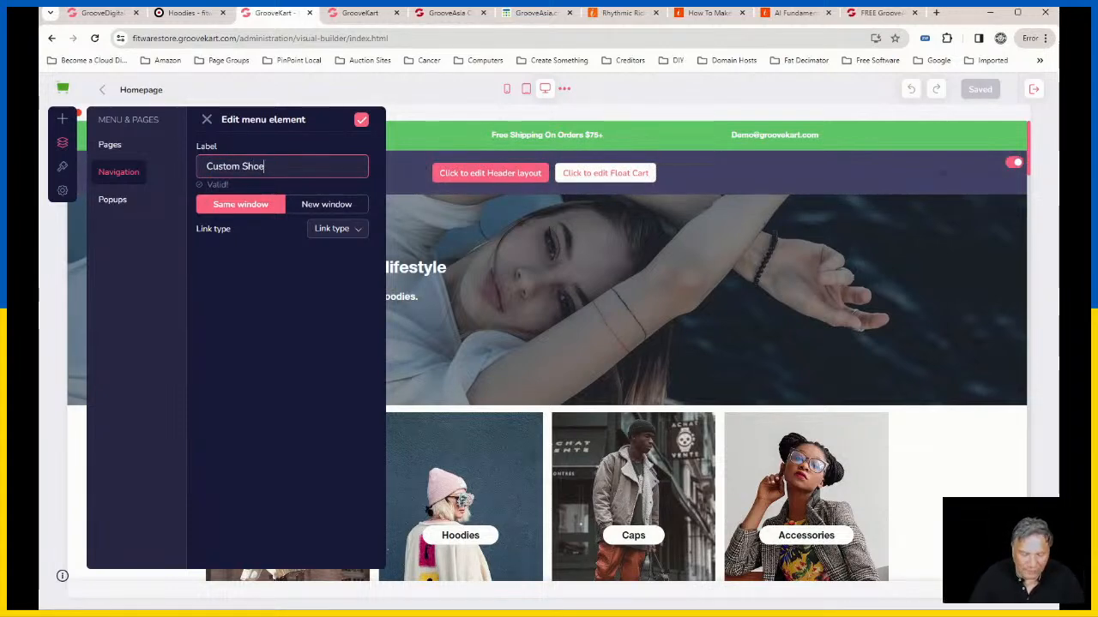
pyautogui.write('s')
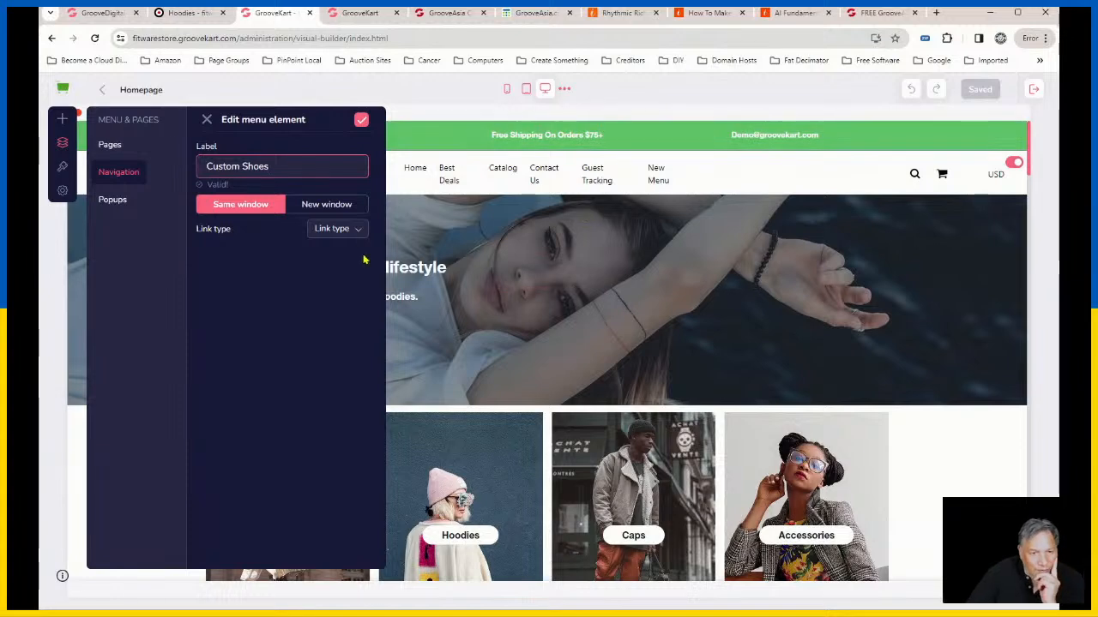
# Step: Link the Custom Shoes menu item to the Custom Shoes category and nest it under Catalog in the site navigation
pyautogui.click(352, 232)
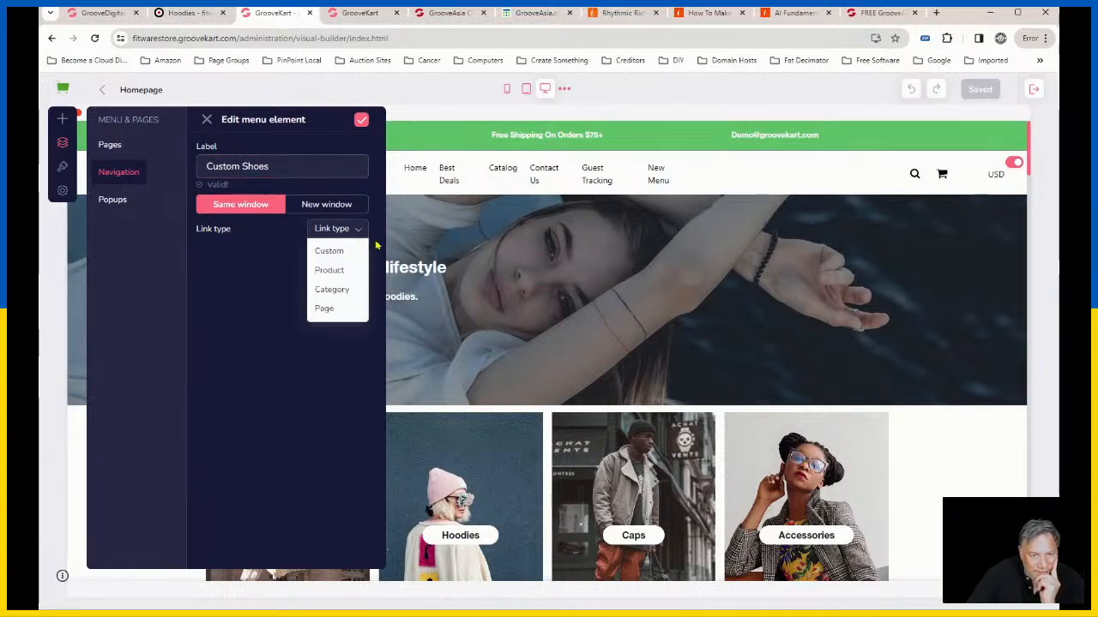
pyautogui.click(347, 292)
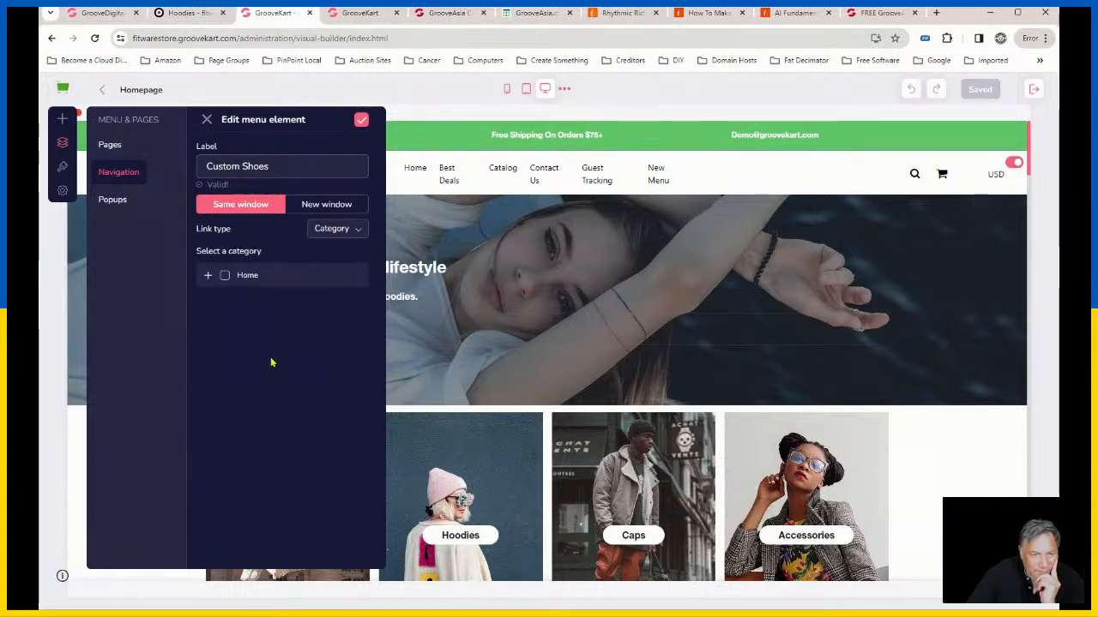
pyautogui.click(208, 276)
pyautogui.click(223, 419)
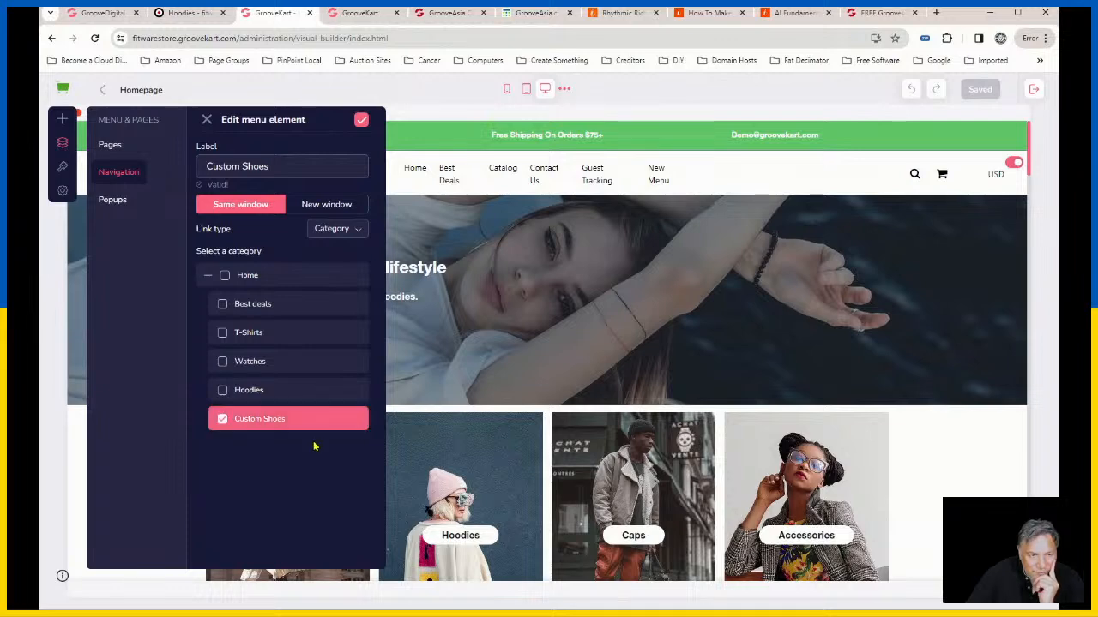
pyautogui.click(361, 121)
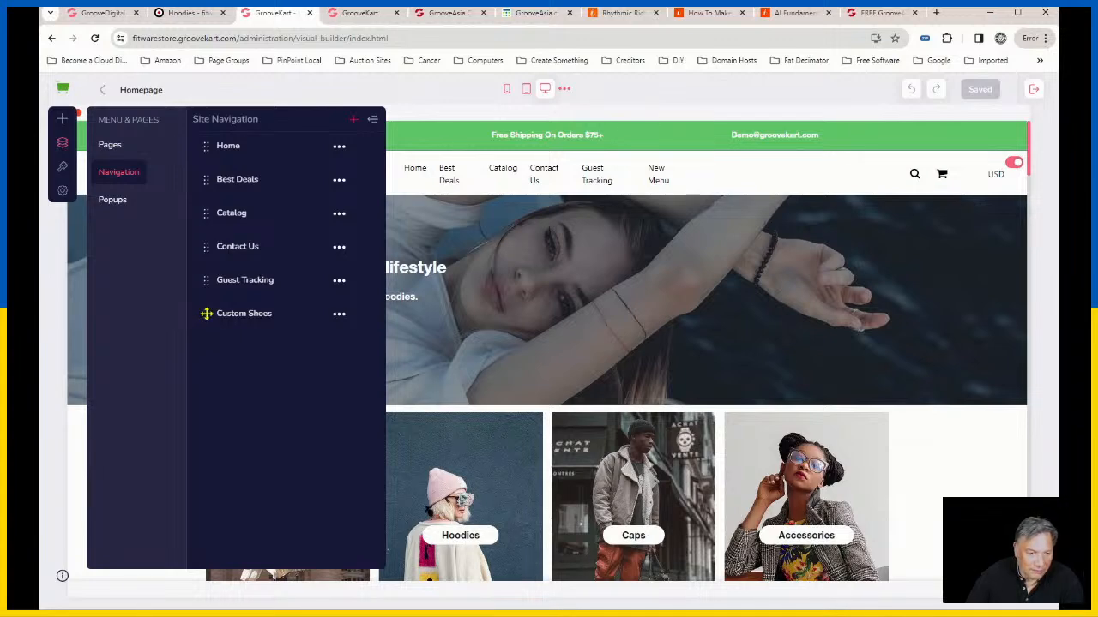
pyautogui.moveTo(206, 314); pyautogui.dragTo(212, 315)
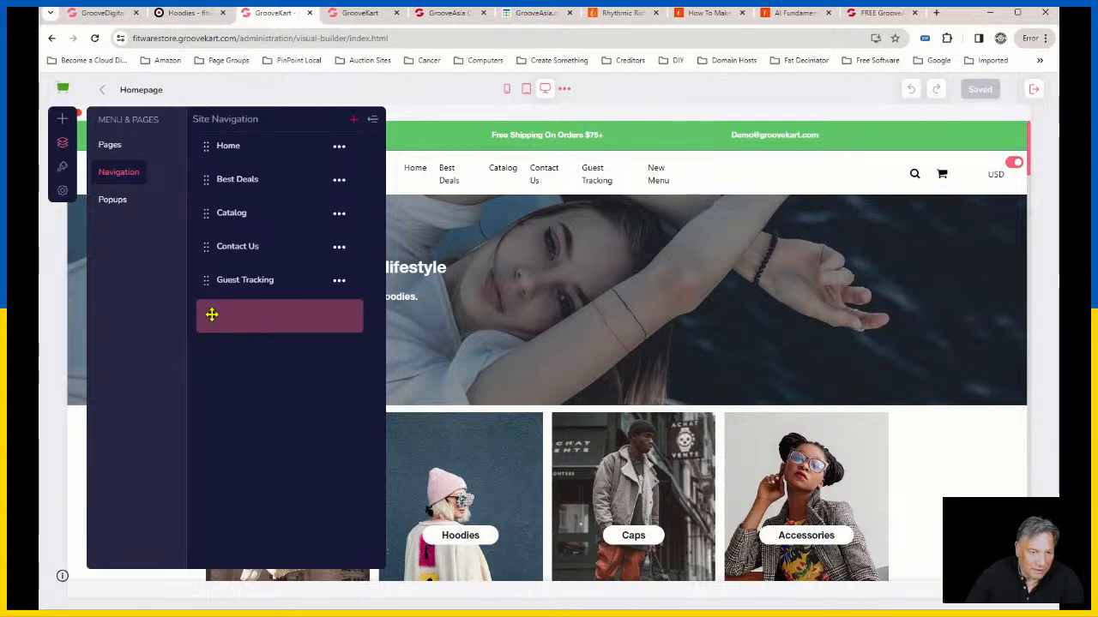
pyautogui.moveTo(212, 314); pyautogui.dragTo(231, 247)
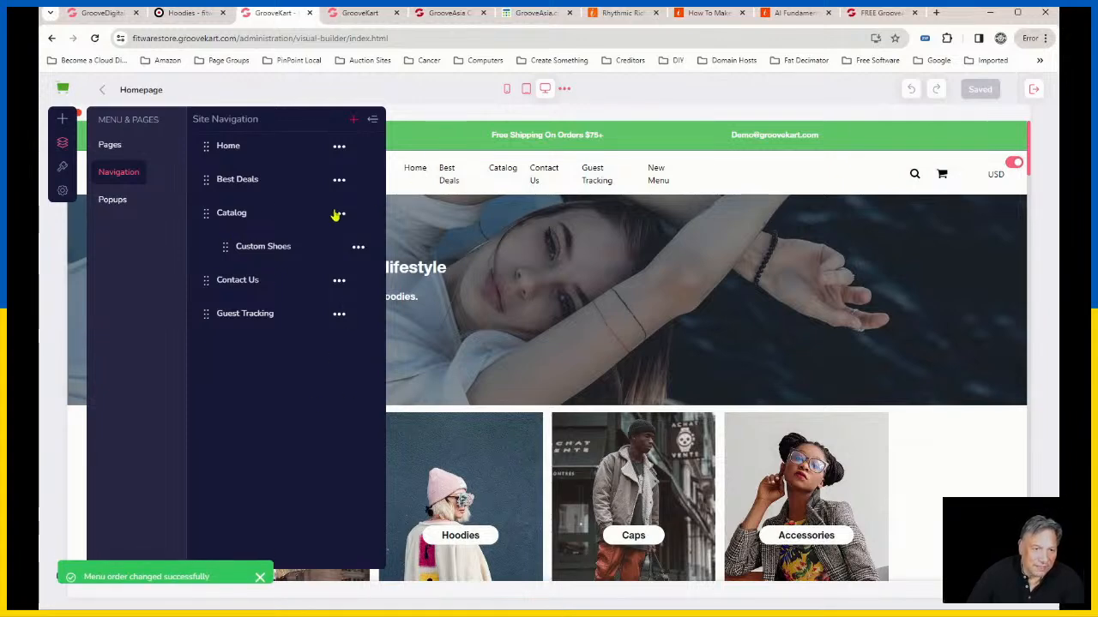
# Step: Add another new item to the site navigation and change its label to Hoodies
pyautogui.click(354, 120)
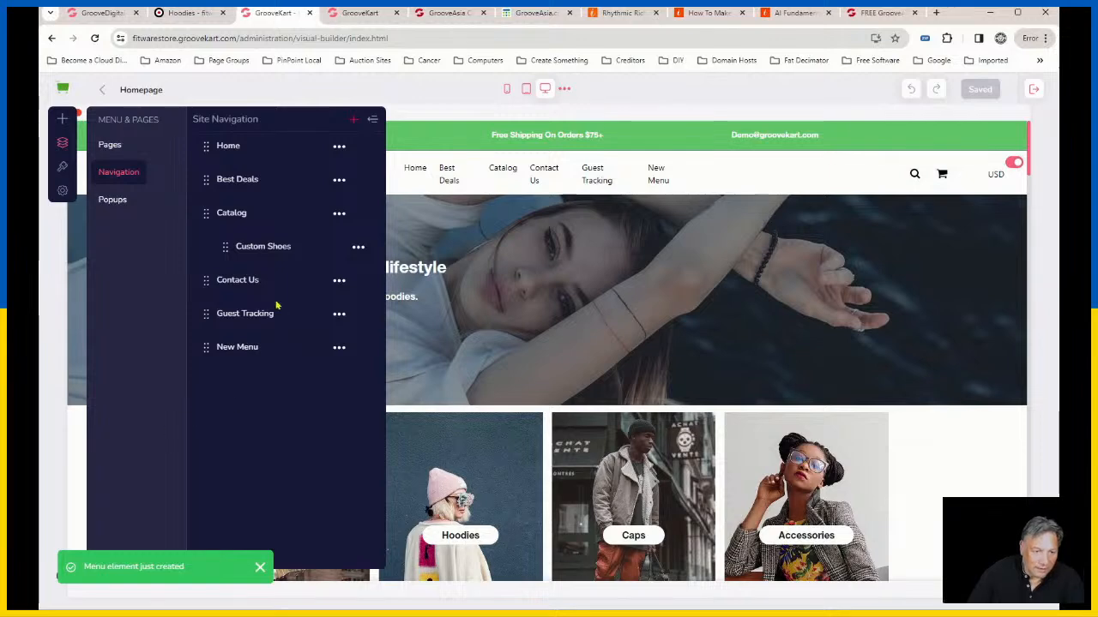
pyautogui.click(339, 348)
pyautogui.click(244, 378)
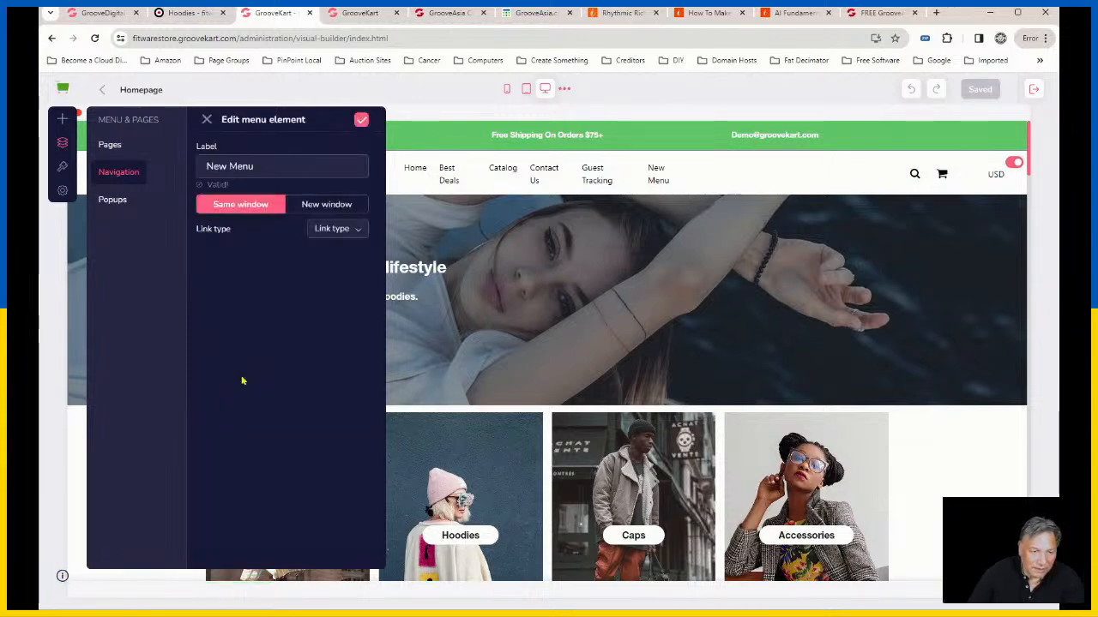
pyautogui.tripleClick(241, 168)
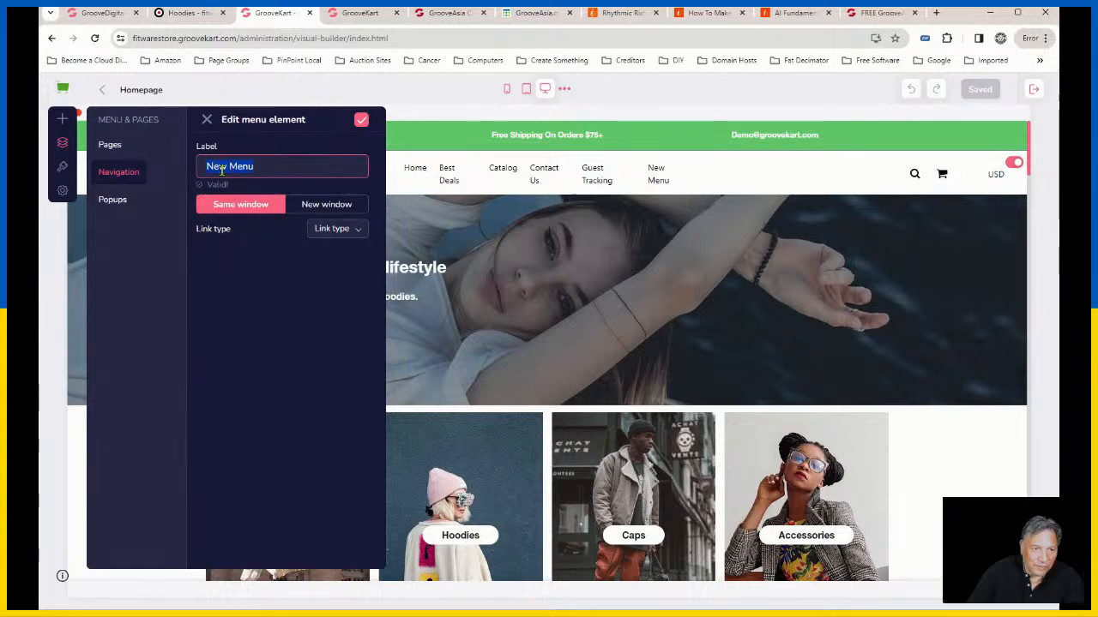
pyautogui.write('H')
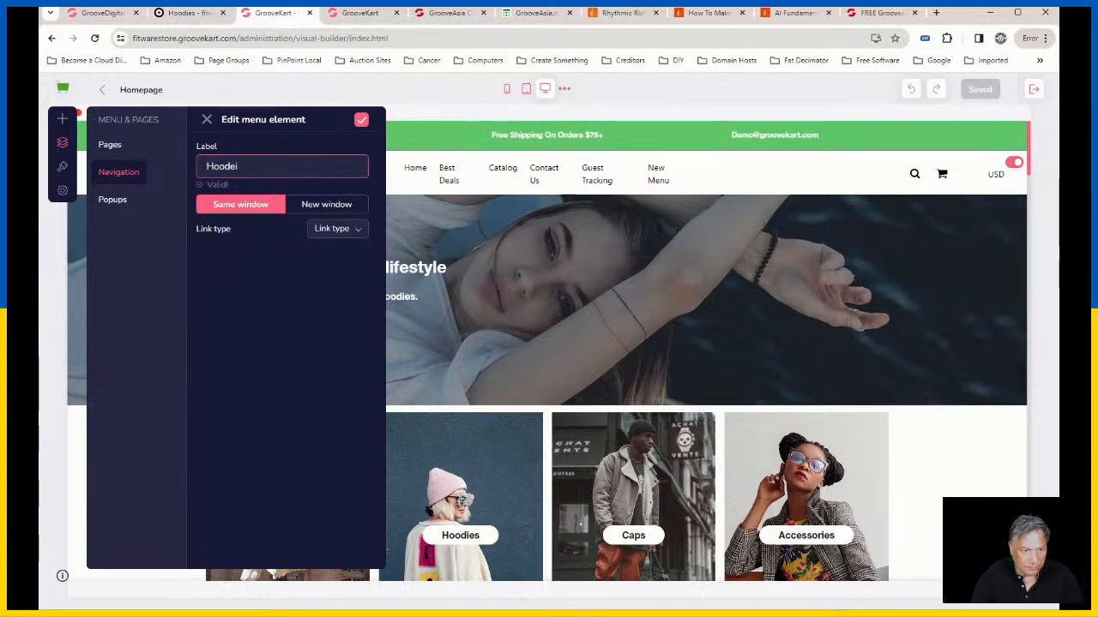
pyautogui.write('oodies')
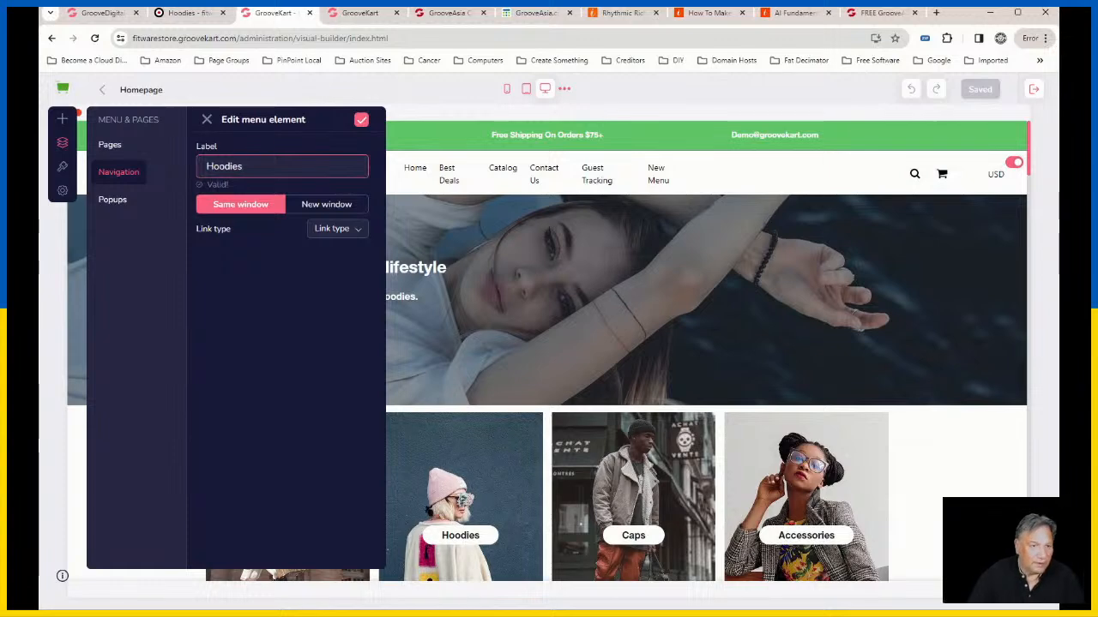
# Step: Link the Hoodies menu item to the Hoodies category and nest it under Catalog below Custom Shoes, closing the navigation editor
pyautogui.click(350, 230)
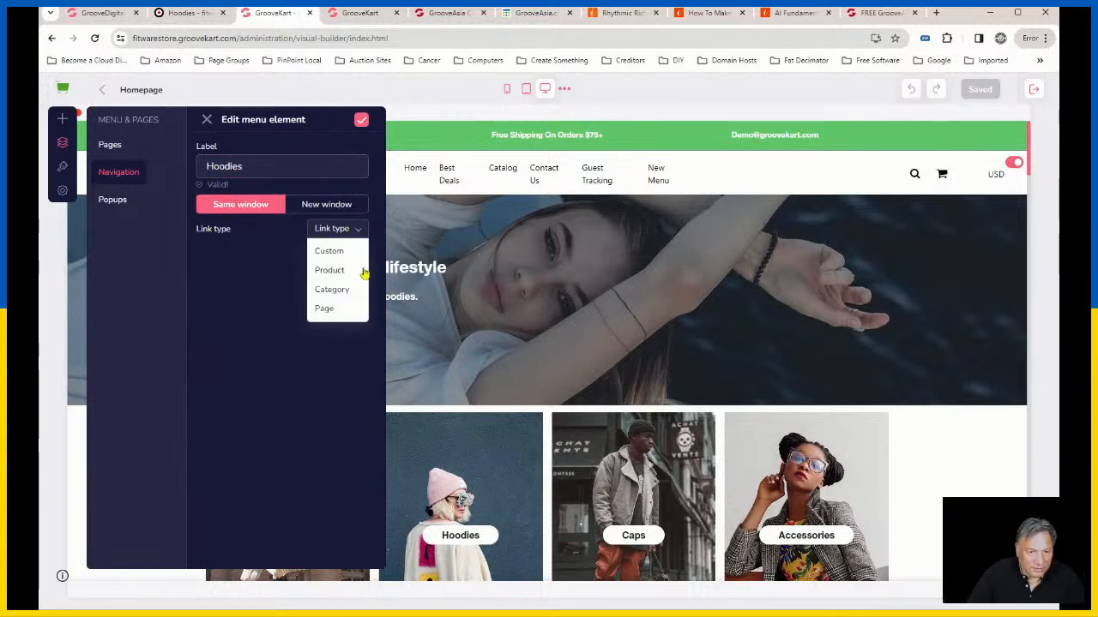
pyautogui.click(333, 289)
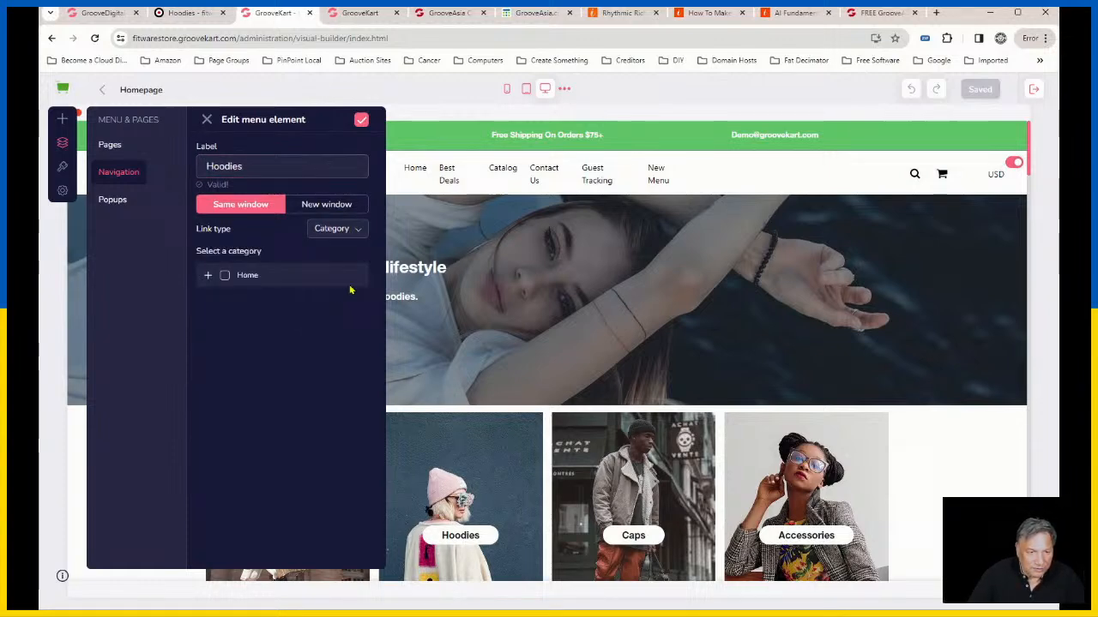
pyautogui.click(208, 276)
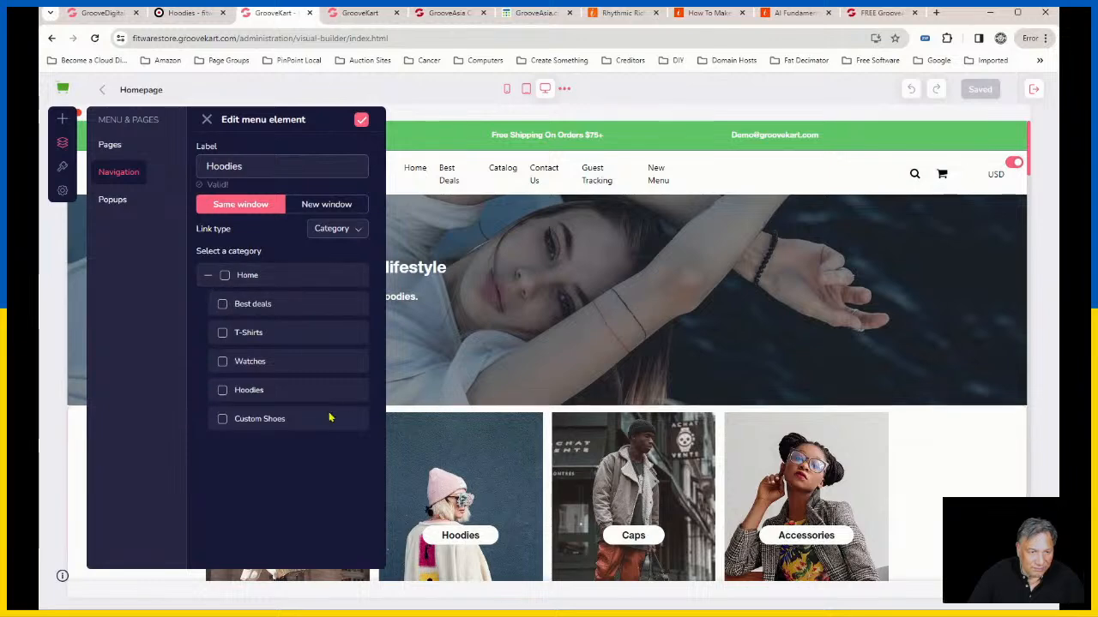
pyautogui.click(223, 392)
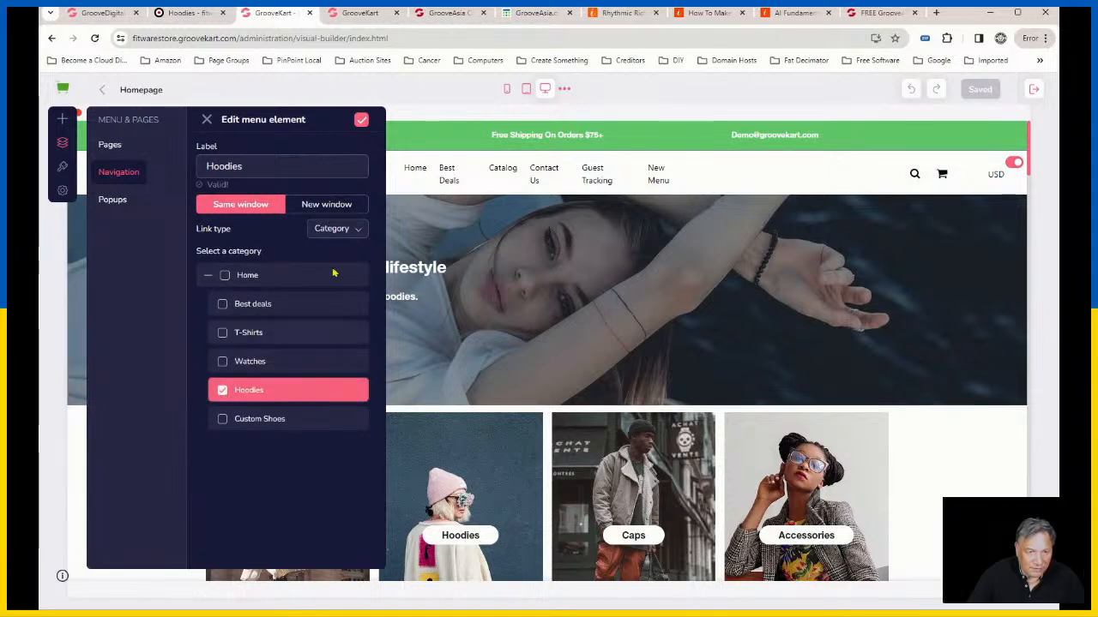
pyautogui.click(361, 121)
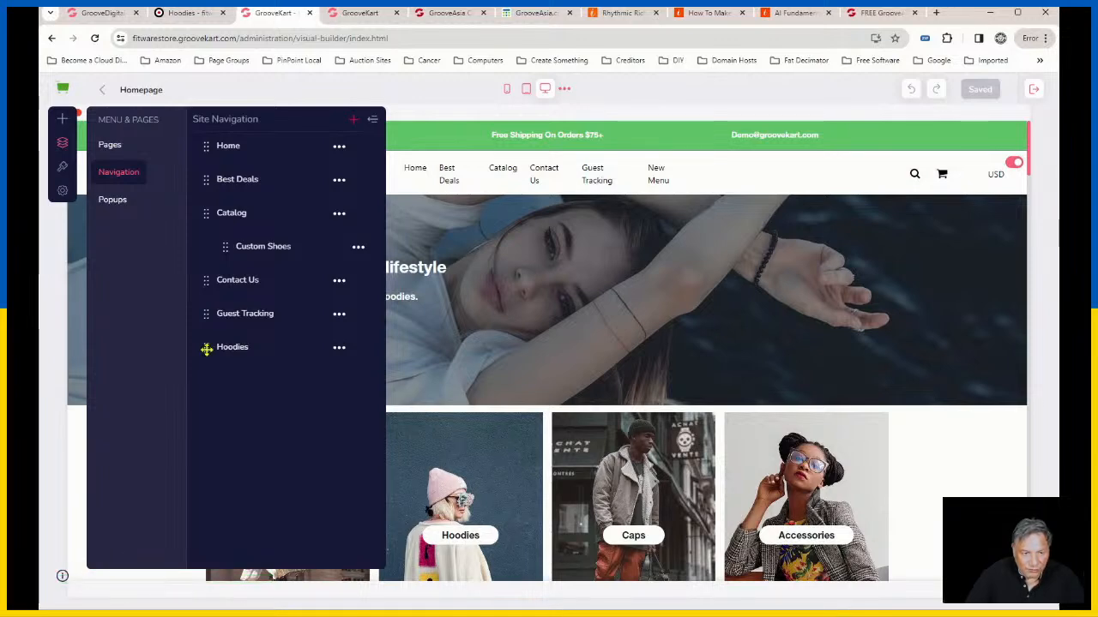
pyautogui.moveTo(207, 349); pyautogui.dragTo(233, 275)
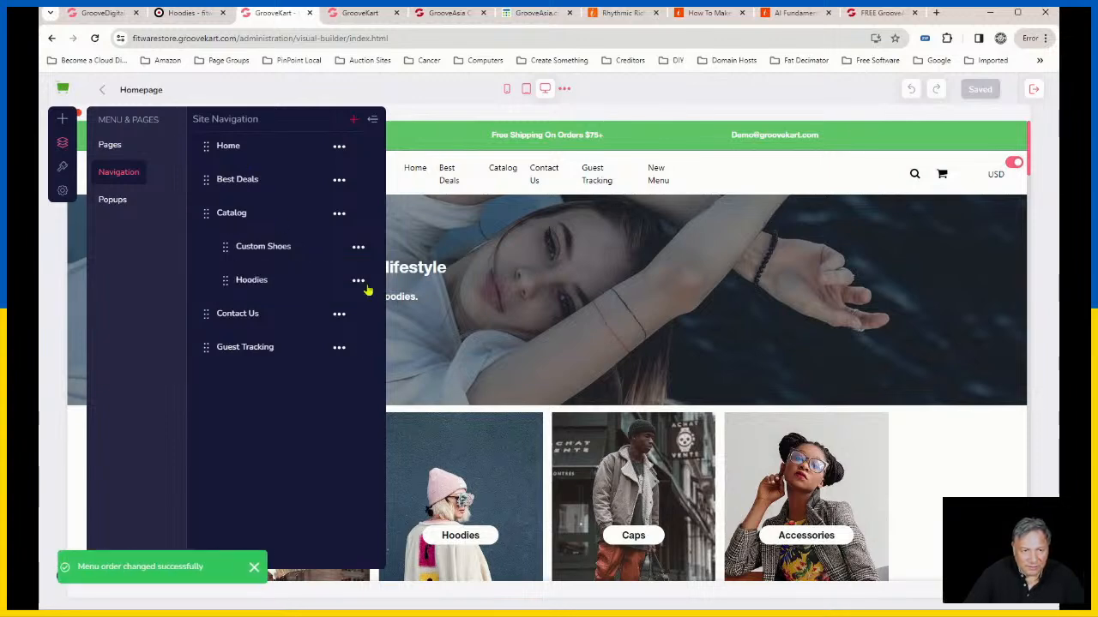
pyautogui.click(373, 120)
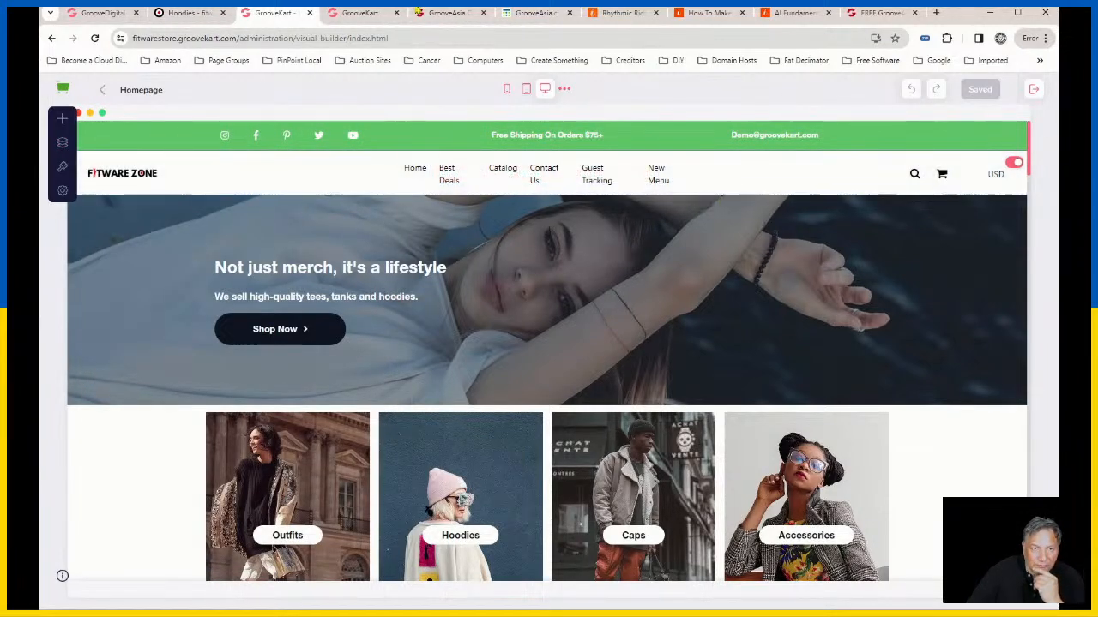
# Step: Reload the live storefront and check the Hoodies and Custom Shoes links in the Catalog menu
pyautogui.click(184, 12)
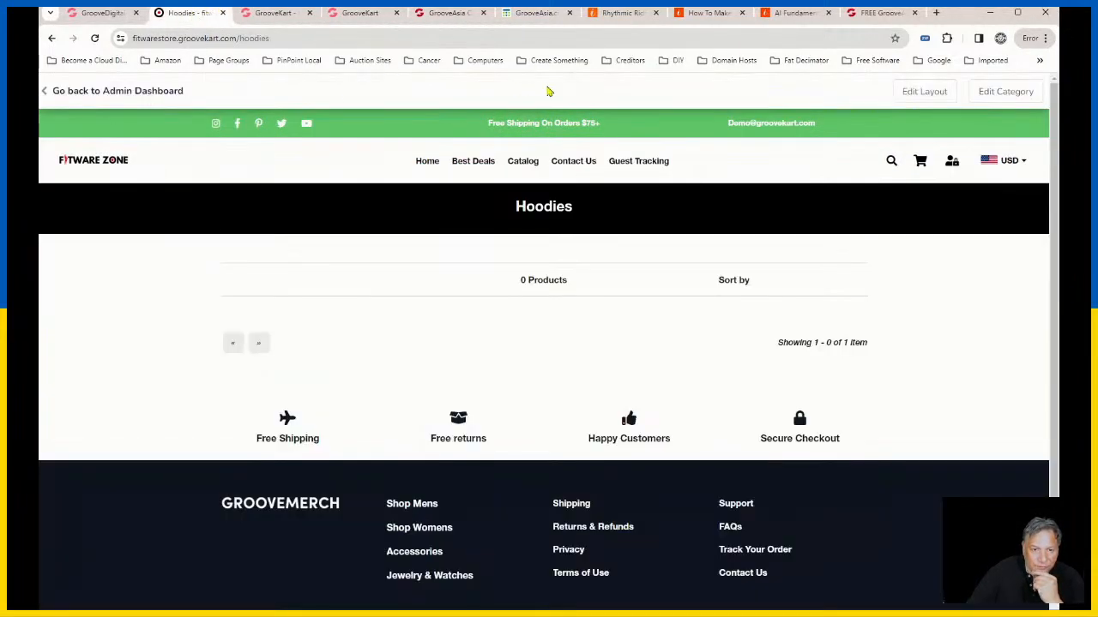
pyautogui.click(94, 37)
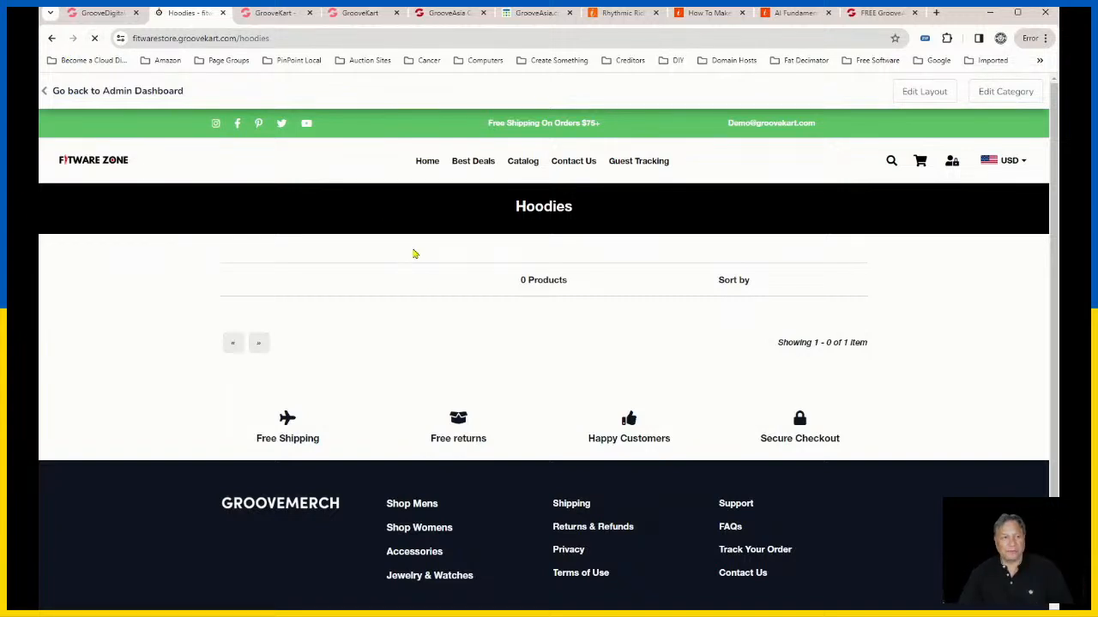
pyautogui.moveTo(540, 166)
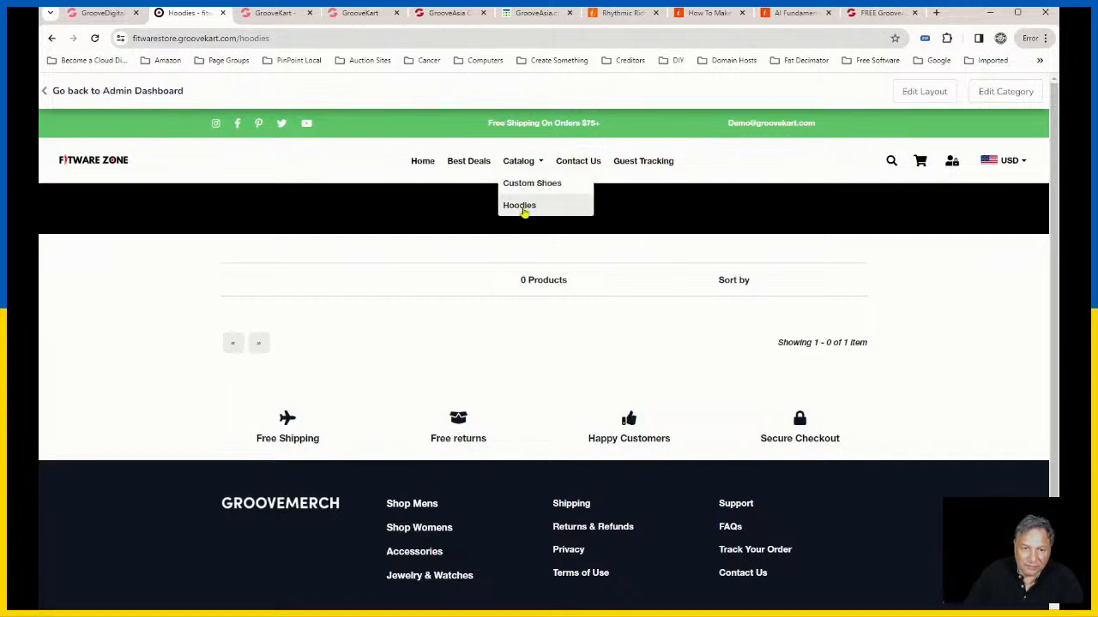
pyautogui.click(523, 206)
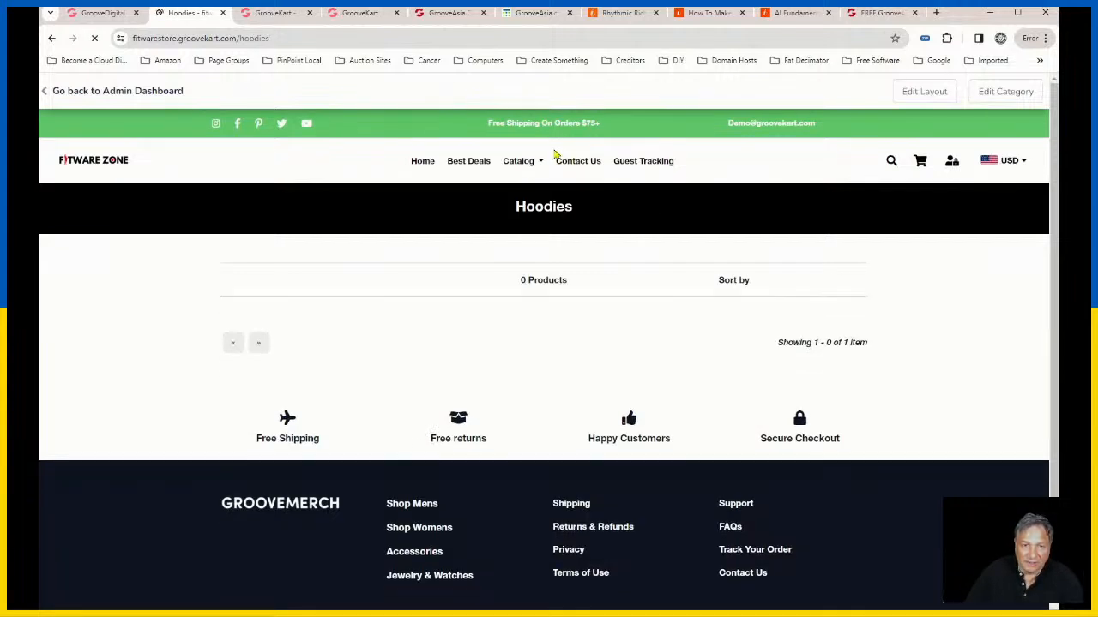
pyautogui.click(533, 184)
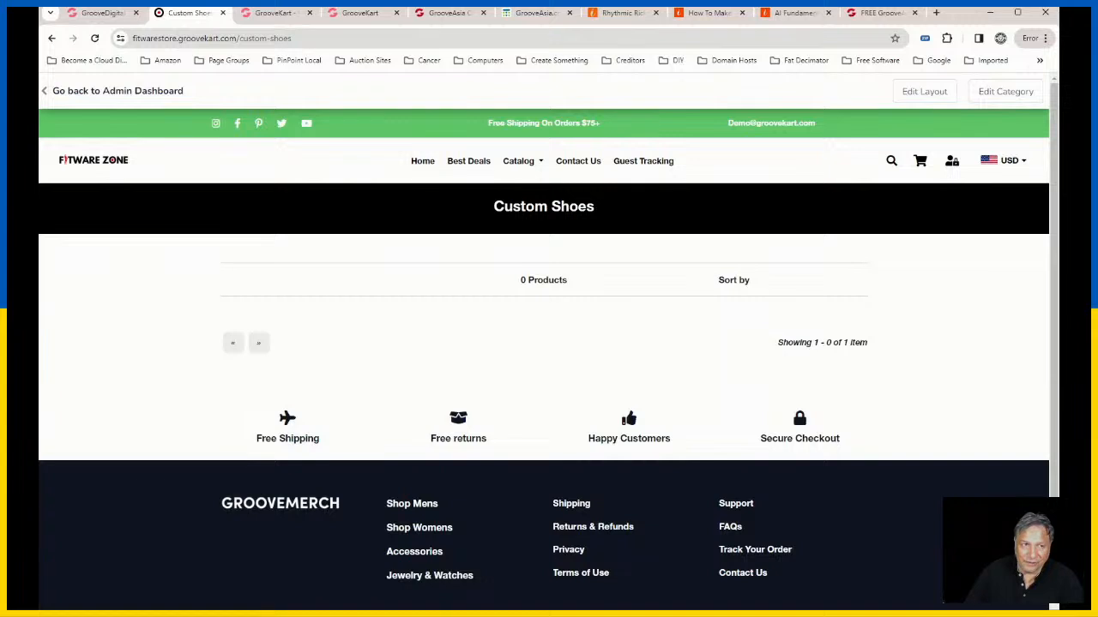
# Step: Return to the Fitwarestore admin and view its product list
pyautogui.click(115, 12)
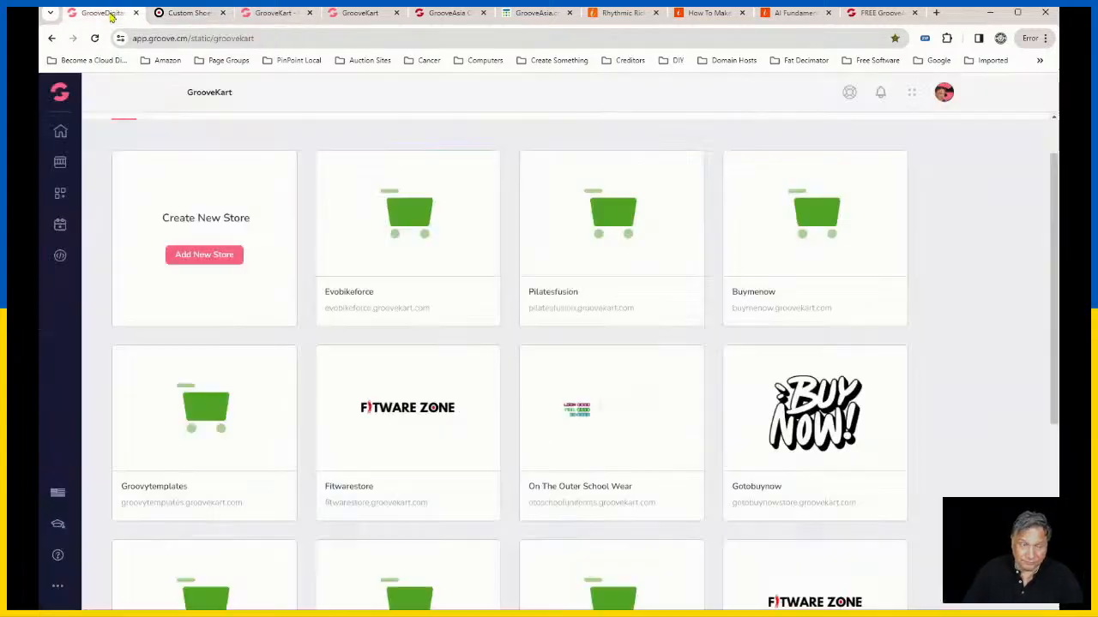
pyautogui.moveTo(604, 425)
pyautogui.click(188, 12)
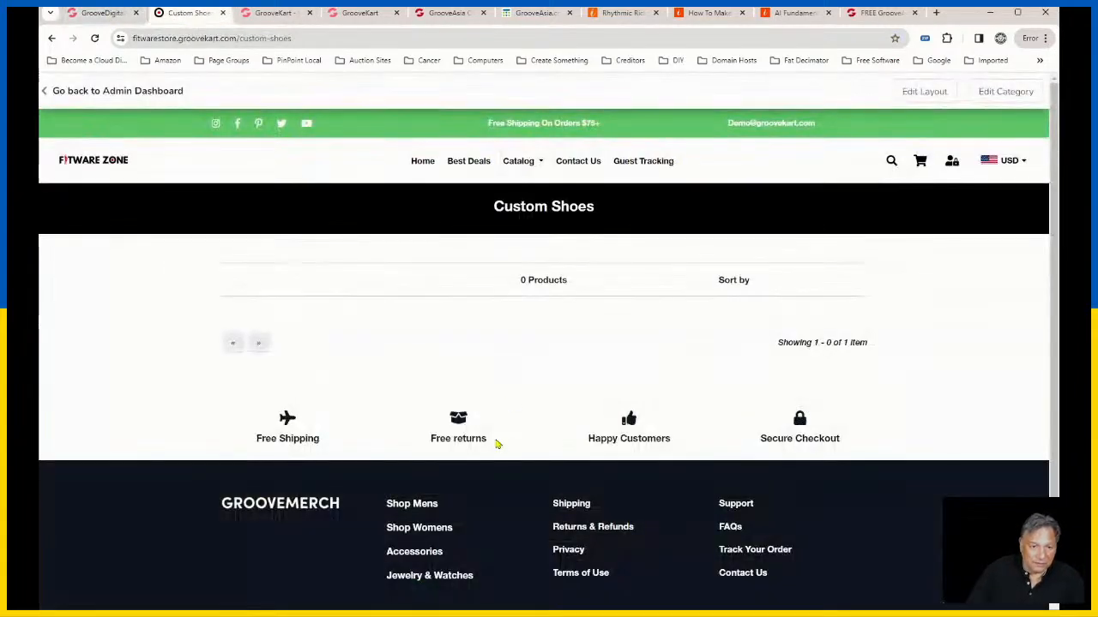
pyautogui.click(274, 12)
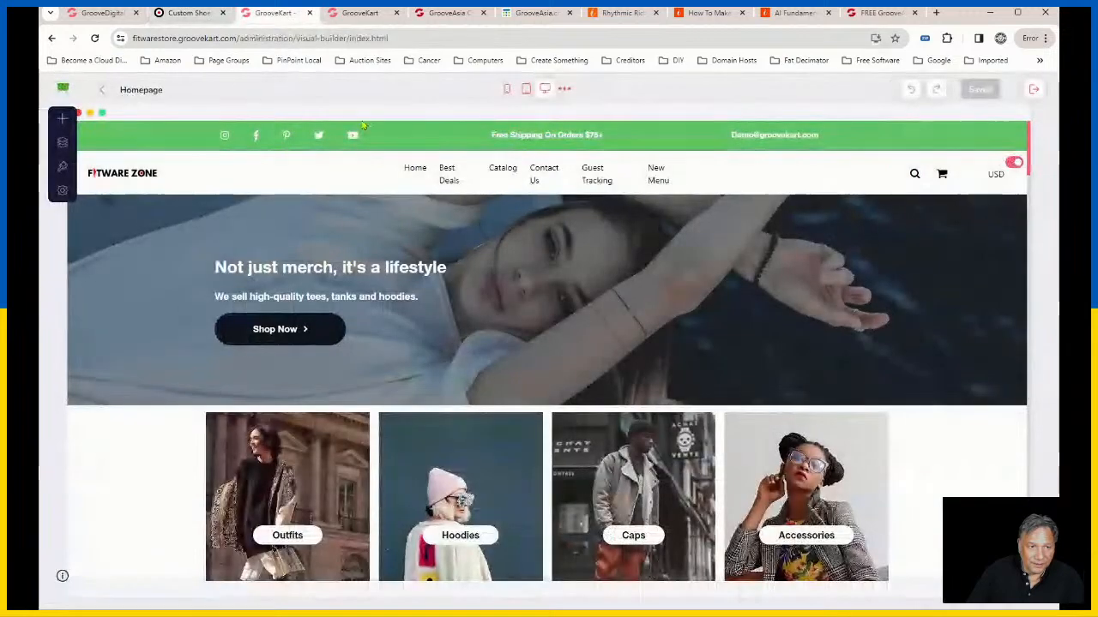
pyautogui.click(379, 16)
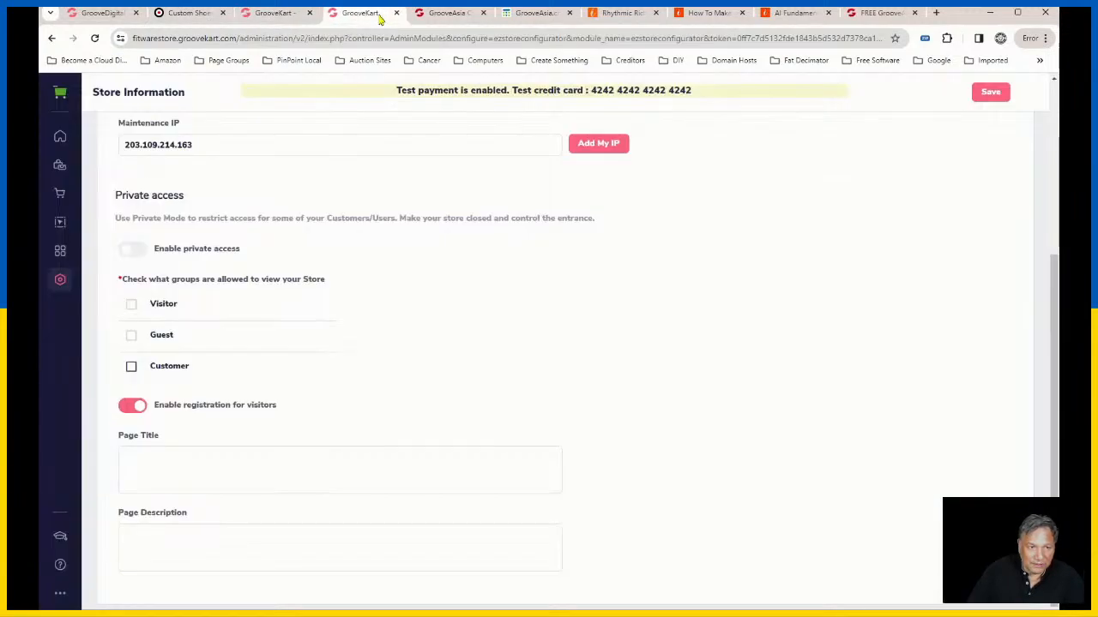
pyautogui.click(60, 169)
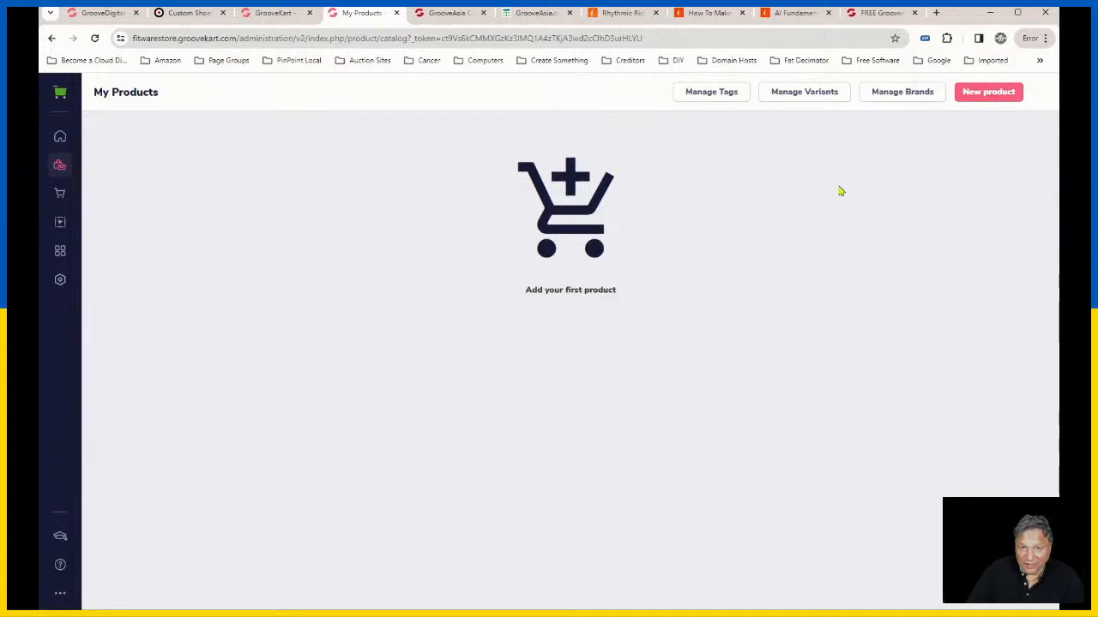
# Step: Look through the GrooveKart store list and open the admin dashboard of the Maddogstylz store
pyautogui.click(287, 14)
pyautogui.click(104, 17)
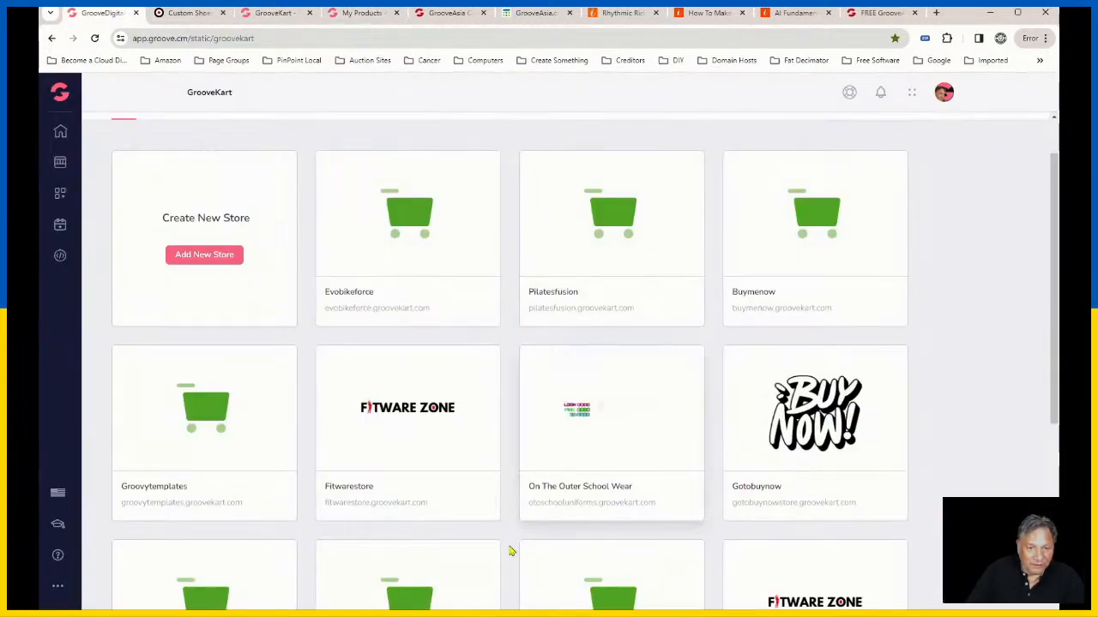
pyautogui.scroll(-4, 583, 515)
pyautogui.scroll(3, 852, 475)
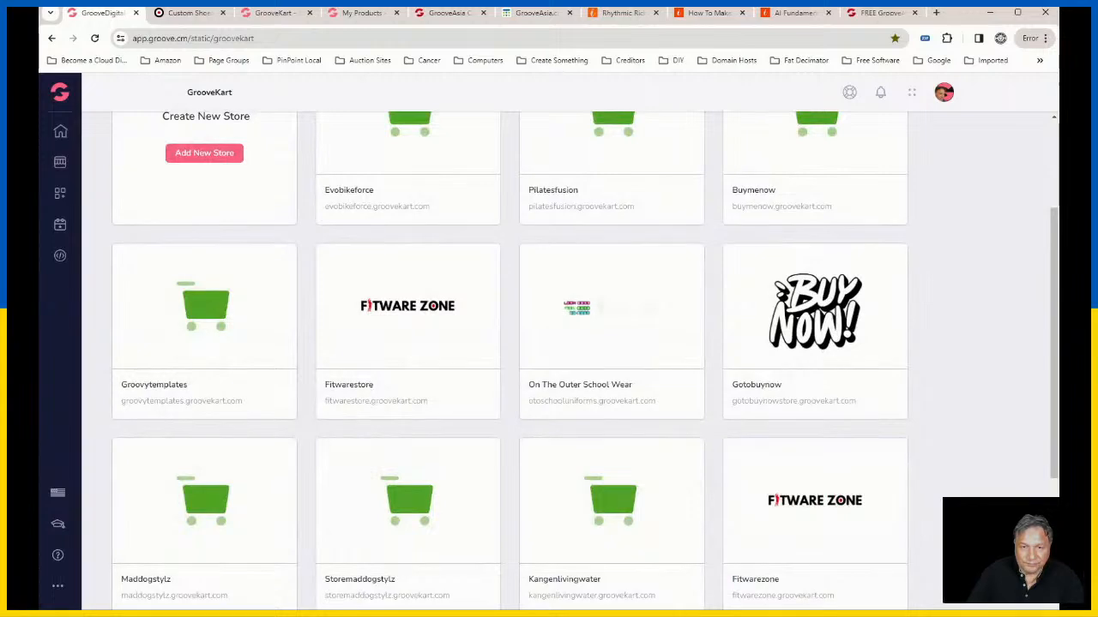
pyautogui.scroll(-3, 809, 311)
pyautogui.moveTo(809, 326)
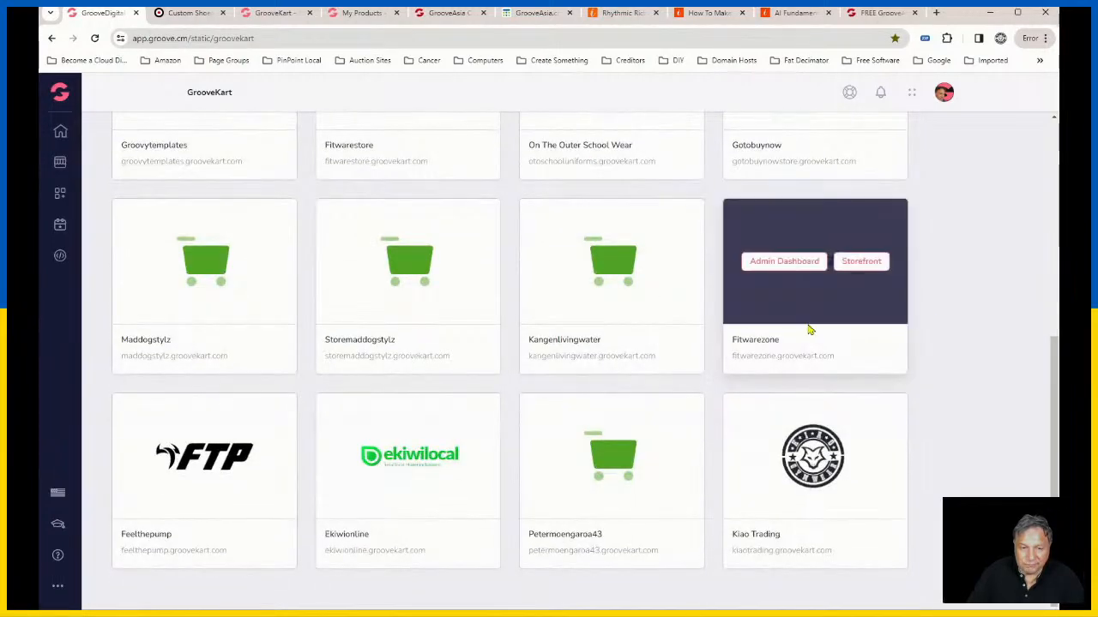
pyautogui.scroll(5, 810, 324)
pyautogui.scroll(-5, 862, 335)
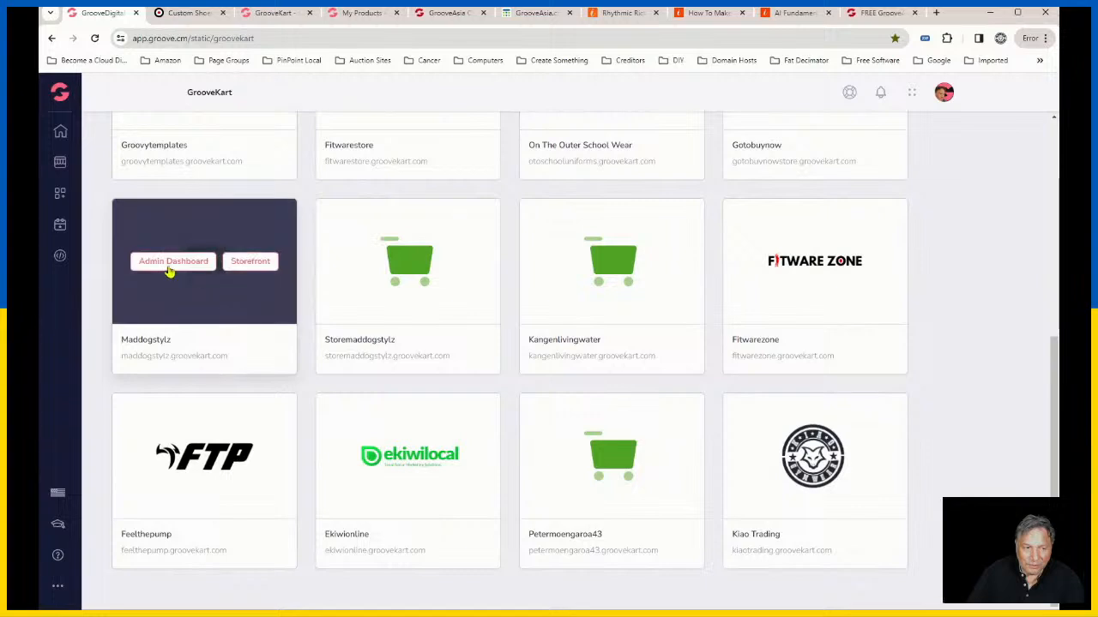
pyautogui.click(172, 263)
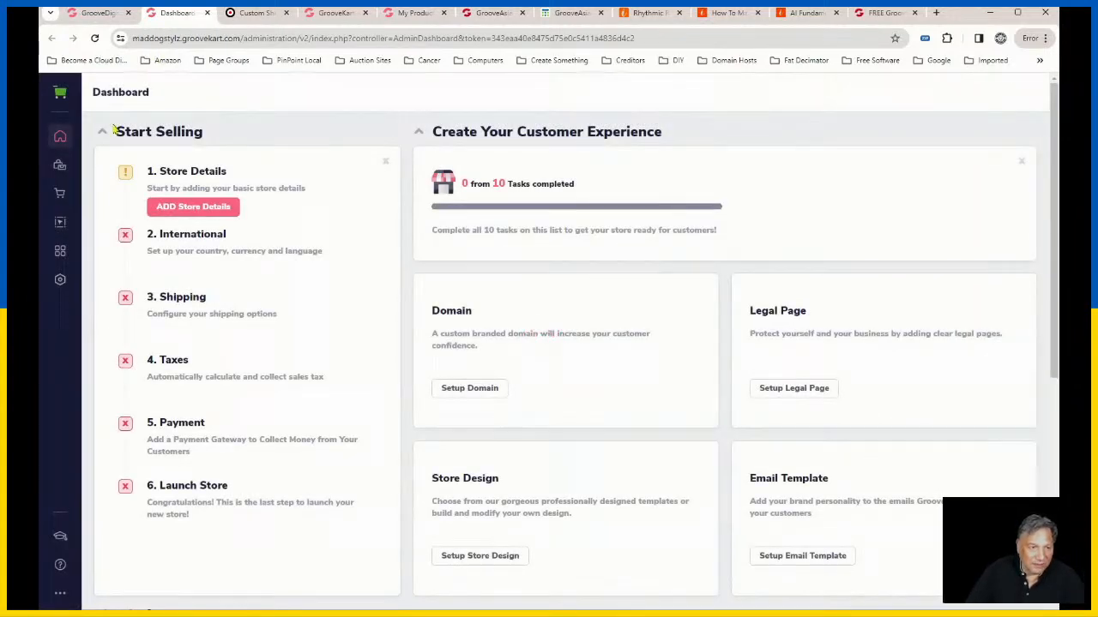
# Step: Open the T-Shirt Dress AOP product from the Maddogstylz product list in the product editor
pyautogui.click(60, 165)
pyautogui.click(120, 155)
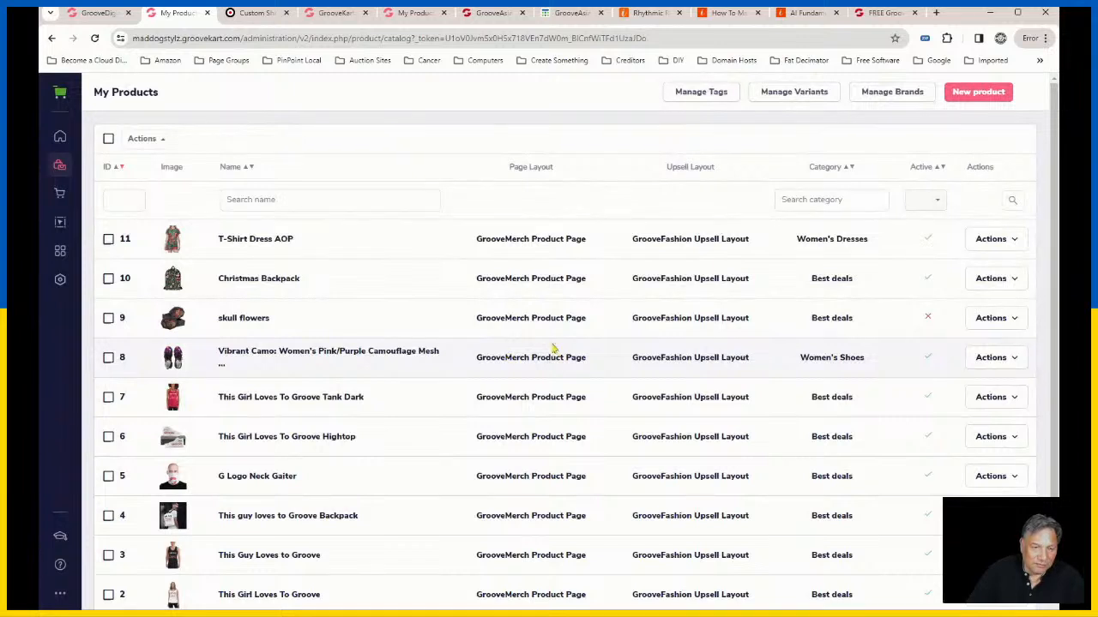
pyautogui.click(263, 247)
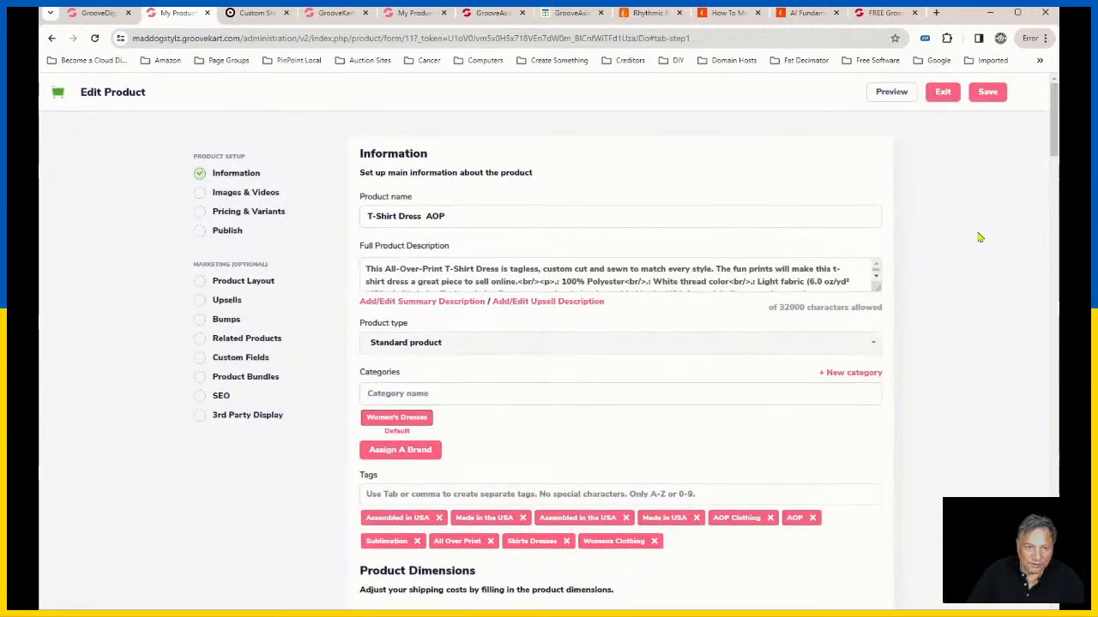
# Step: Examine the category assignment of the T-Shirt Dress AOP product in its product information
pyautogui.scroll(-2, 826, 439)
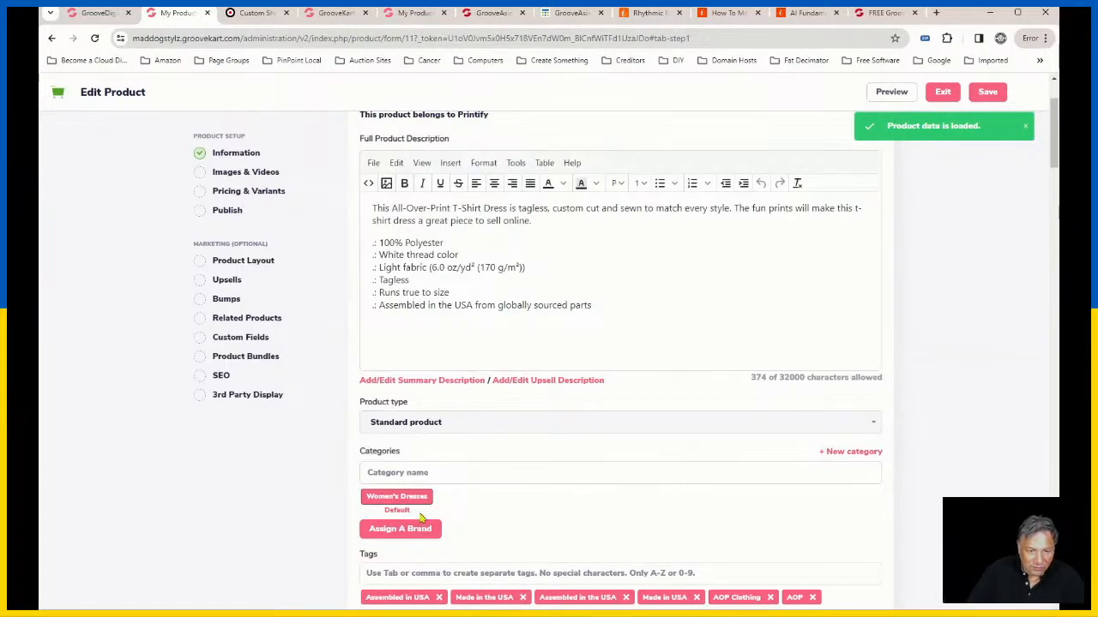
pyautogui.scroll(-2, 432, 391)
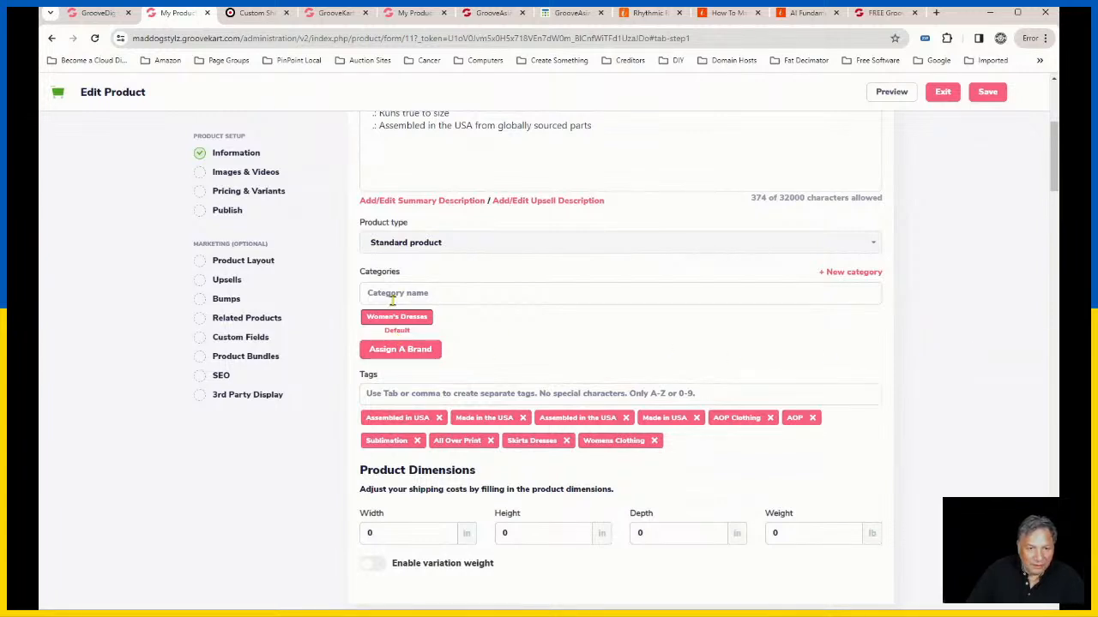
pyautogui.doubleClick(415, 318)
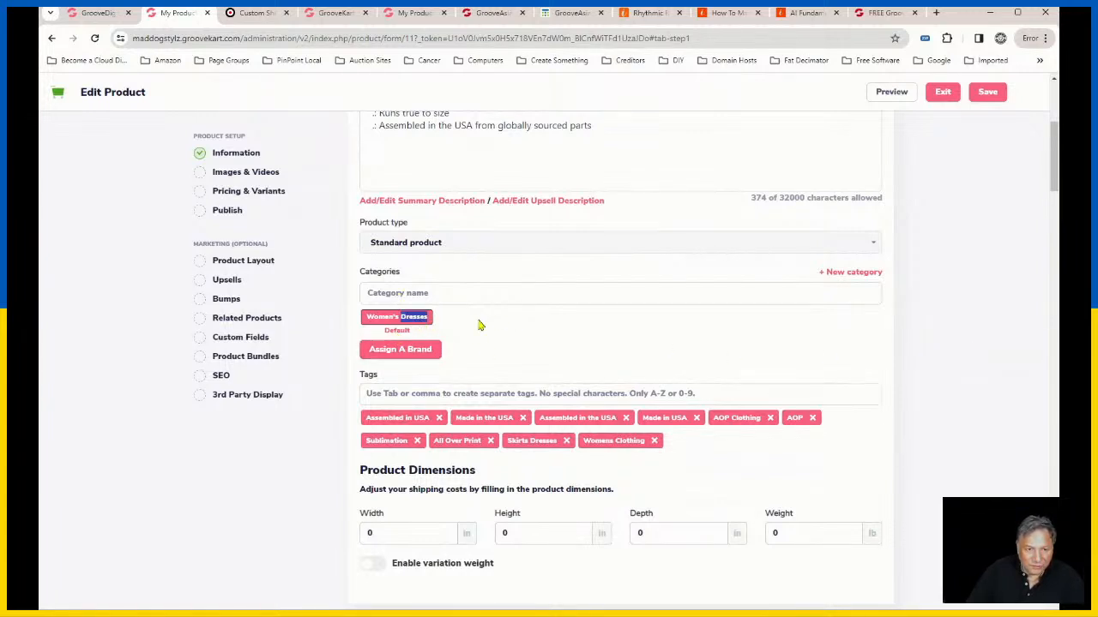
pyautogui.click(374, 318)
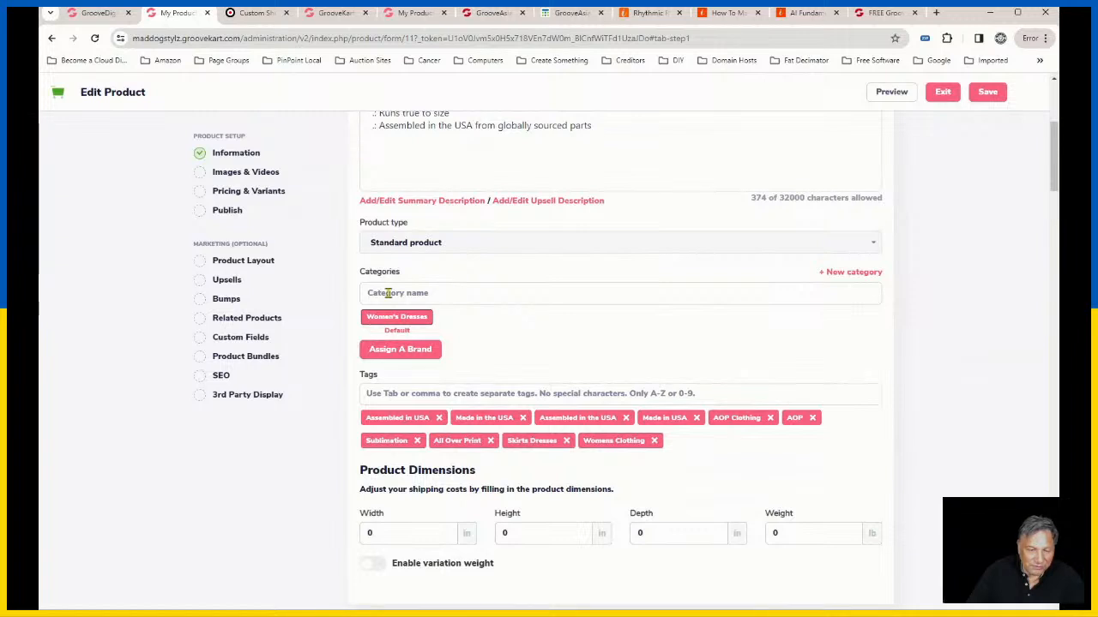
pyautogui.click(390, 295)
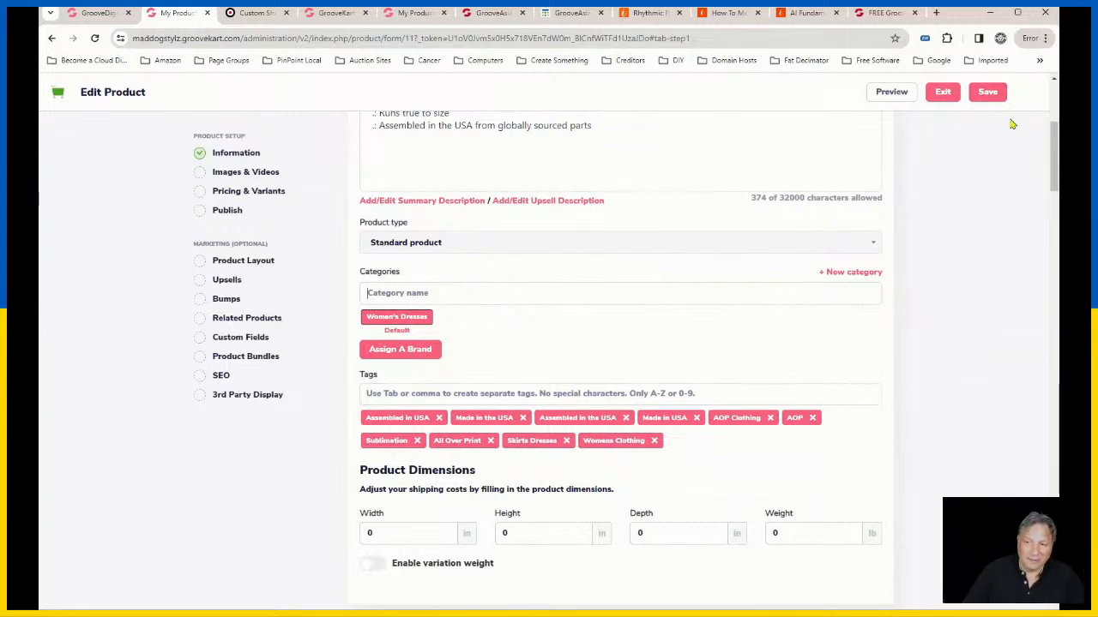
# Step: Look through the product's images, pricing, variants, layout, bundle and SEO sections, and return to its category field
pyautogui.scroll(-3, 749, 444)
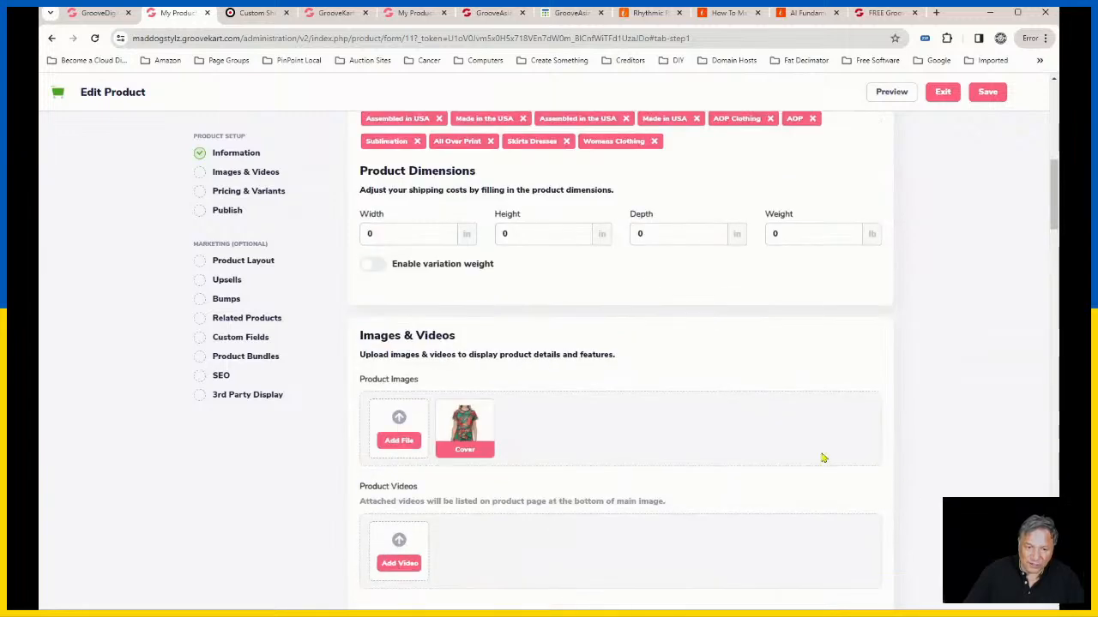
pyautogui.scroll(3, 694, 509)
pyautogui.scroll(1, 716, 509)
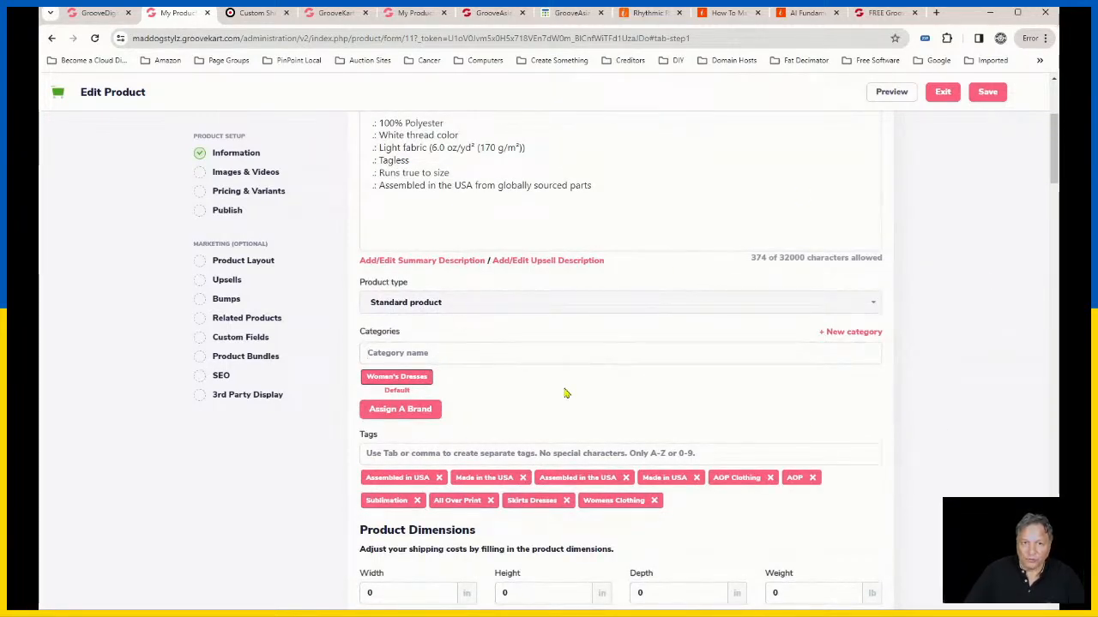
pyautogui.scroll(-2, 712, 437)
pyautogui.scroll(-5, 712, 437)
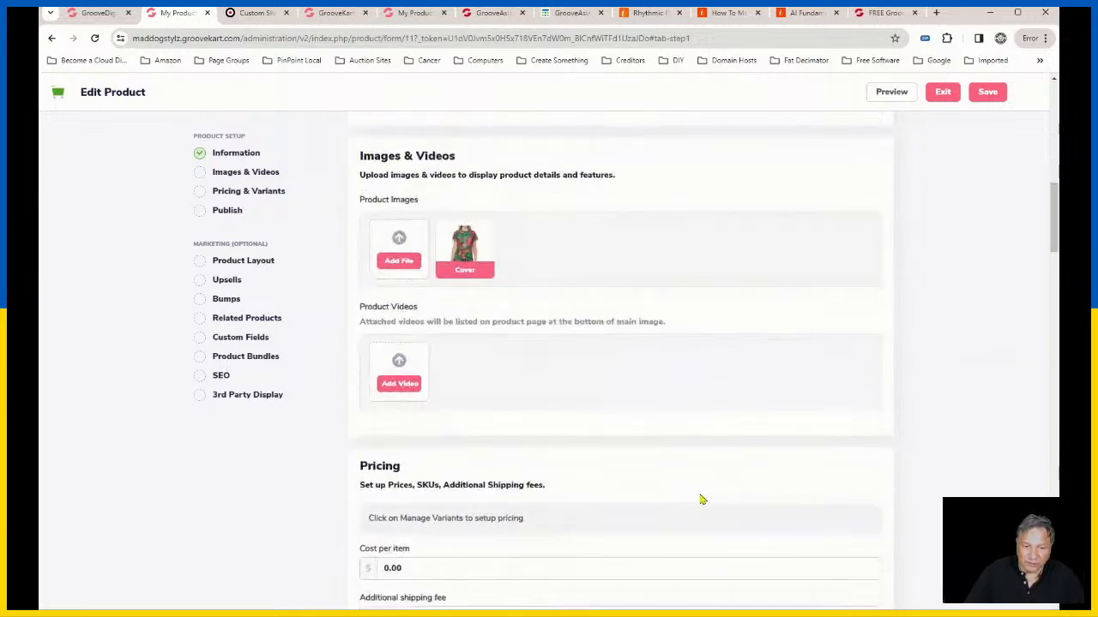
pyautogui.scroll(-2, 833, 495)
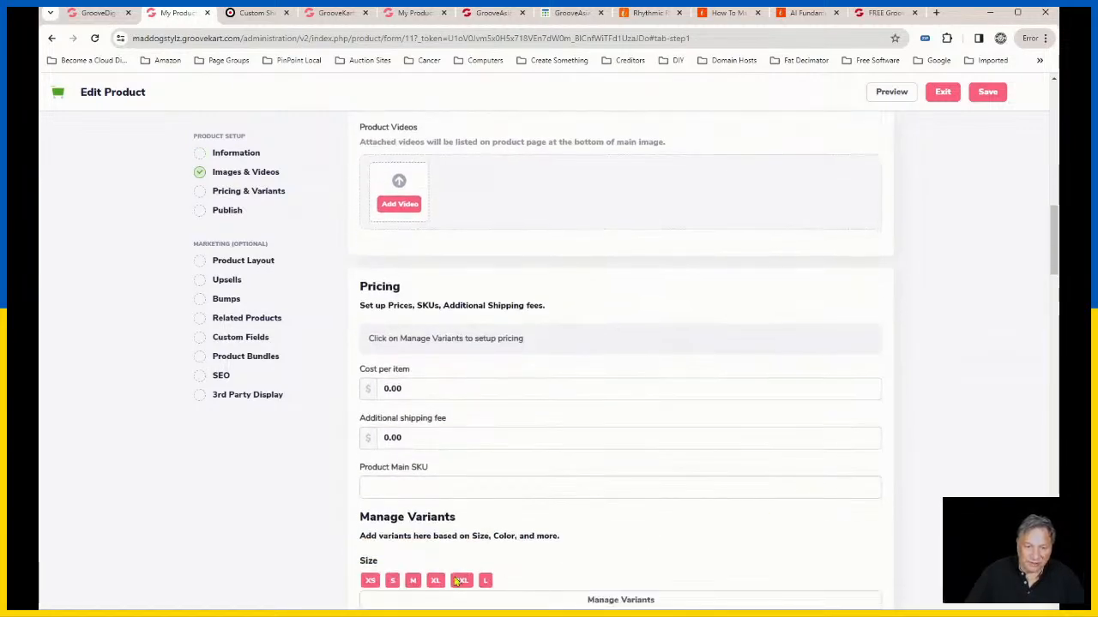
pyautogui.scroll(-3, 821, 513)
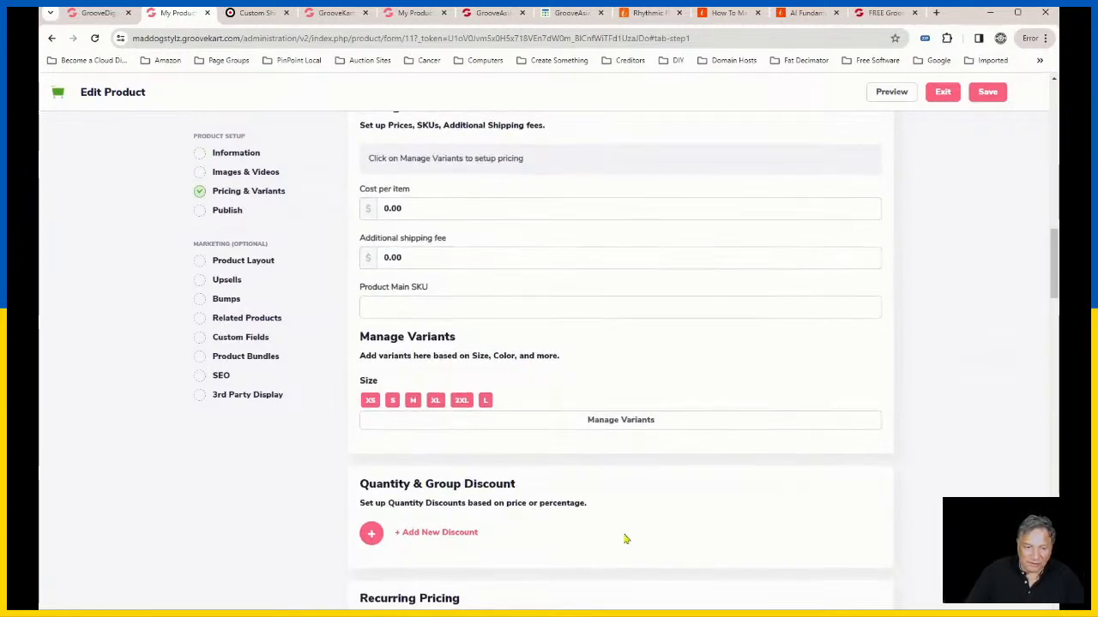
pyautogui.scroll(-20, 588, 374)
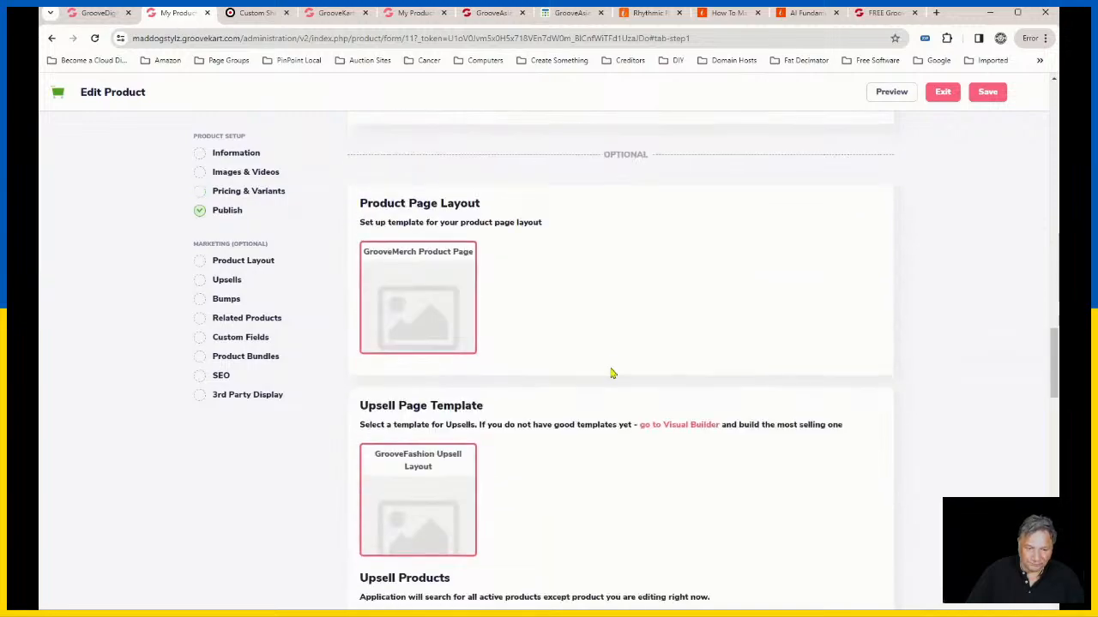
pyautogui.scroll(-6, 619, 377)
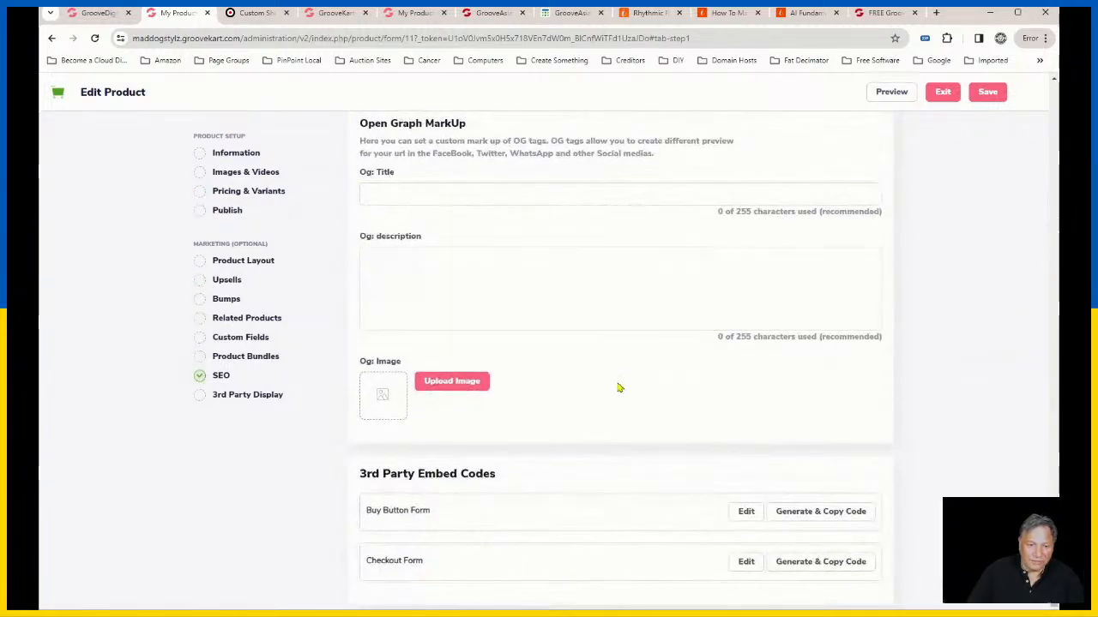
pyautogui.scroll(4, 497, 412)
pyautogui.scroll(3, 493, 386)
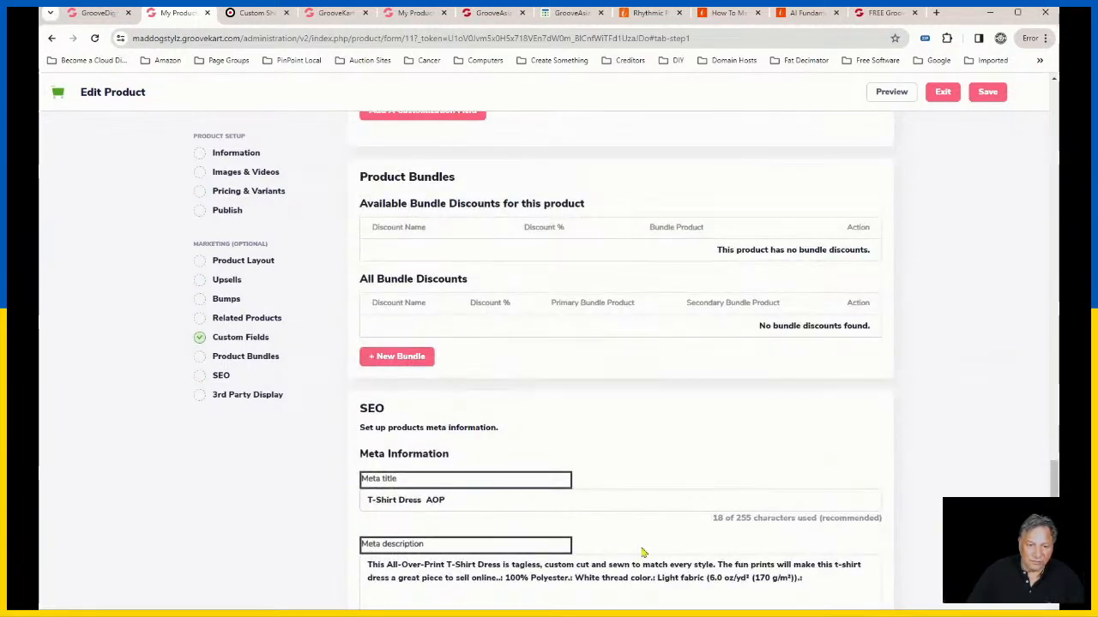
pyautogui.scroll(5, 666, 547)
pyautogui.scroll(20, 682, 480)
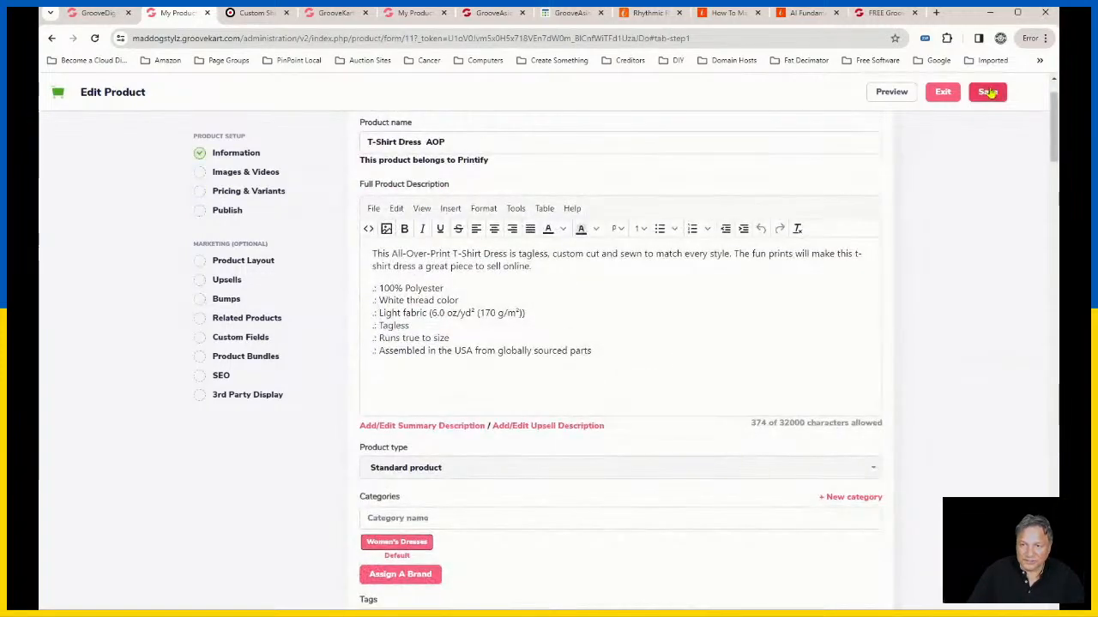
pyautogui.scroll(-3, 554, 501)
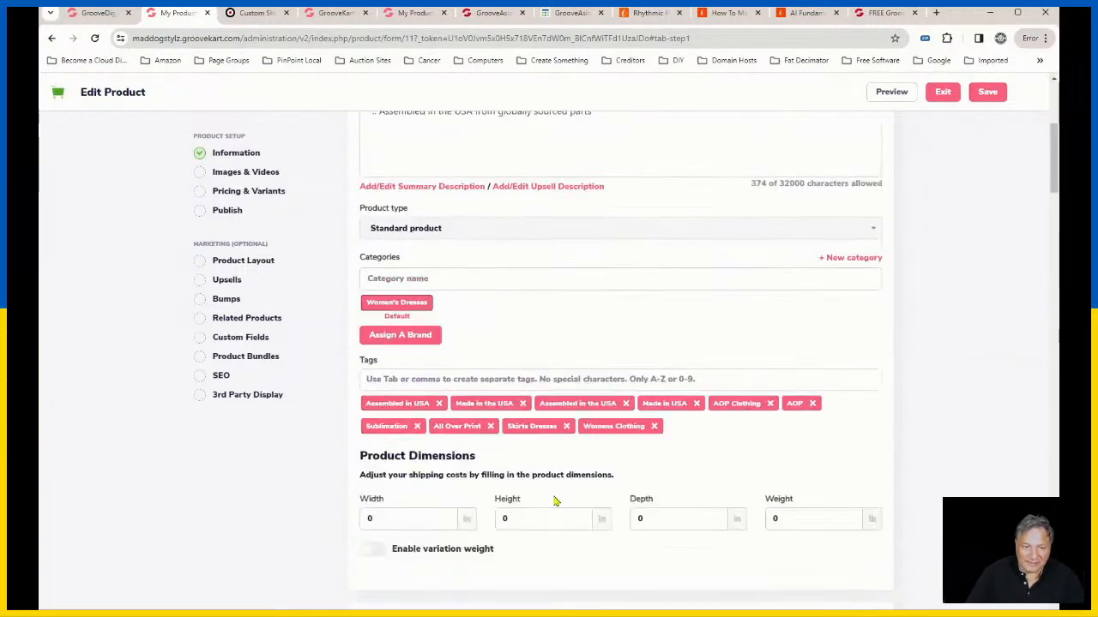
pyautogui.click(412, 281)
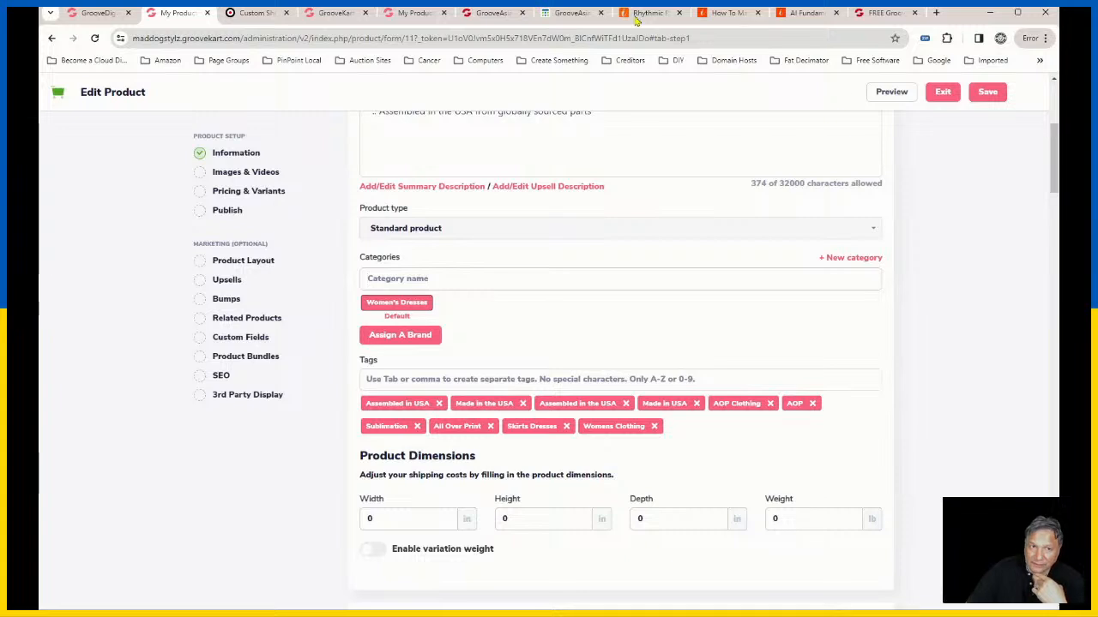
# Step: Return to the Fitwarestore storefront and check the sub-items of the Catalog menu
pyautogui.click(254, 13)
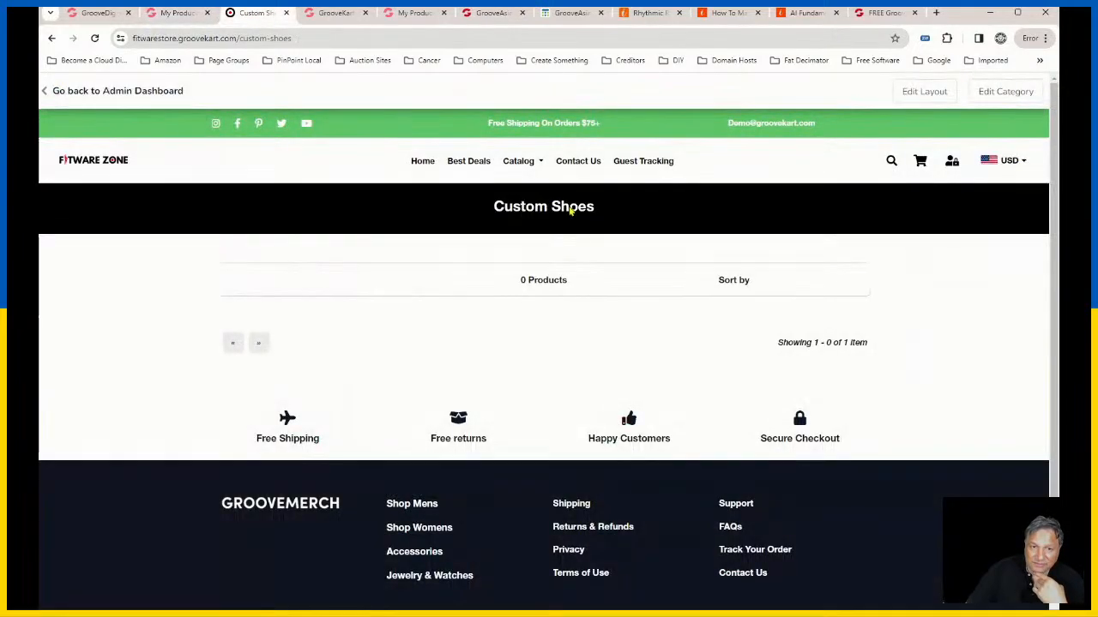
pyautogui.moveTo(537, 167)
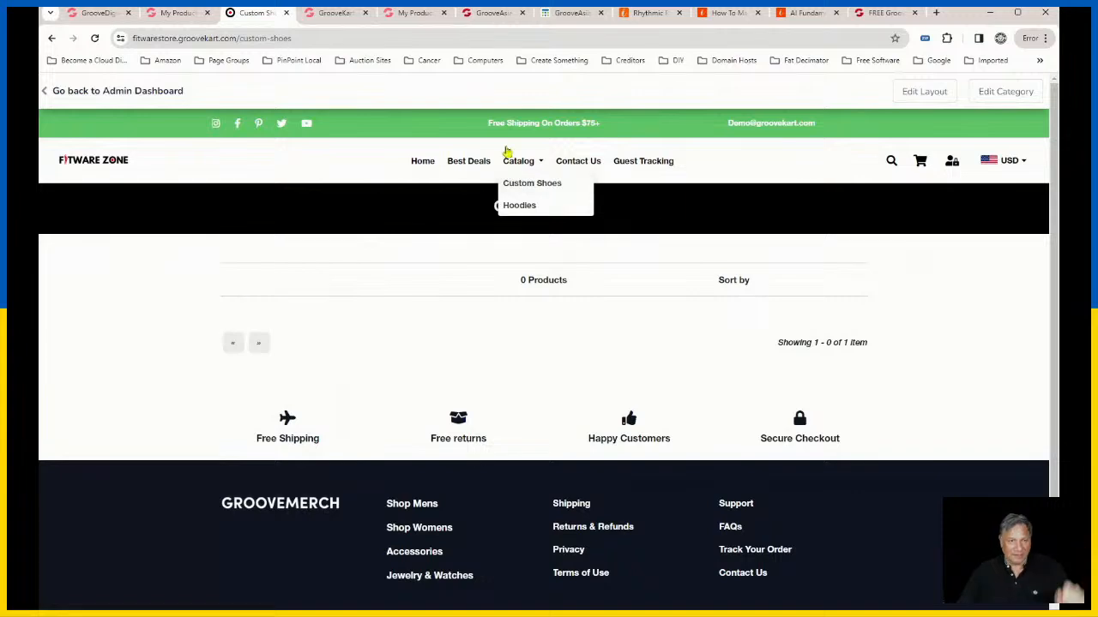
# Step: In the Fitwarestore visual builder's site navigation, rename the New Menu item as Running Shoes
pyautogui.click(334, 12)
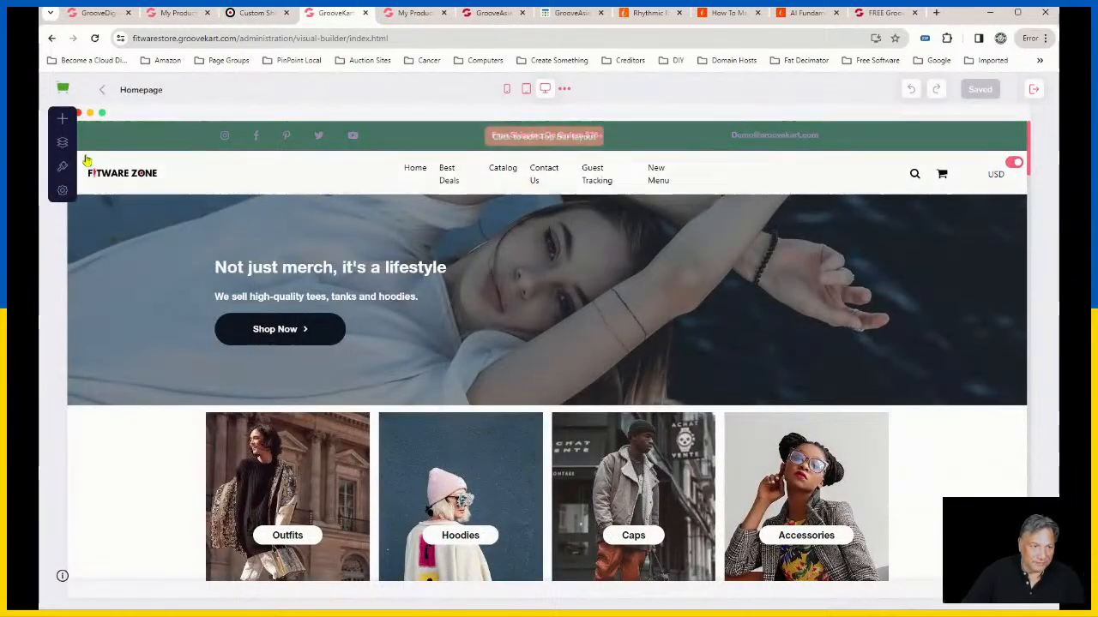
pyautogui.click(62, 142)
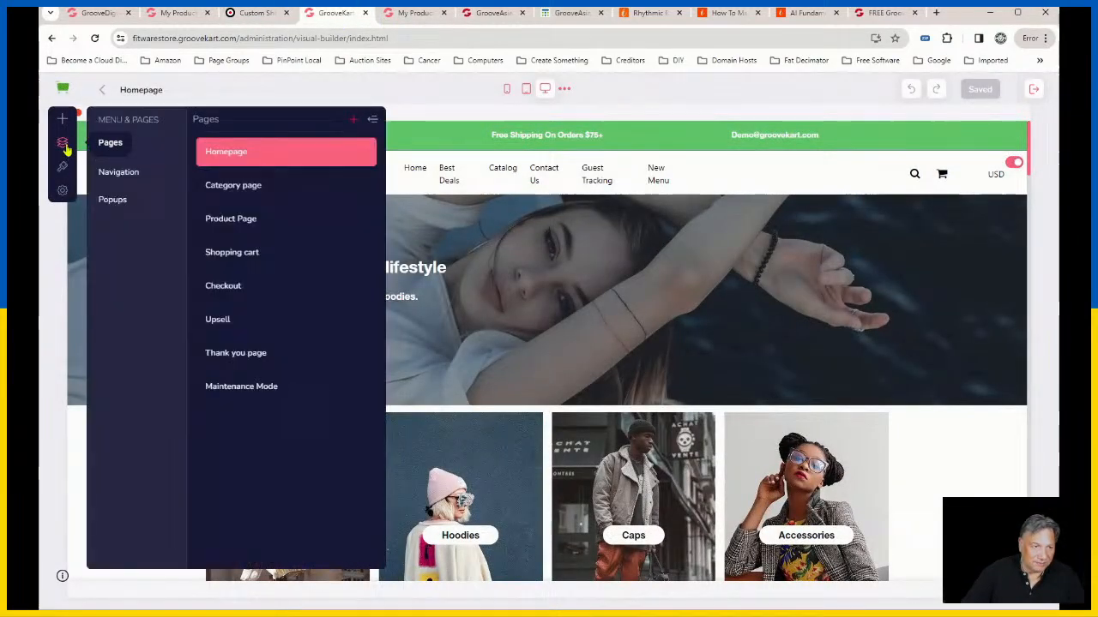
pyautogui.click(128, 179)
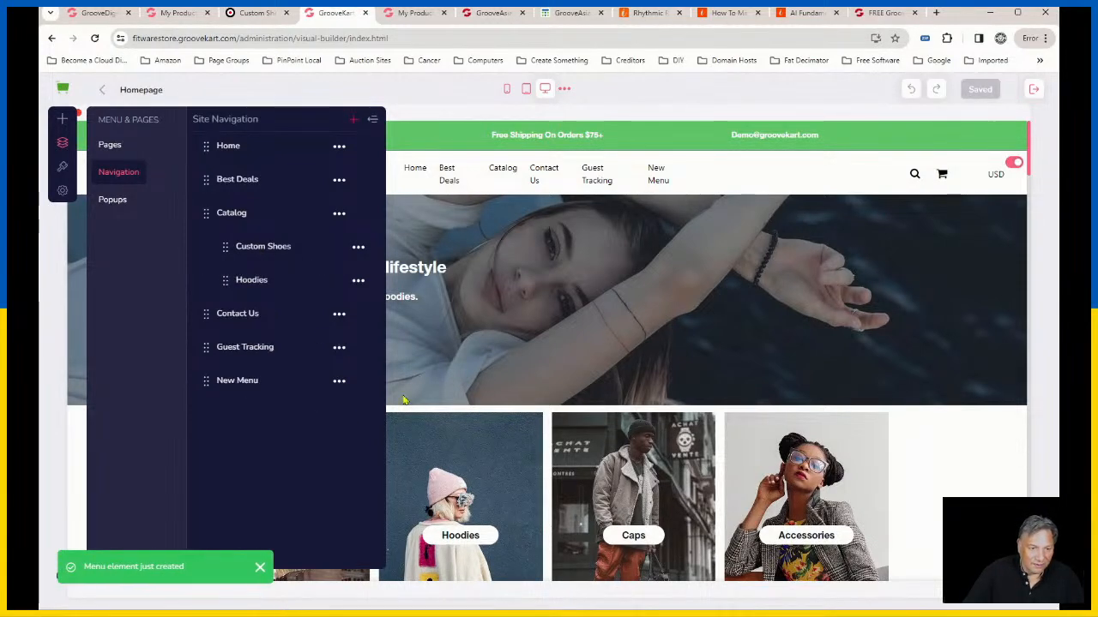
pyautogui.click(340, 381)
pyautogui.click(238, 409)
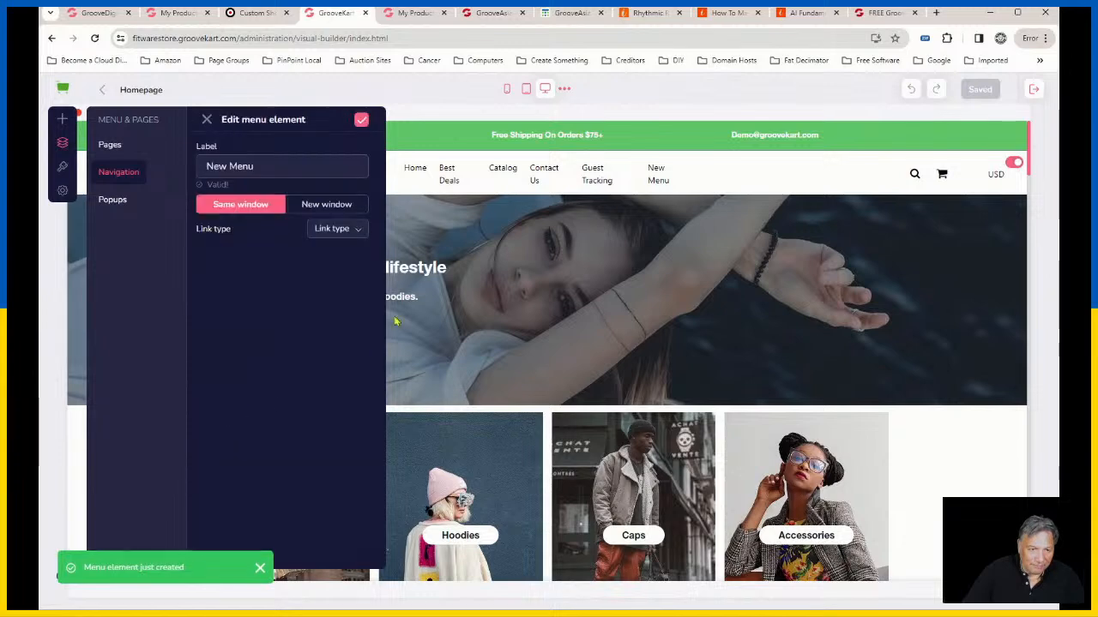
pyautogui.tripleClick(231, 166)
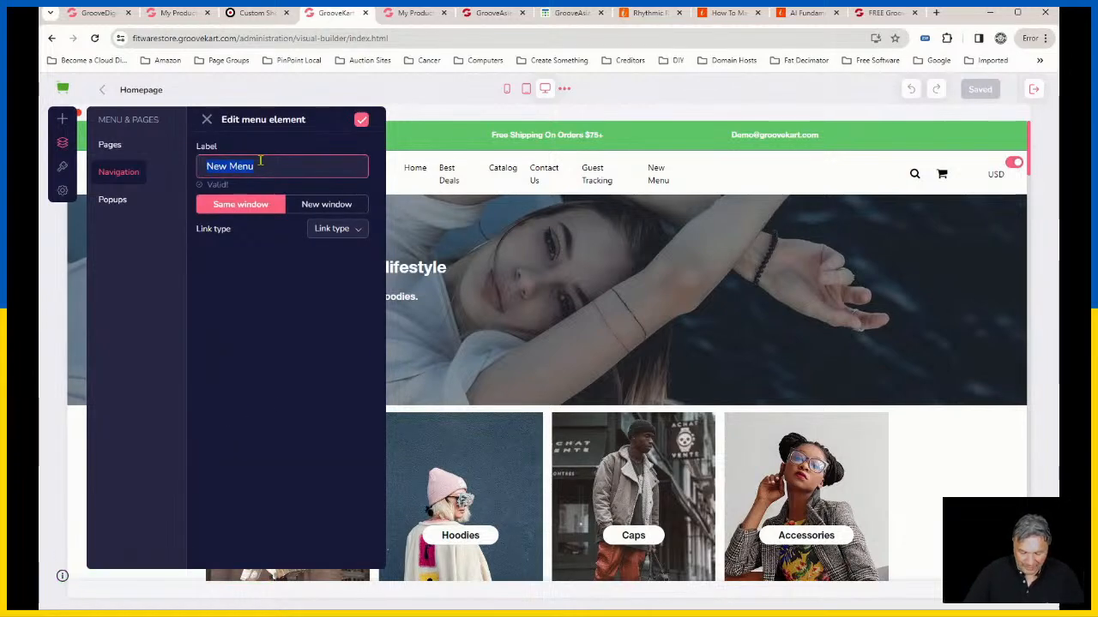
pyautogui.write('R')
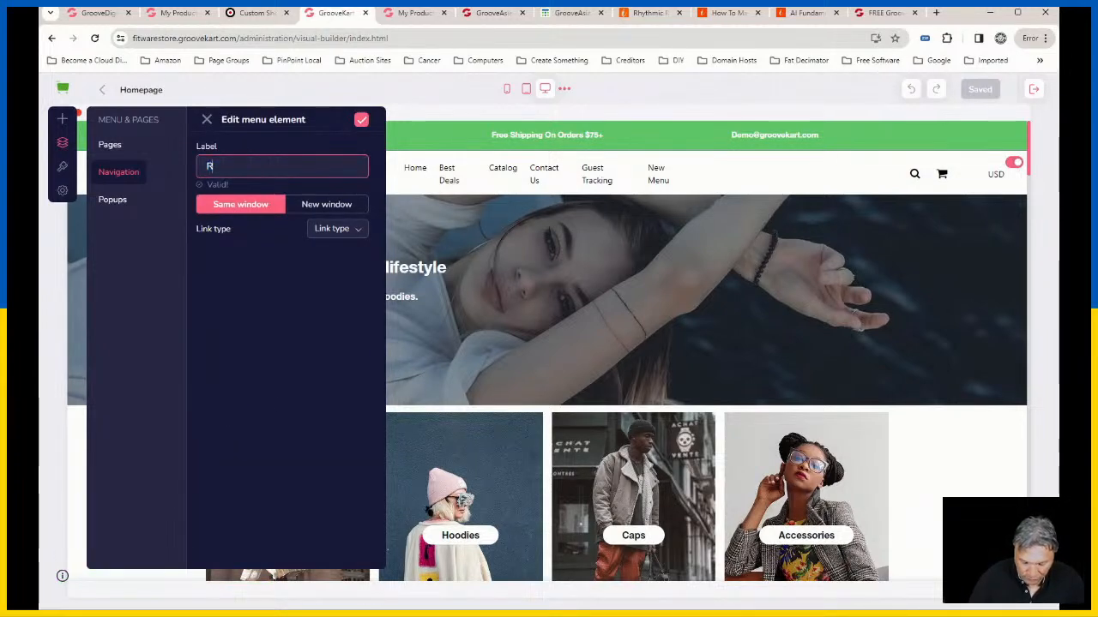
pyautogui.write('unning Shoes')
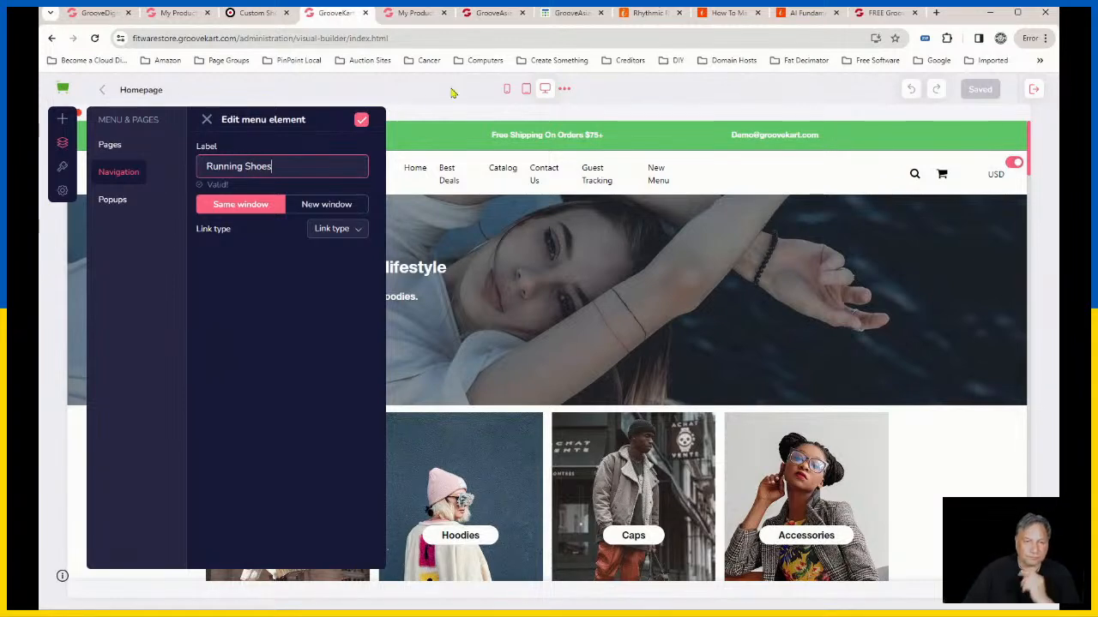
pyautogui.click(361, 120)
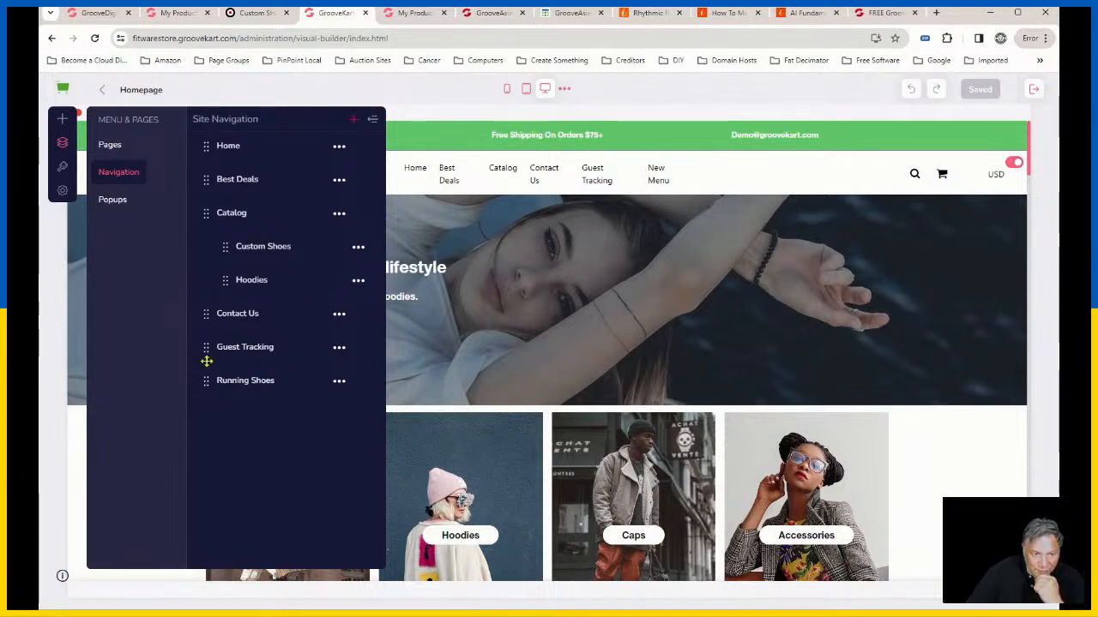
# Step: Nest the Running Shoes item beneath Custom Shoes in the Catalog menu and close the site navigation
pyautogui.moveTo(208, 381); pyautogui.dragTo(209, 380)
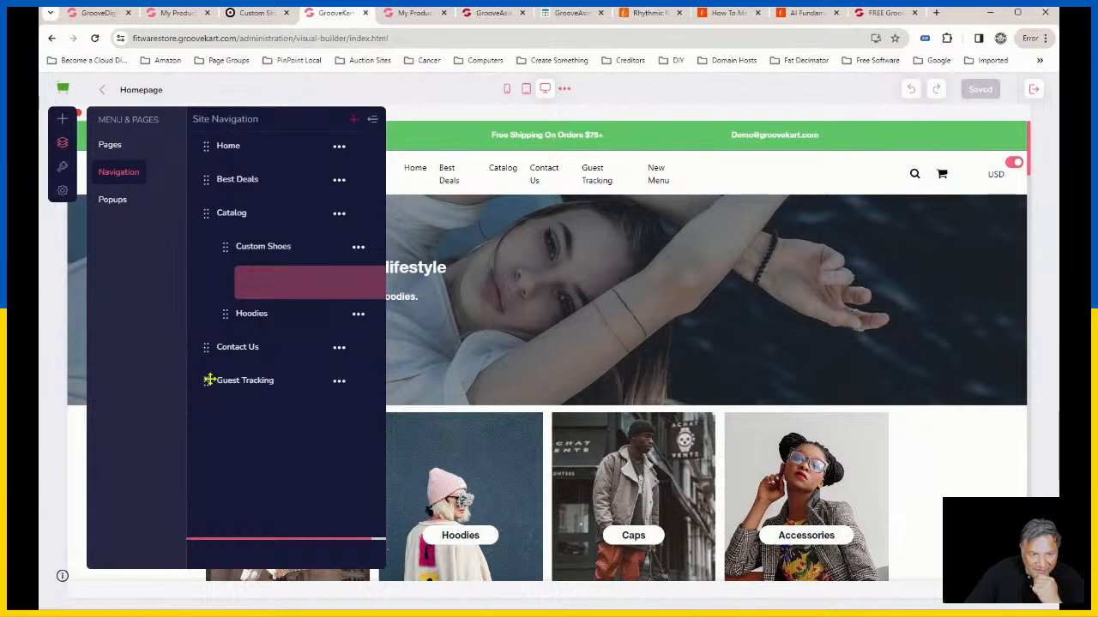
pyautogui.moveTo(358, 283); pyautogui.dragTo(358, 289)
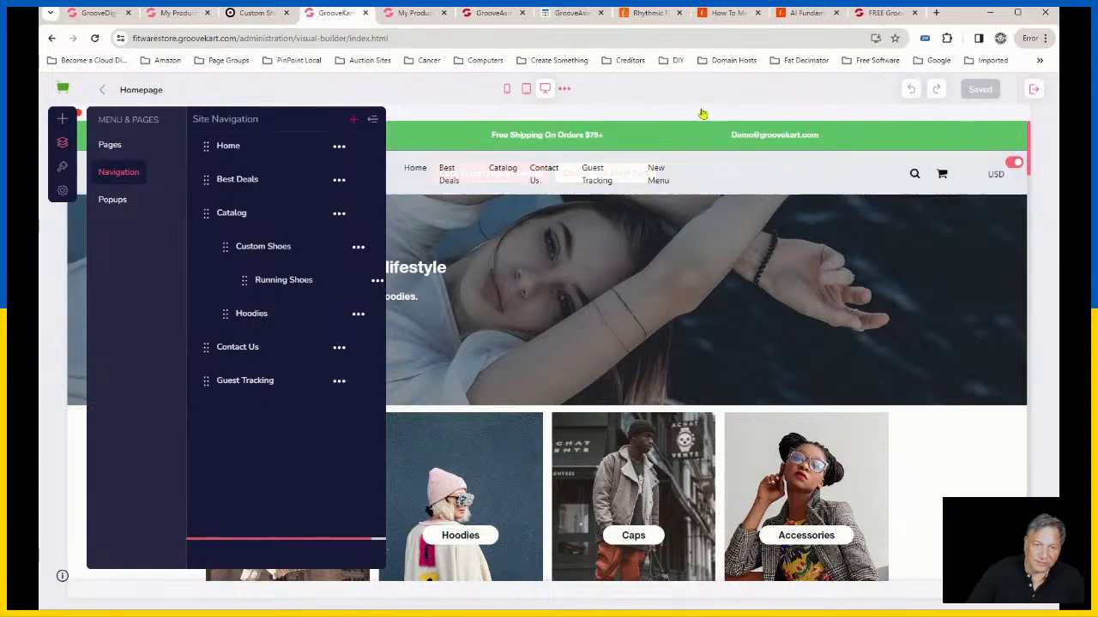
pyautogui.click(371, 119)
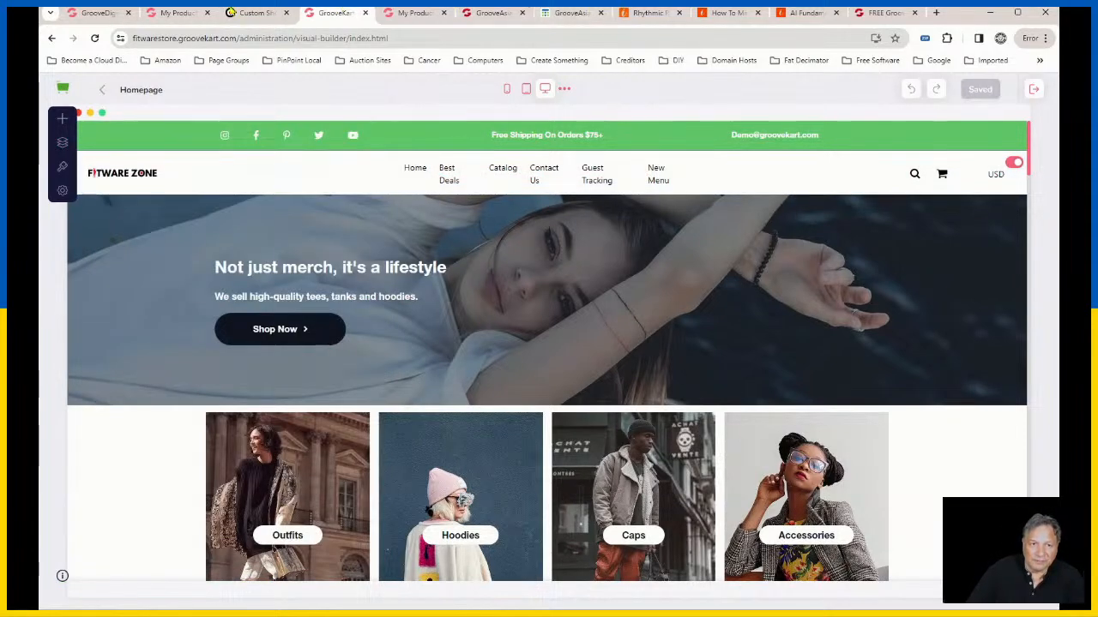
# Step: Reload the storefront's Custom Shoes page and check the Catalog menu for the nested item
pyautogui.click(257, 12)
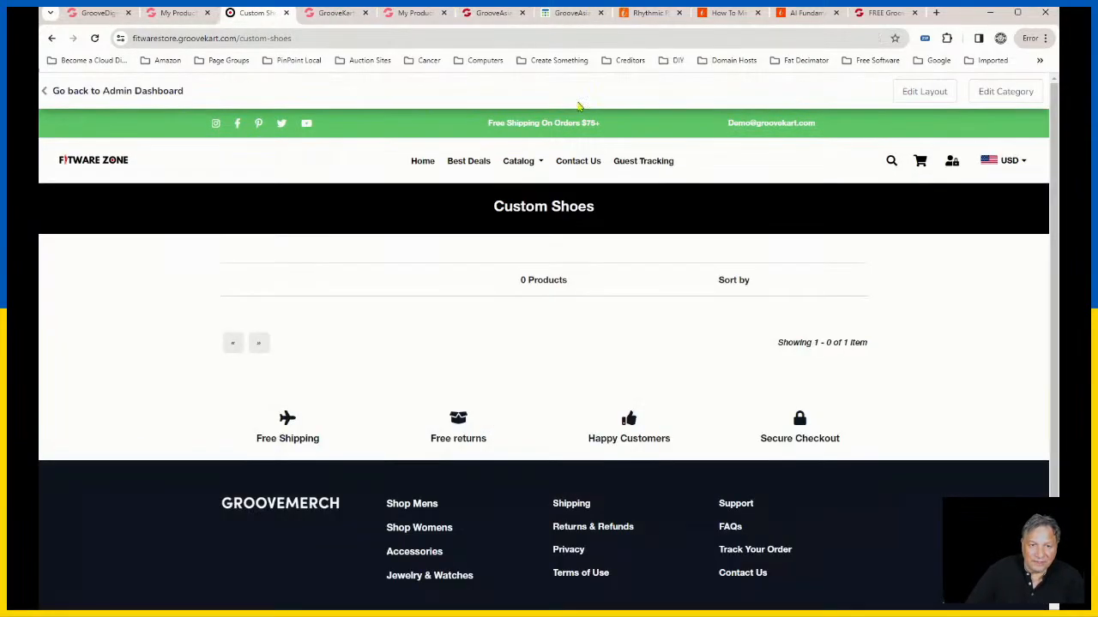
pyautogui.click(95, 37)
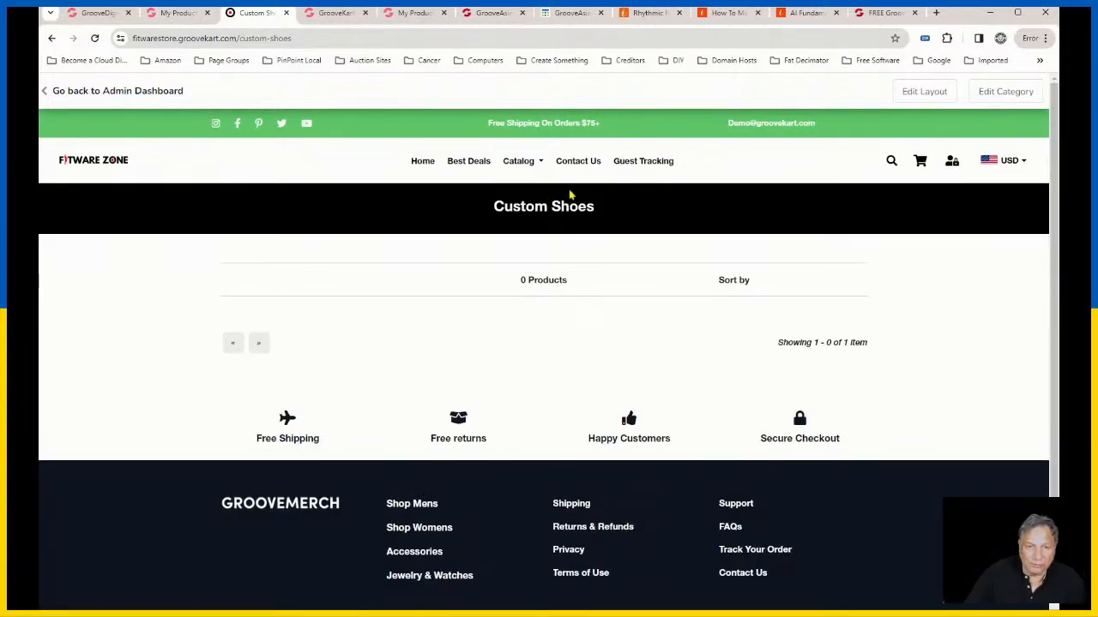
pyautogui.moveTo(525, 185)
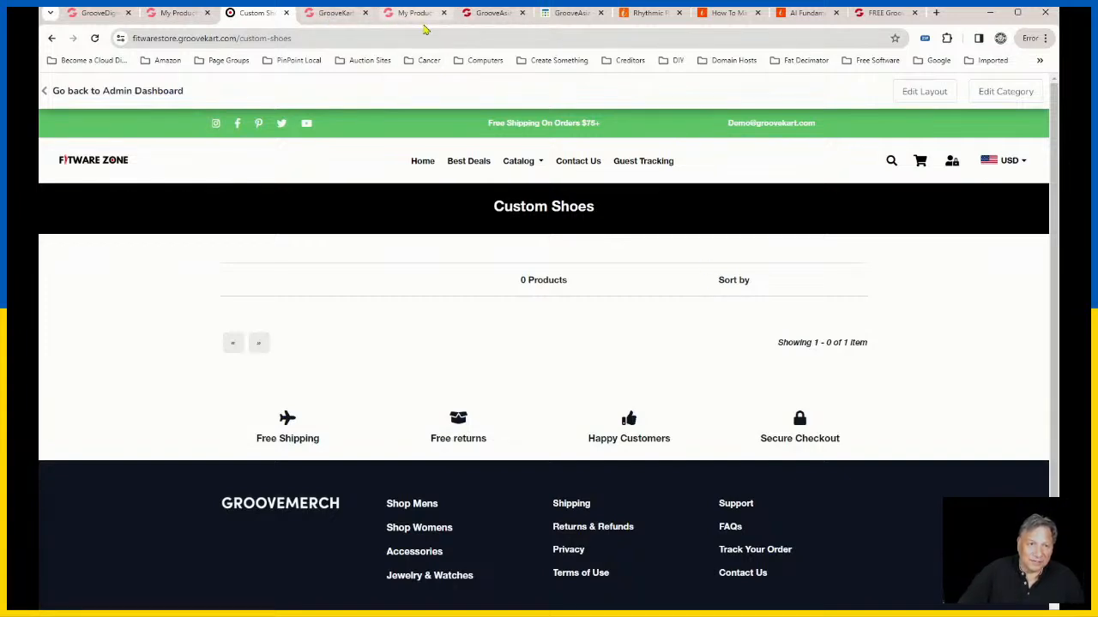
# Step: View the GrooveAsia events calendar and look through the GrooveAsia Resources page
pyautogui.click(573, 12)
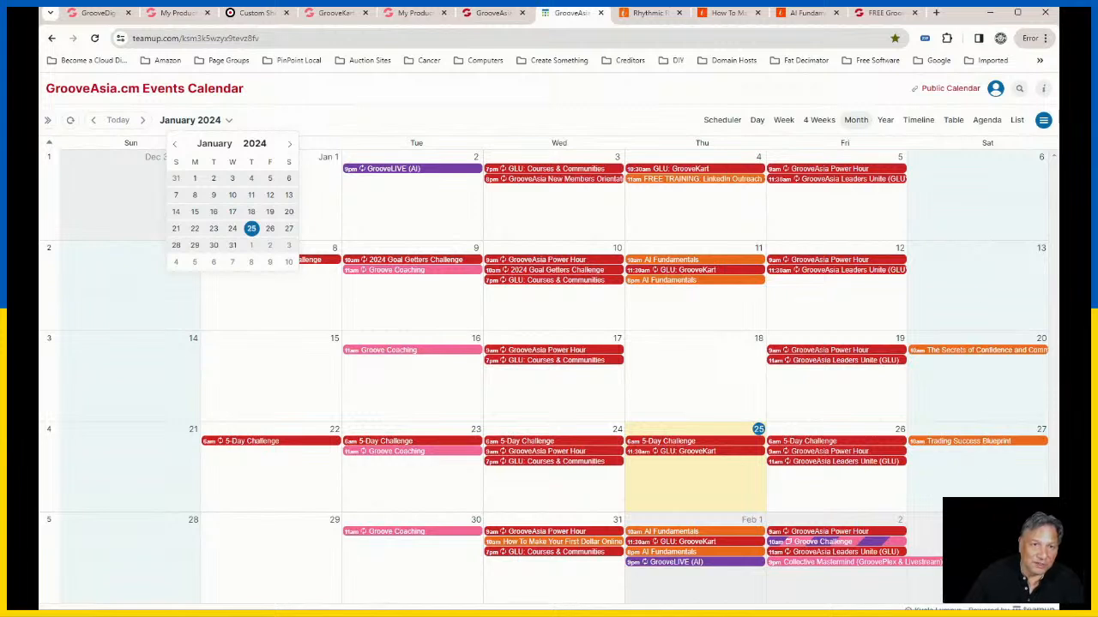
pyautogui.click(493, 12)
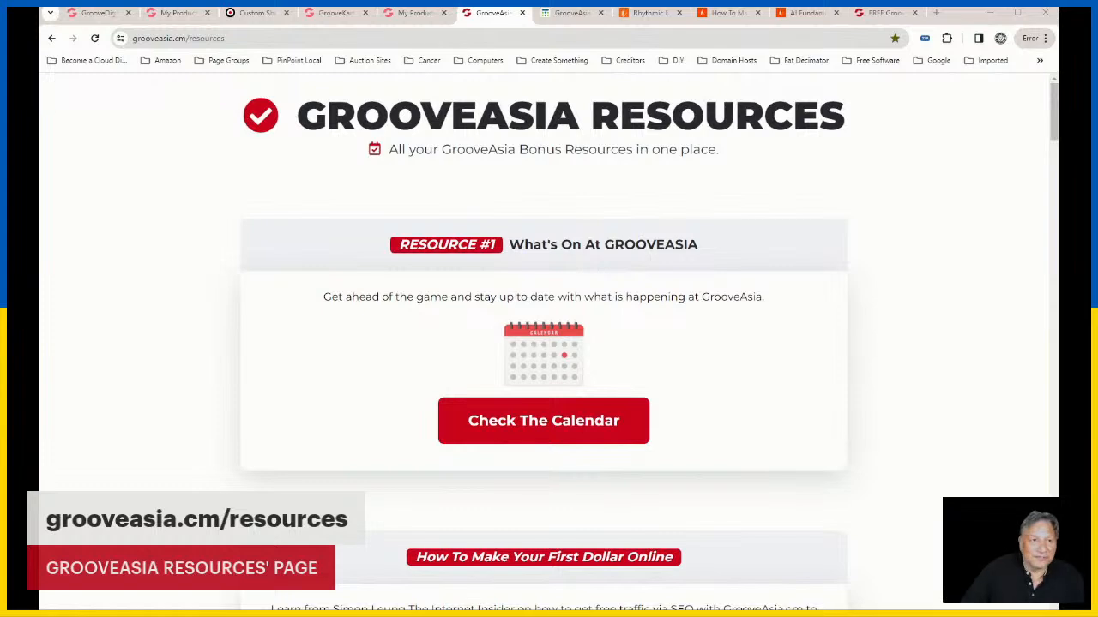
pyautogui.scroll(-2, 738, 399)
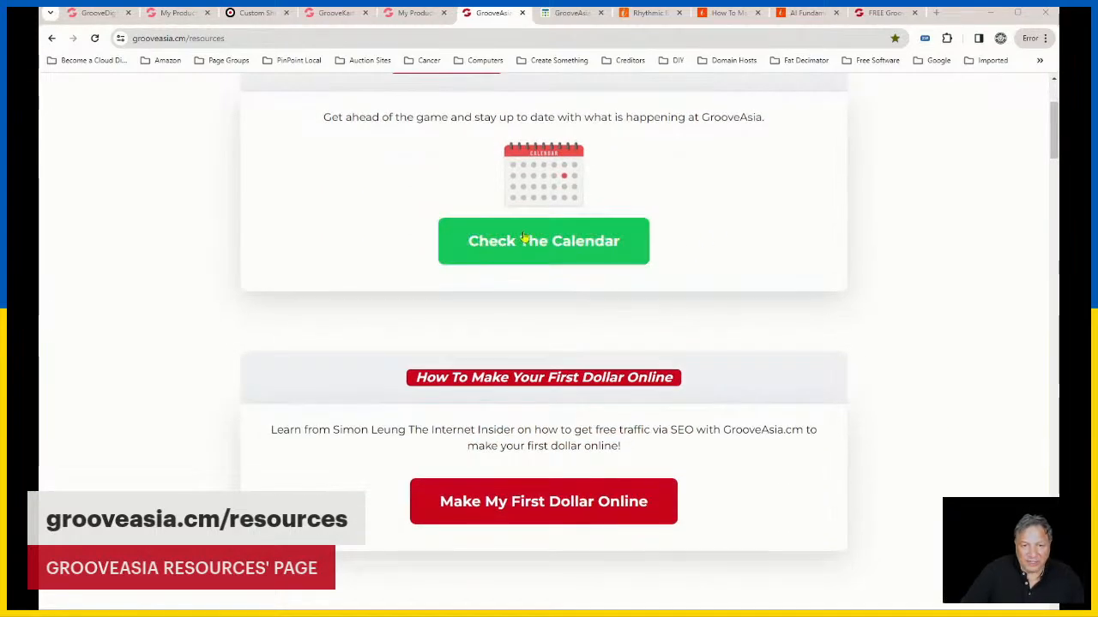
# Step: Open the events calendar from the GrooveAsia Resources page and look over the iSummit Trading Success Blueprint webinar page
pyautogui.click(522, 243)
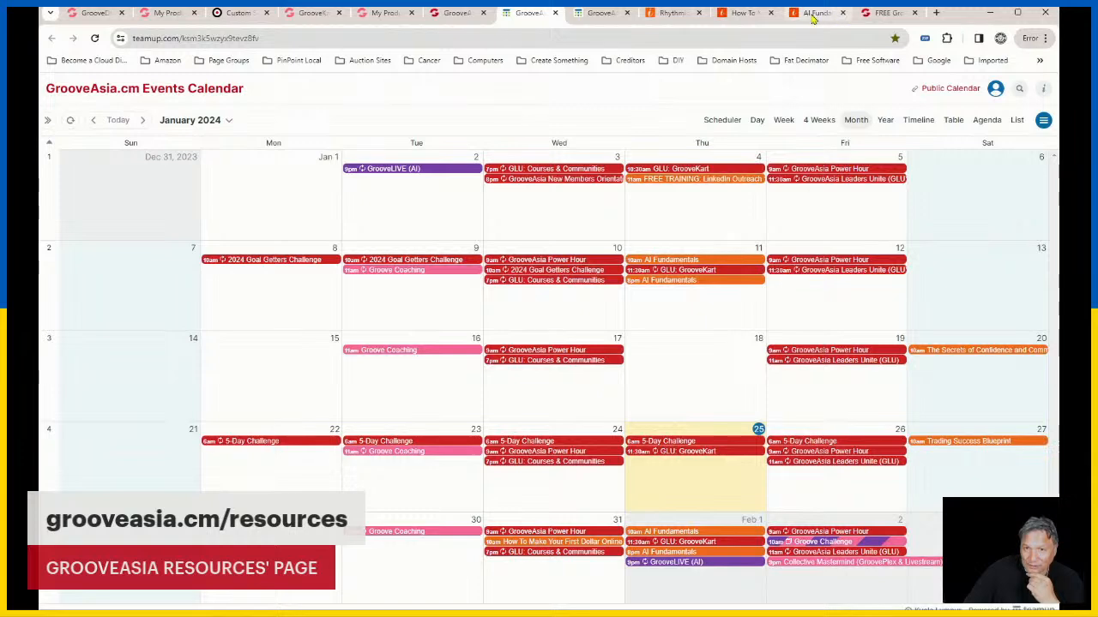
pyautogui.click(671, 12)
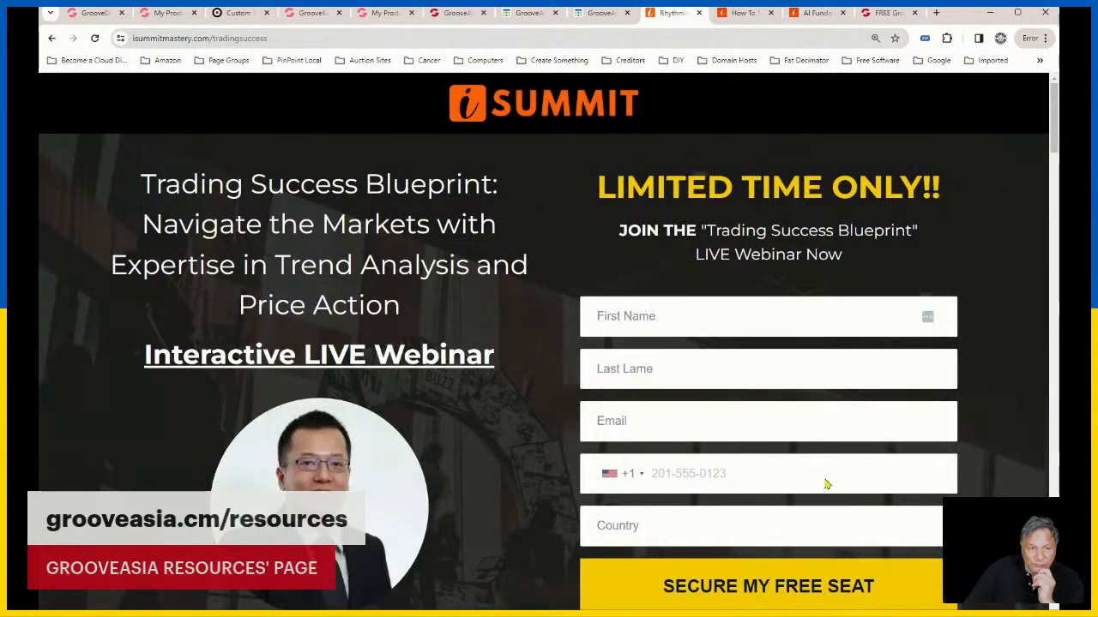
pyautogui.scroll(-3, 554, 455)
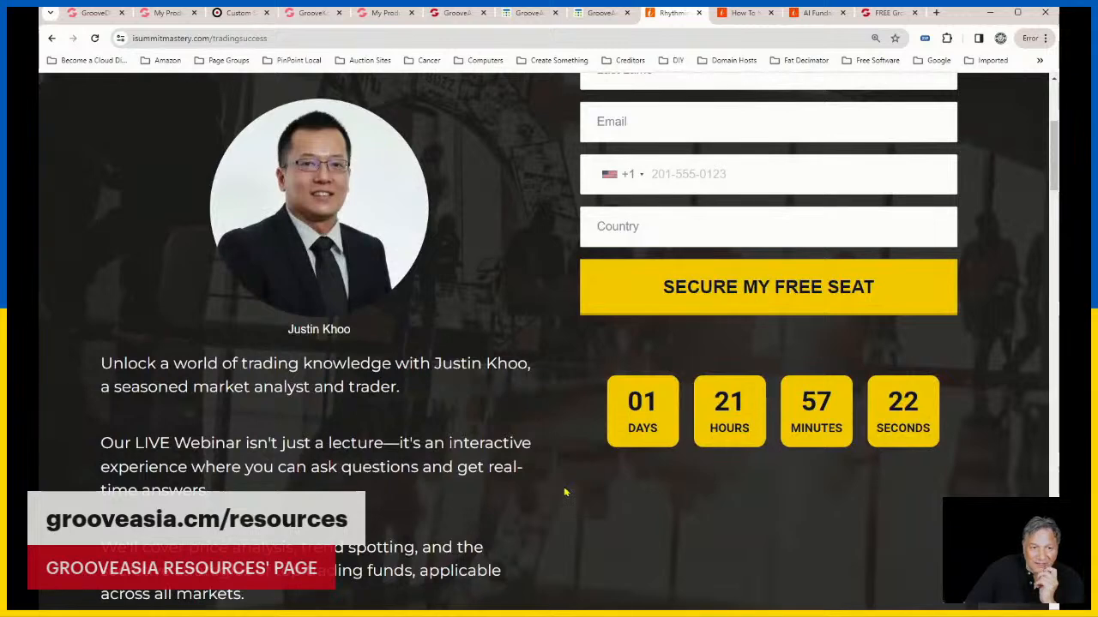
pyautogui.scroll(3, 564, 492)
pyautogui.scroll(1, 591, 497)
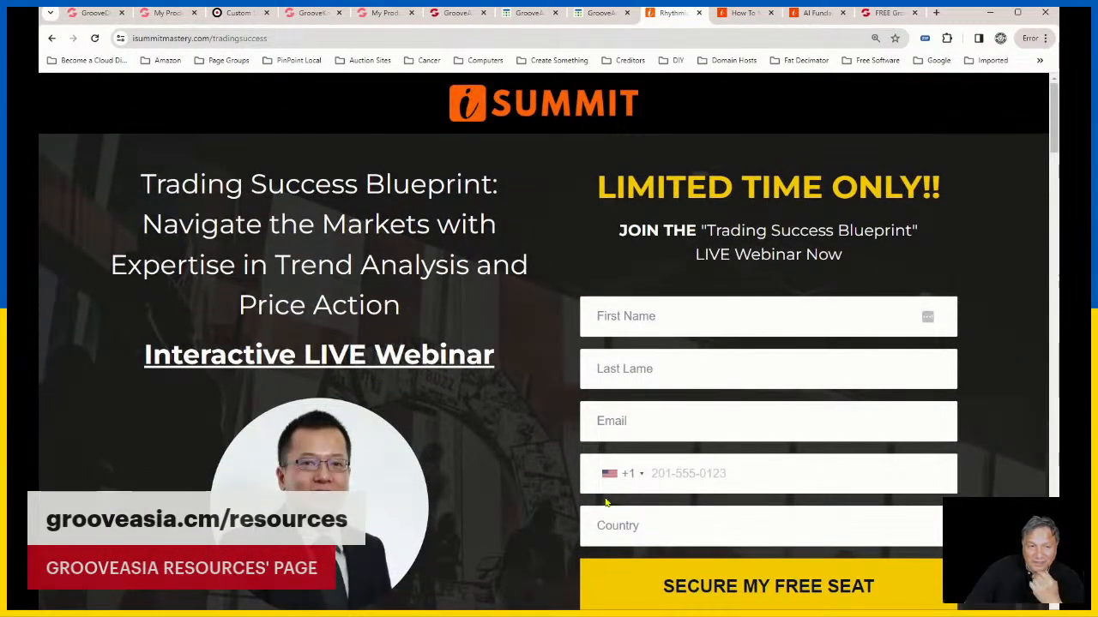
pyautogui.scroll(-1, 605, 503)
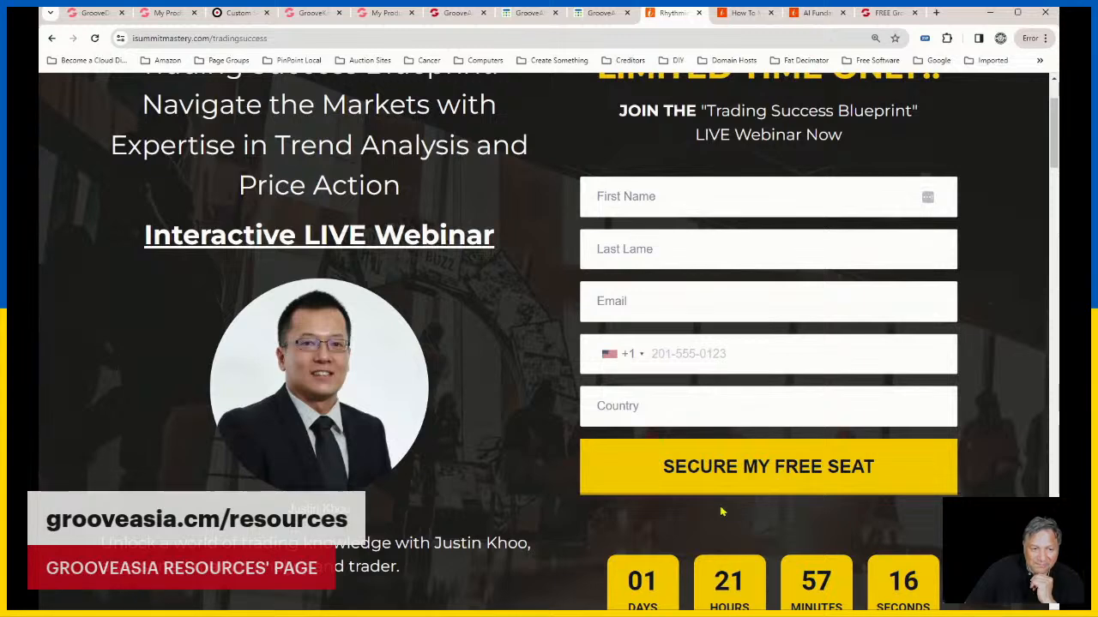
pyautogui.scroll(-1, 721, 512)
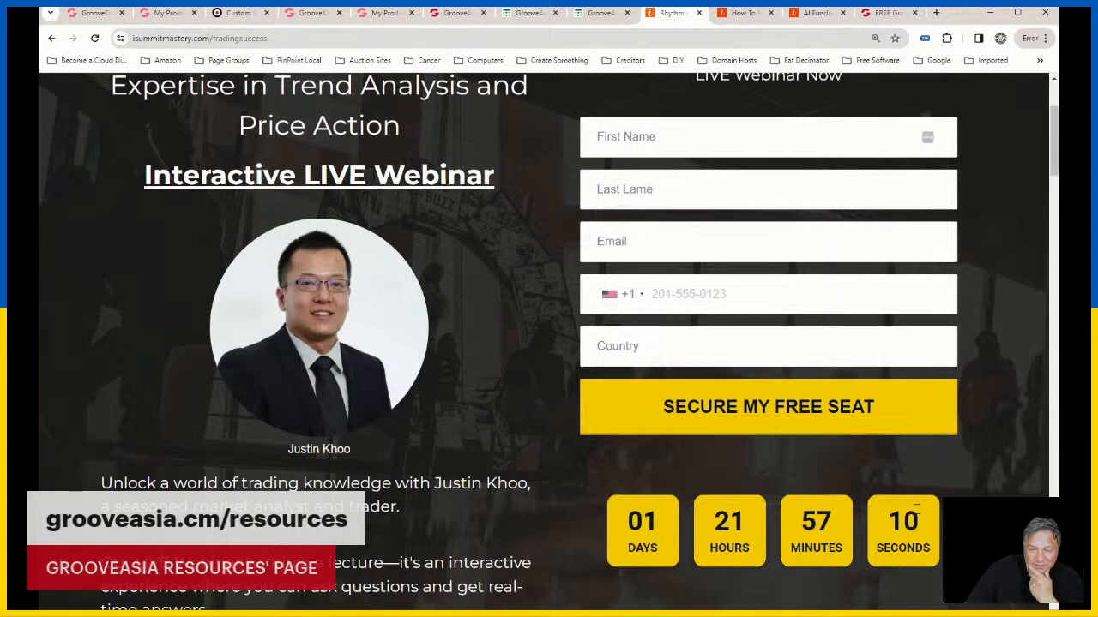
pyautogui.scroll(-3, 917, 507)
pyautogui.scroll(5, 918, 505)
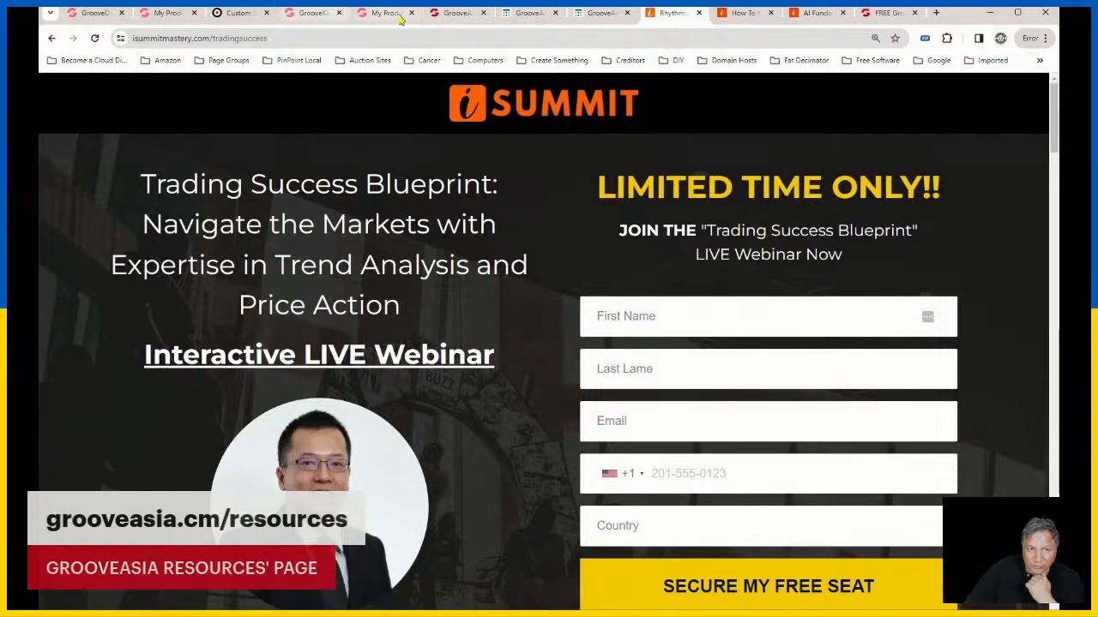
# Step: Return to the GrooveAsia Resources page and review its resource sections, from the calendar to New Members Orientation
pyautogui.click(450, 14)
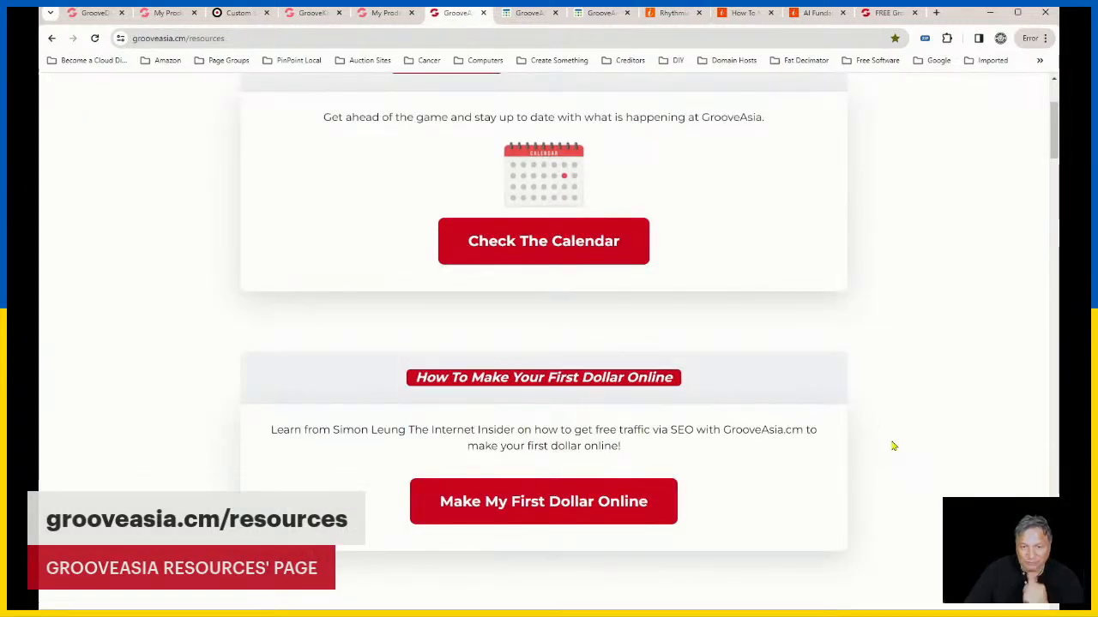
pyautogui.scroll(2, 884, 431)
pyautogui.scroll(-6, 889, 426)
pyautogui.scroll(-5, 895, 423)
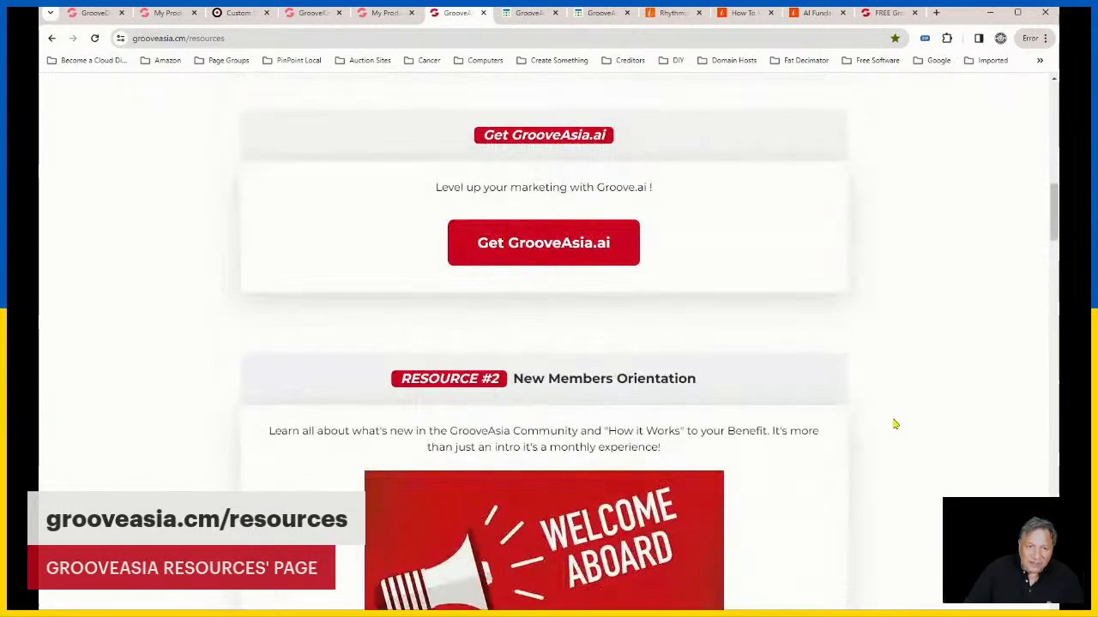
pyautogui.scroll(3, 892, 424)
pyautogui.scroll(1, 876, 367)
pyautogui.scroll(3, 876, 366)
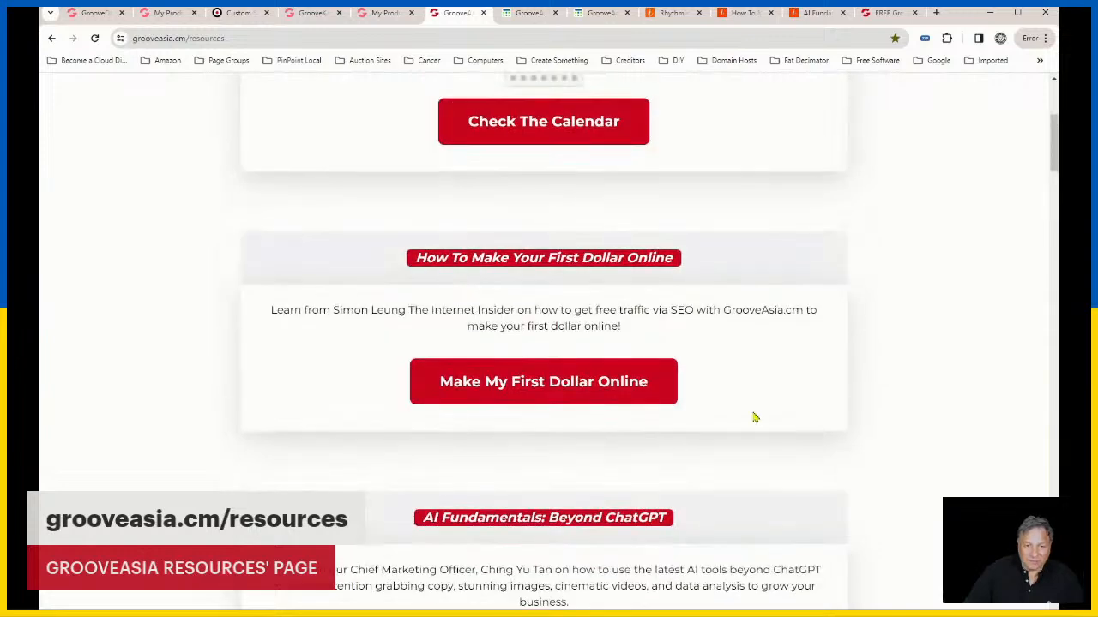
pyautogui.scroll(-3, 706, 391)
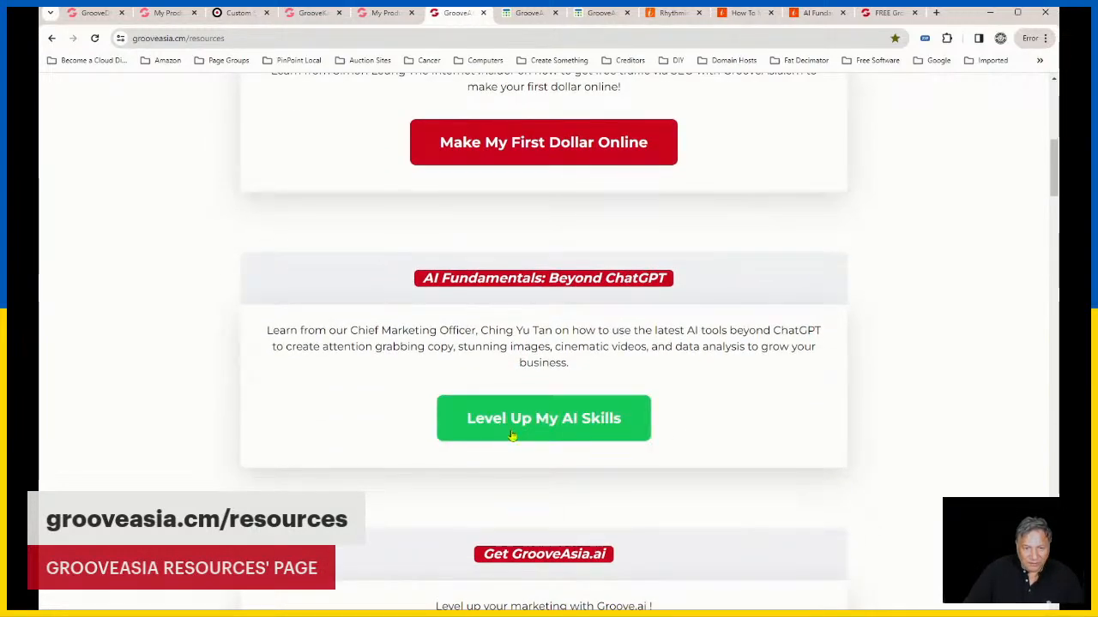
pyautogui.scroll(6, 714, 152)
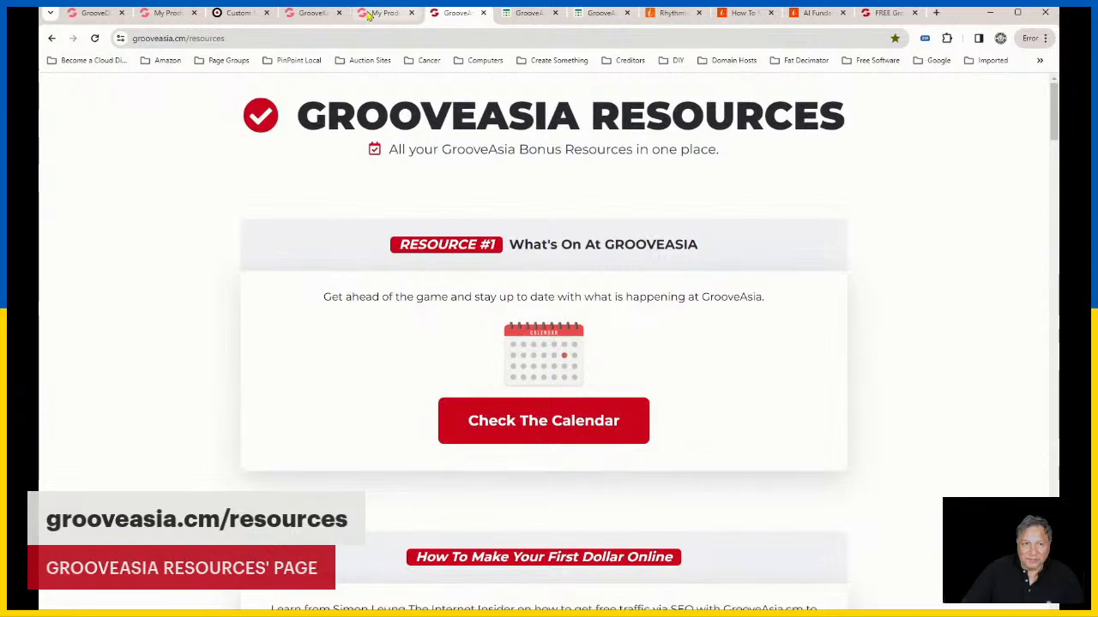
# Step: From the Resources page, open the events calendar, view the January 27 Trading Success Blueprint event's details and close them
pyautogui.click(534, 441)
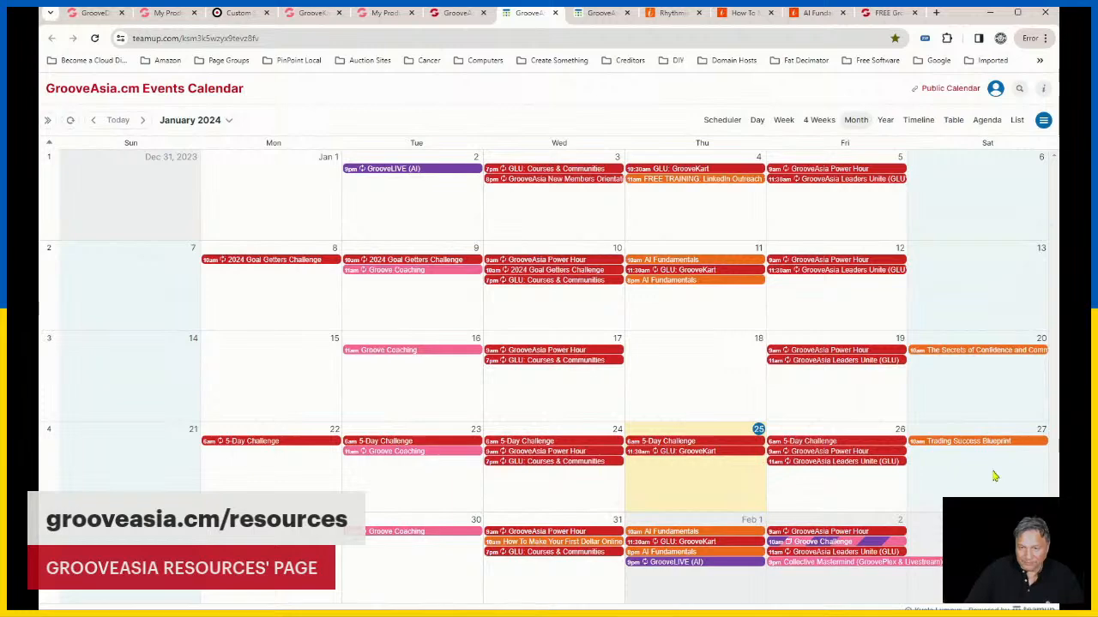
pyautogui.moveTo(974, 447)
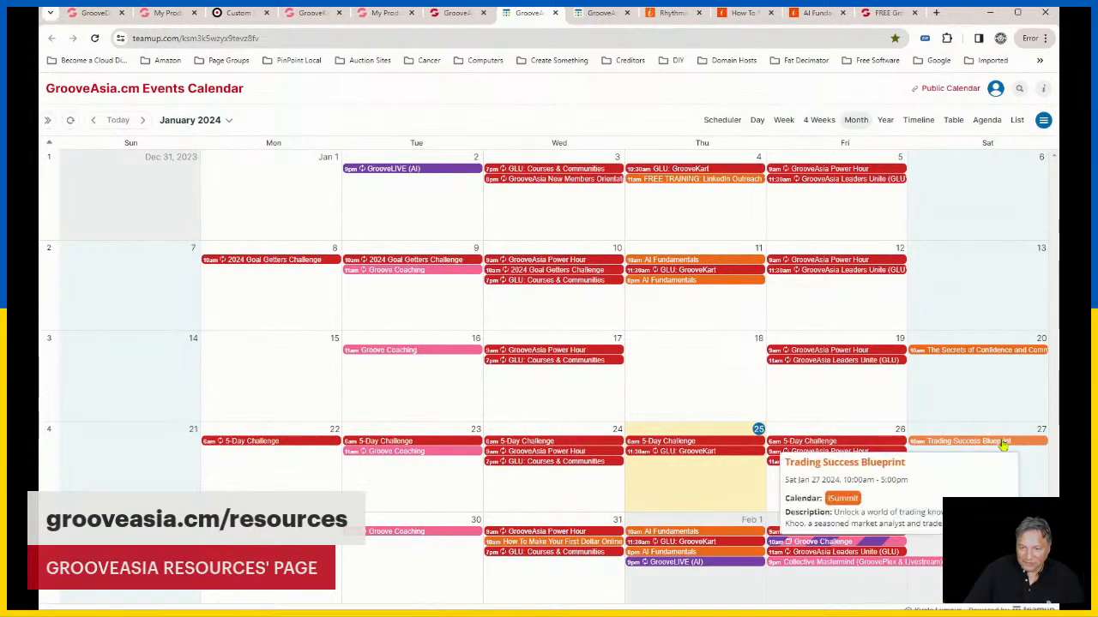
pyautogui.click(1003, 443)
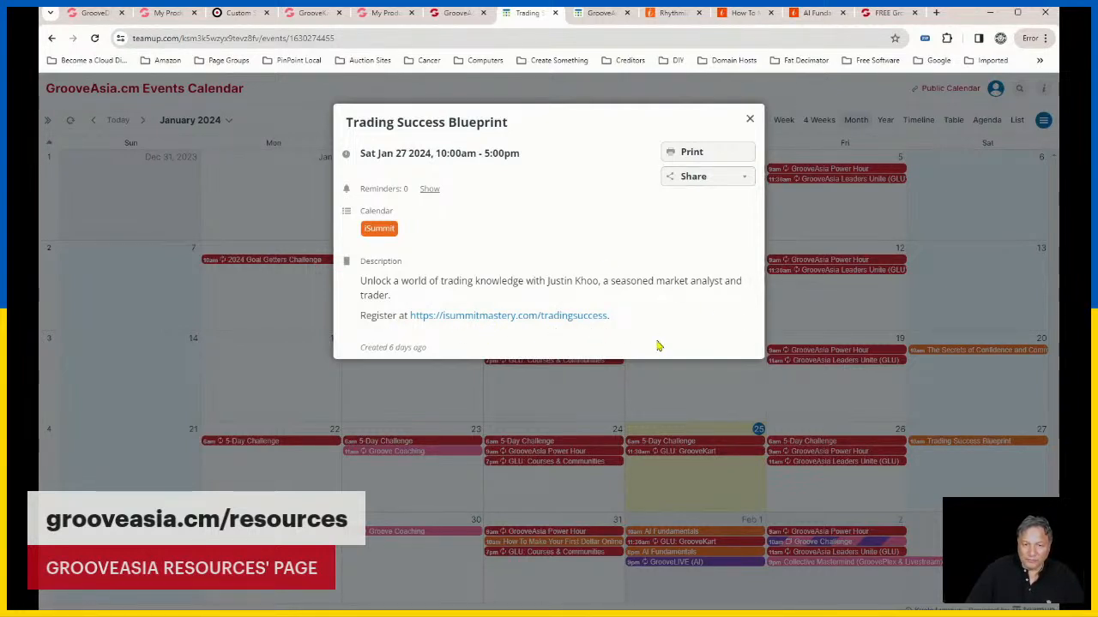
pyautogui.click(750, 121)
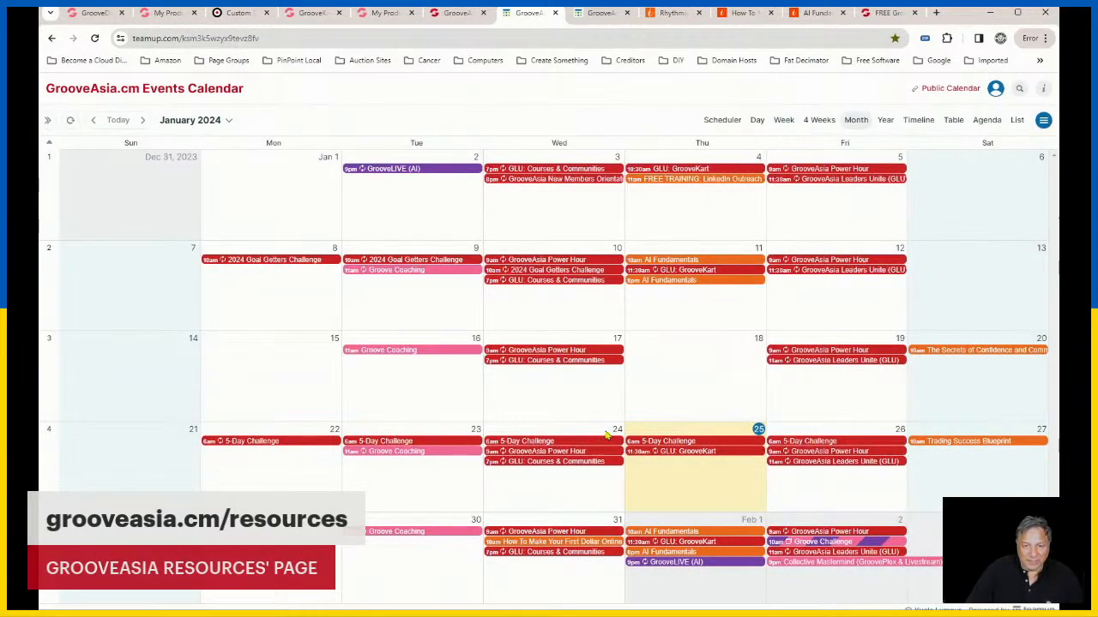
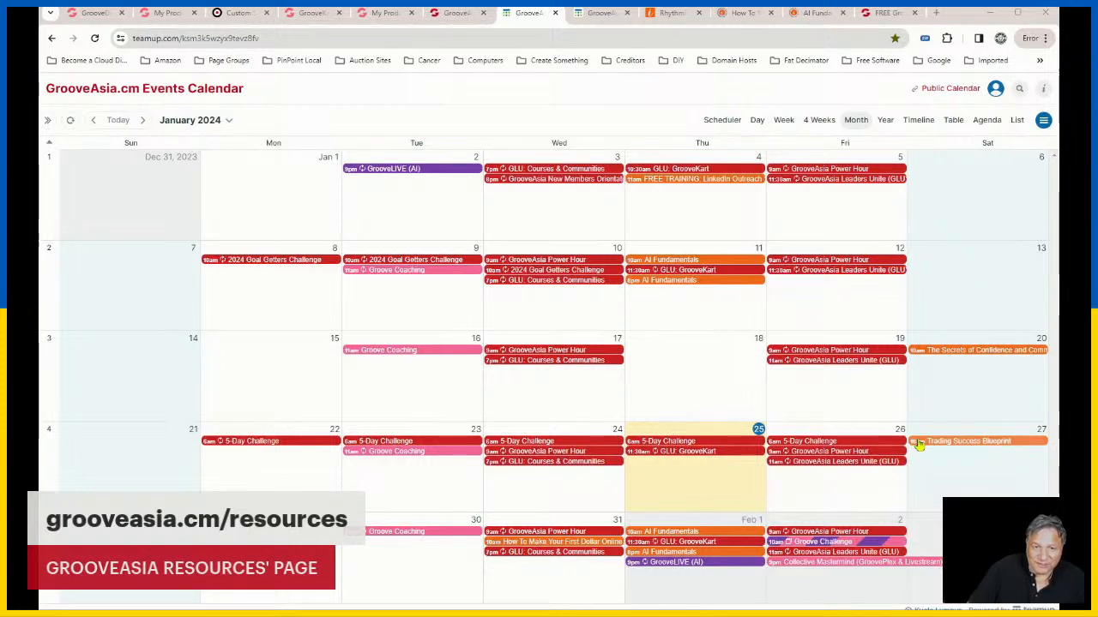
# Step: Preview the summary of the Trading Success Blueprint event on January 27 in the events calendar
pyautogui.moveTo(935, 446)
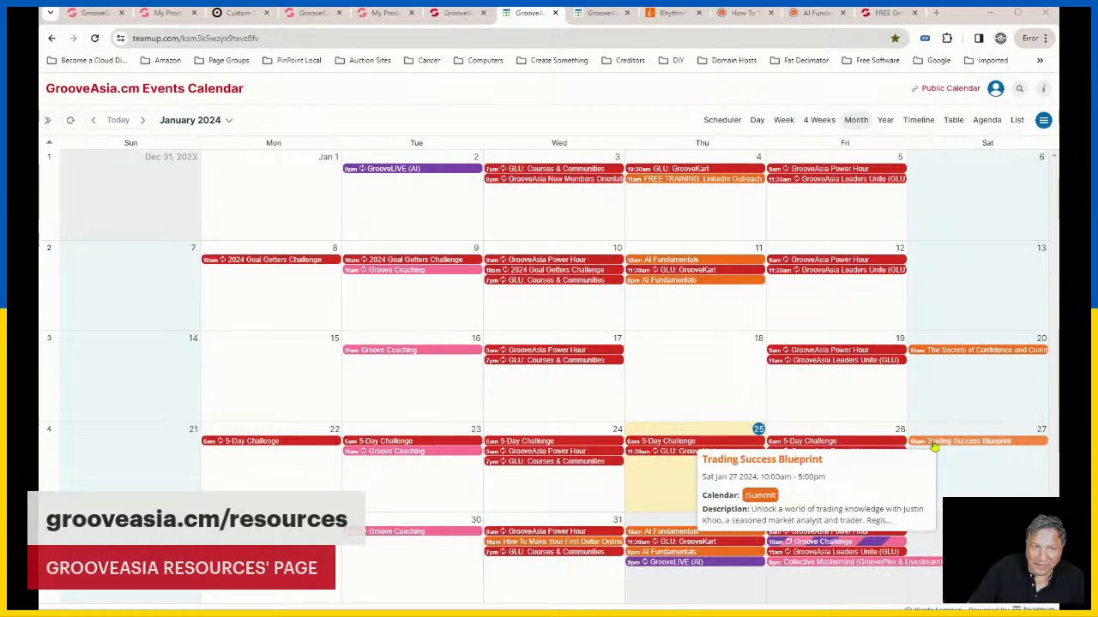